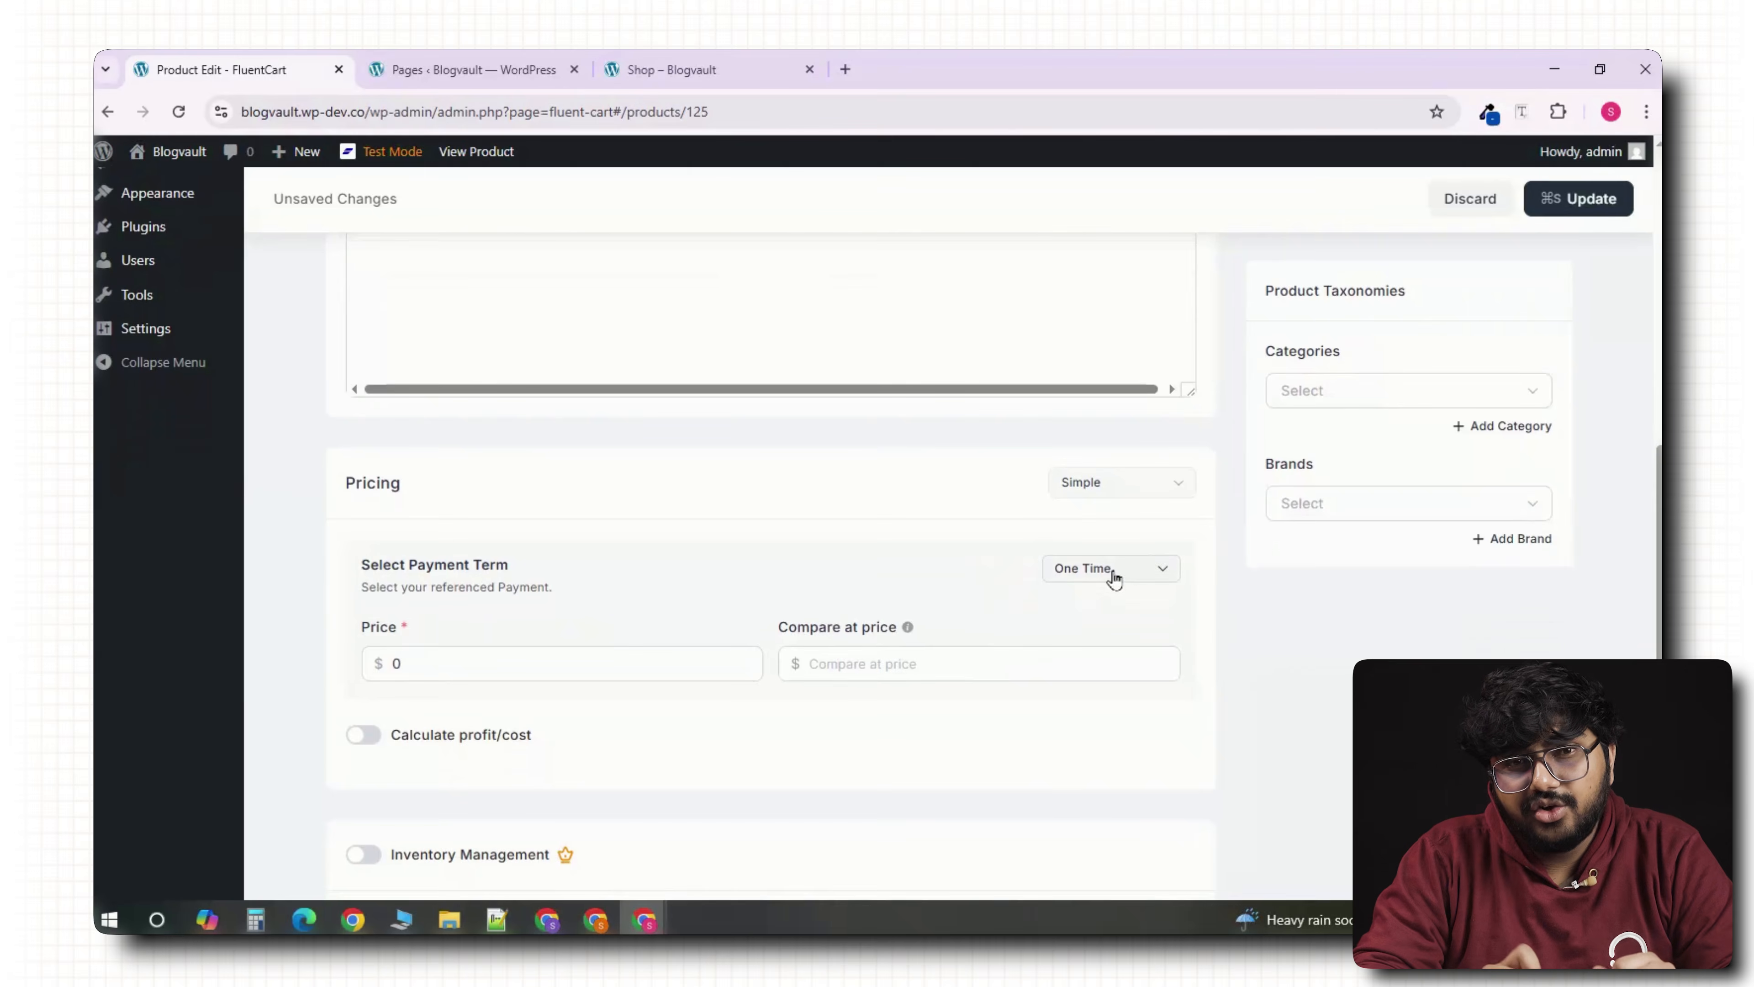
Set the product's payment term to Subscription and open its billing interval choices.
click(1108, 572)
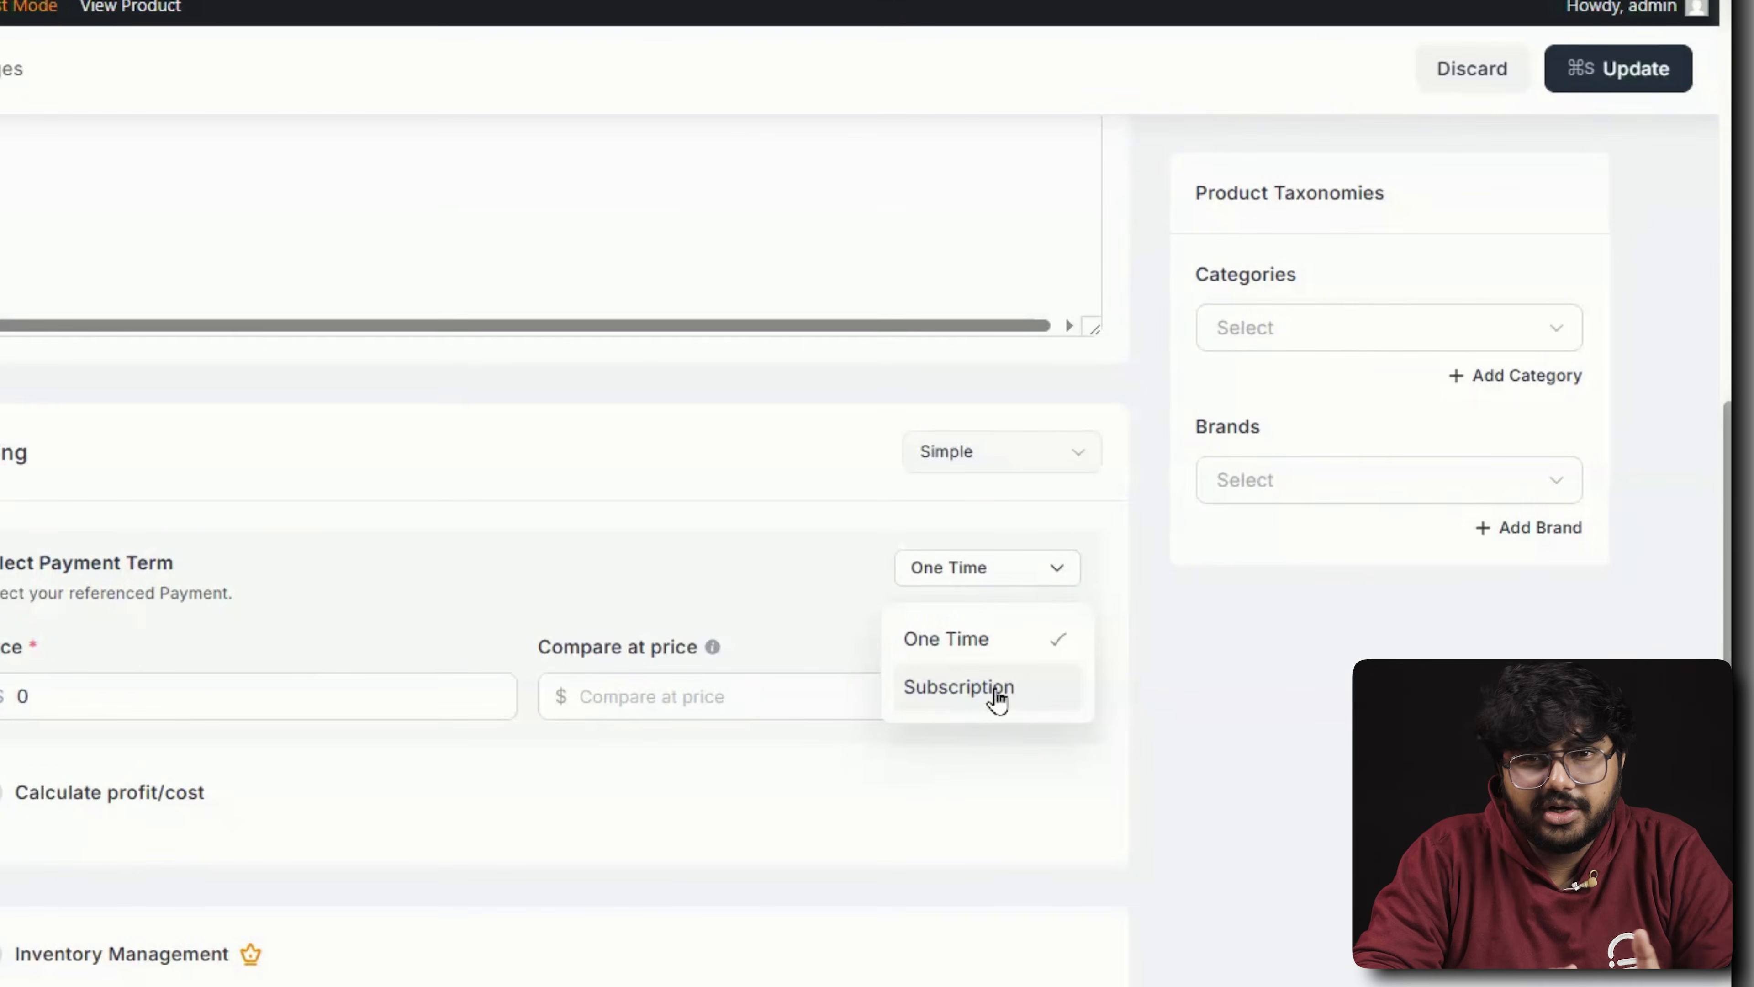
click(997, 688)
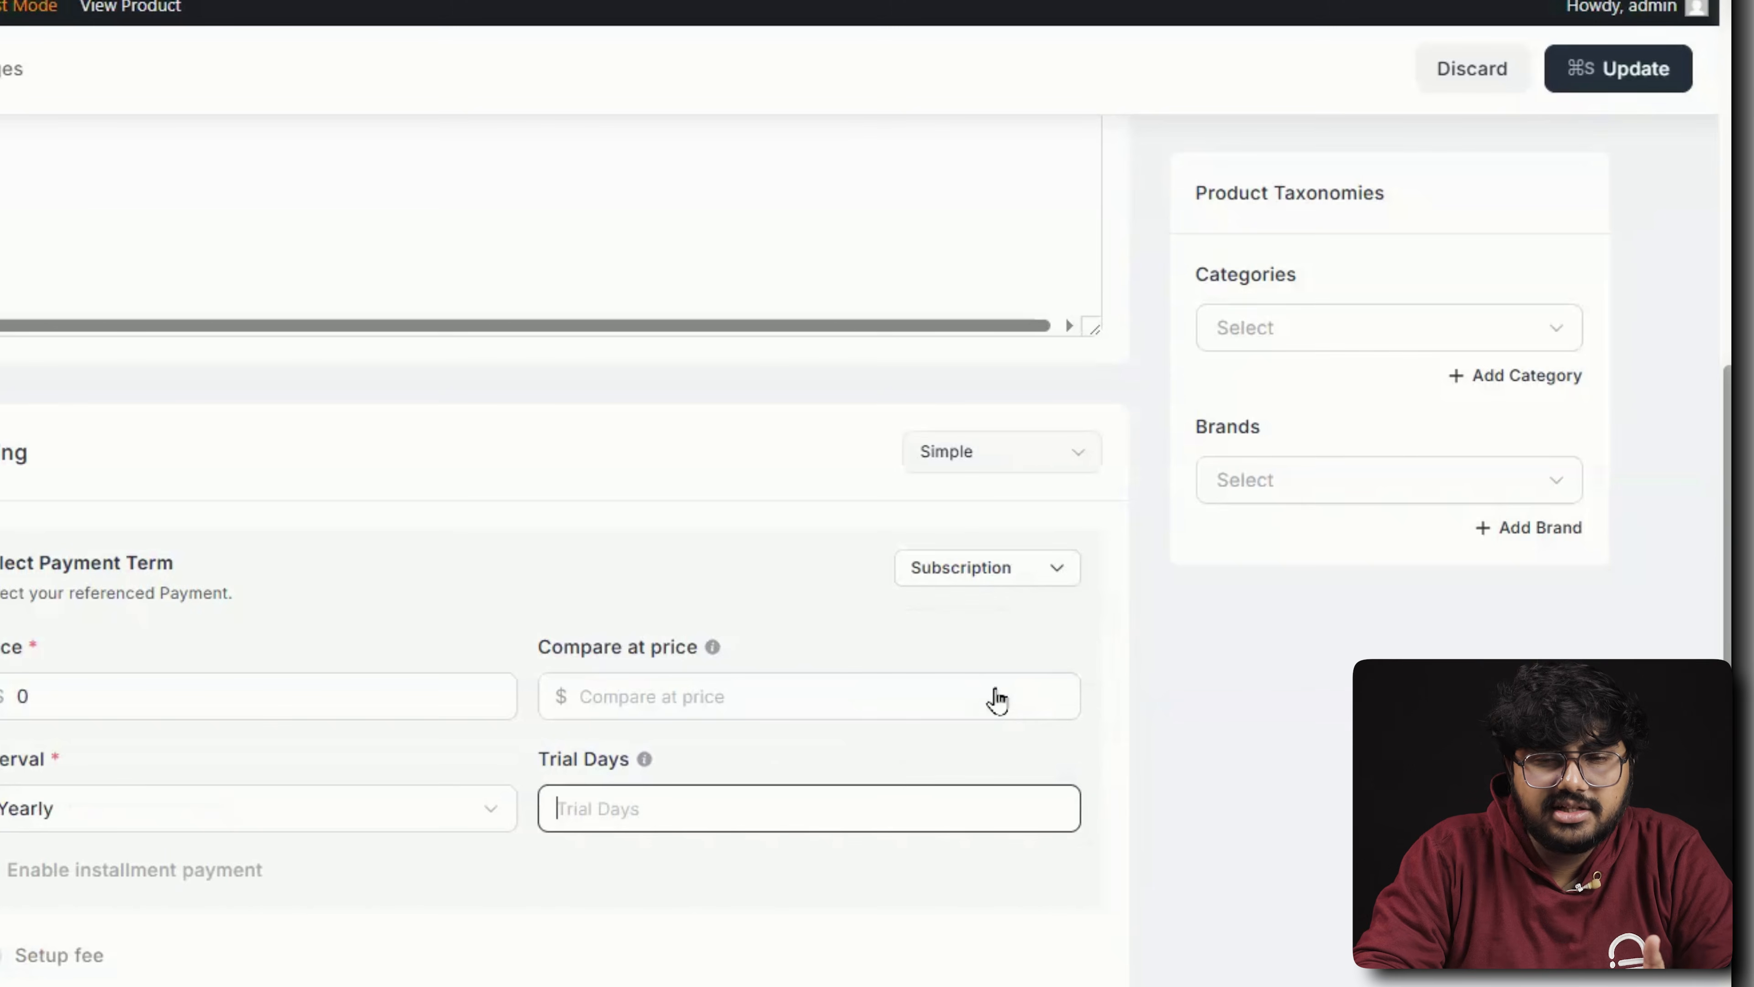
click(476, 816)
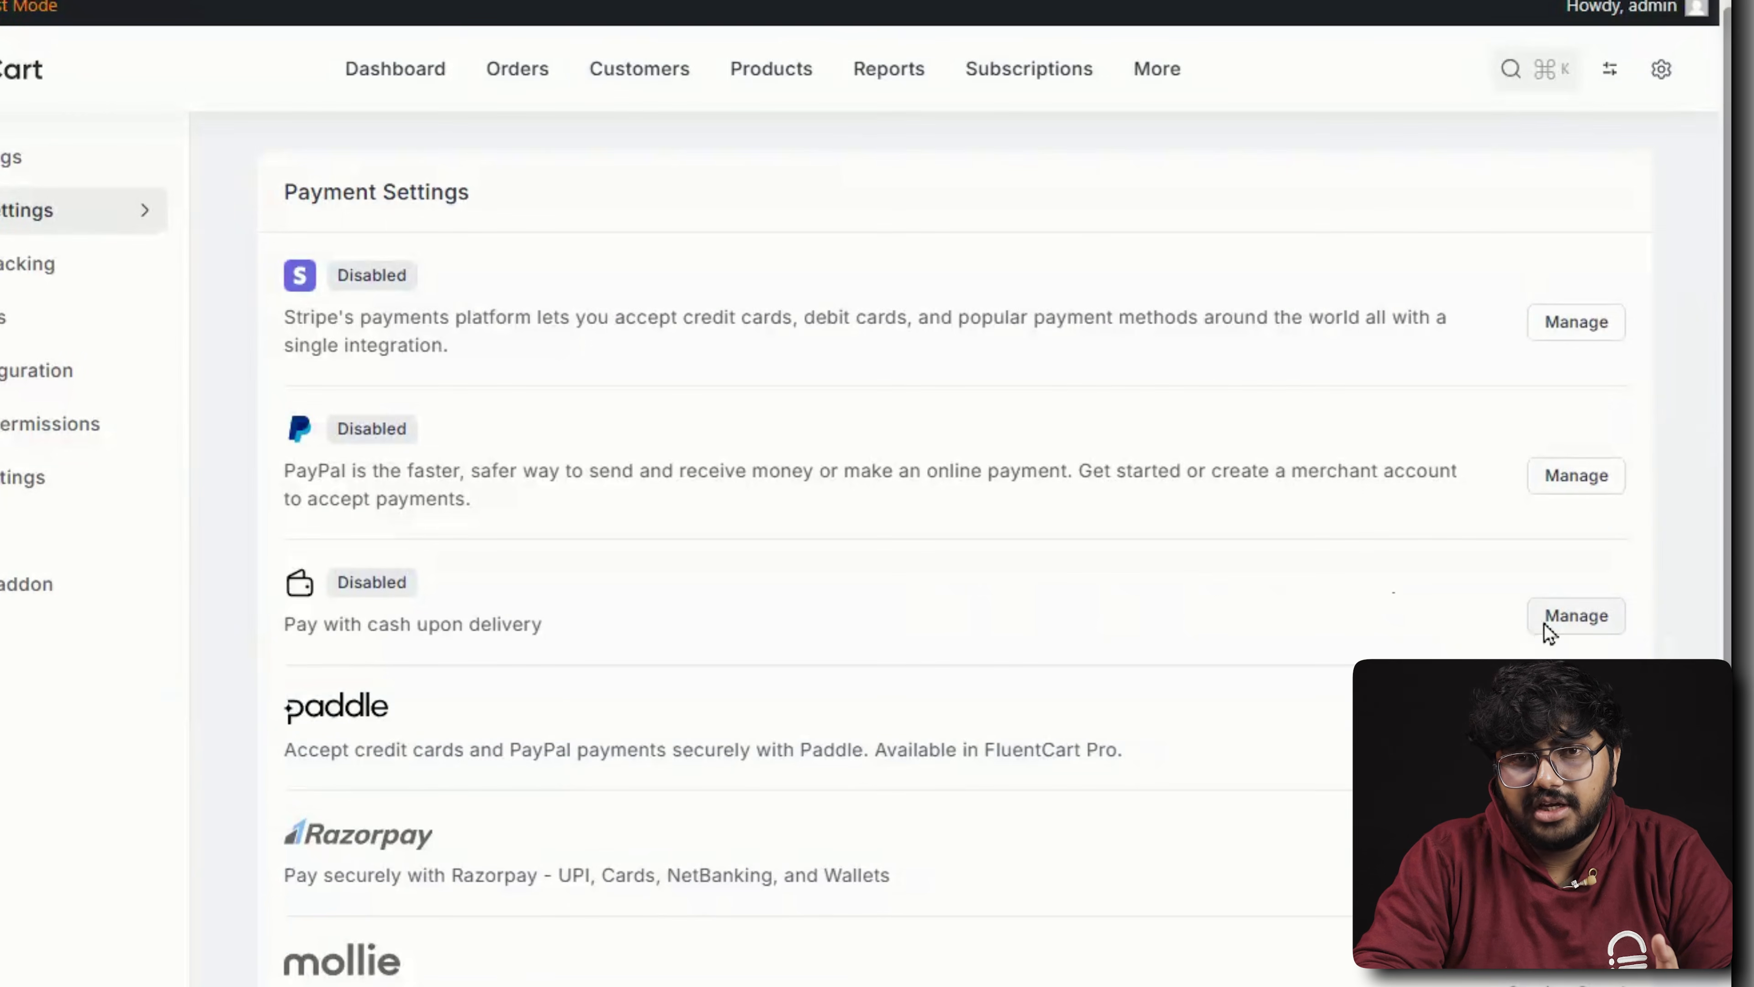
Open the cash on delivery payment method and turn on its payment activation.
click(1548, 625)
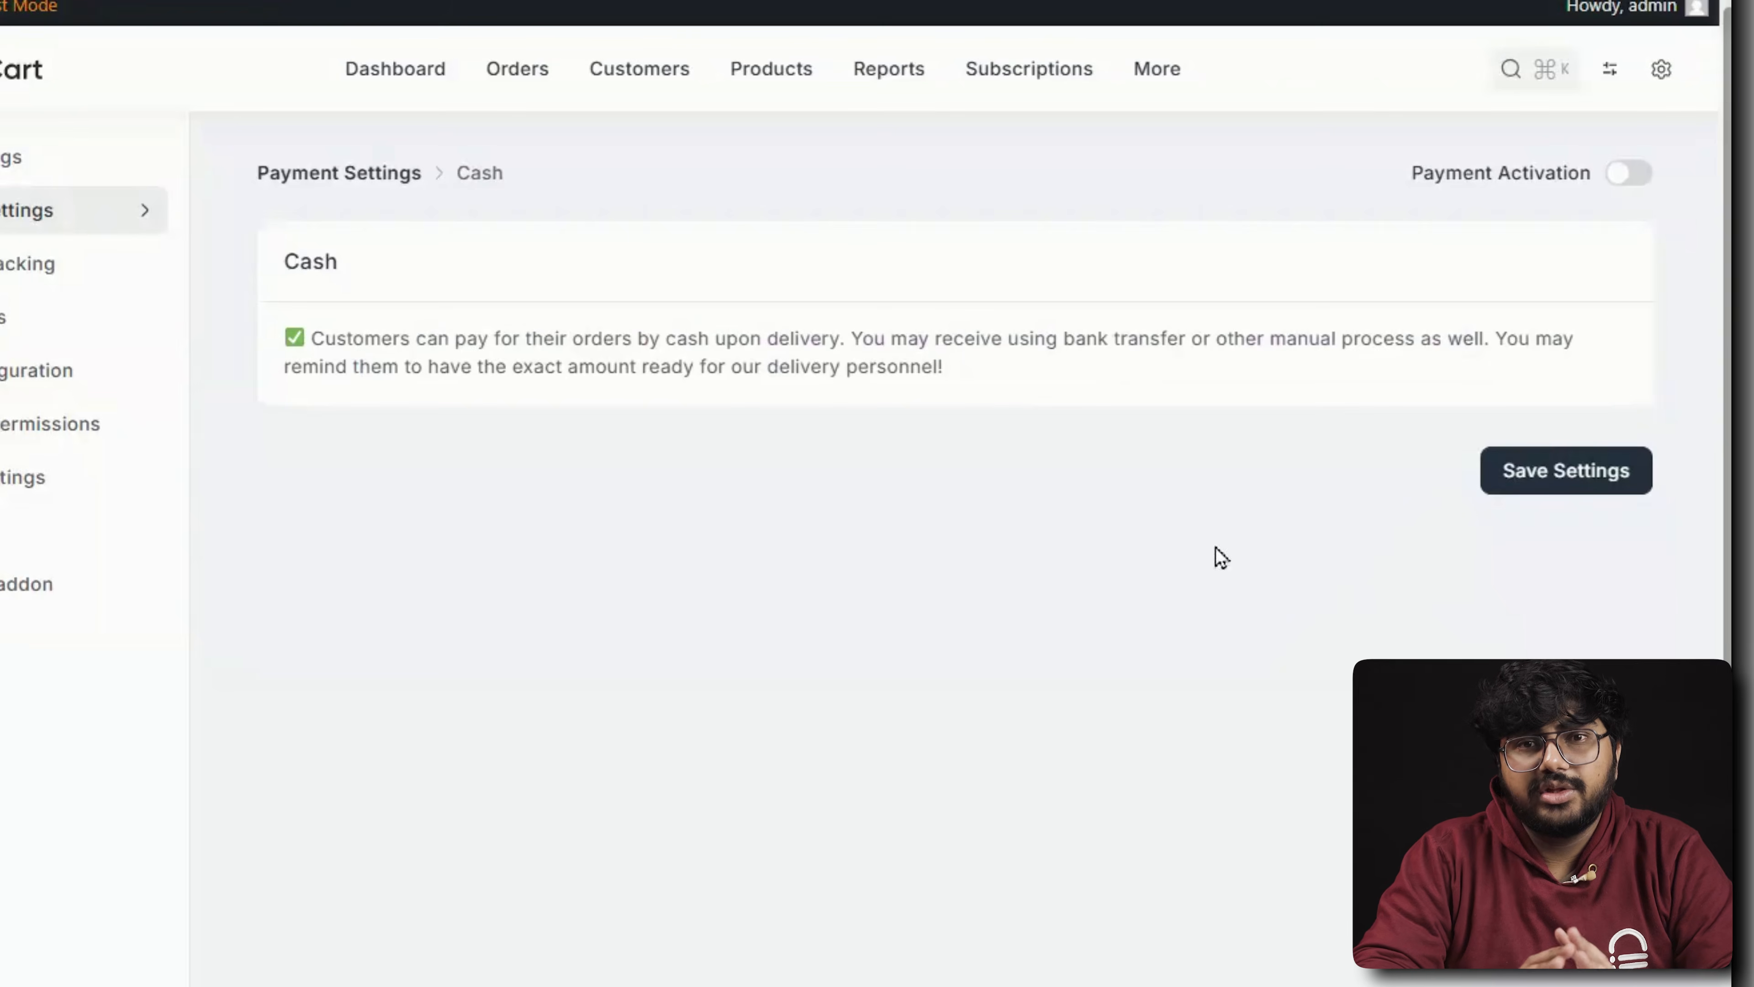
click(1628, 173)
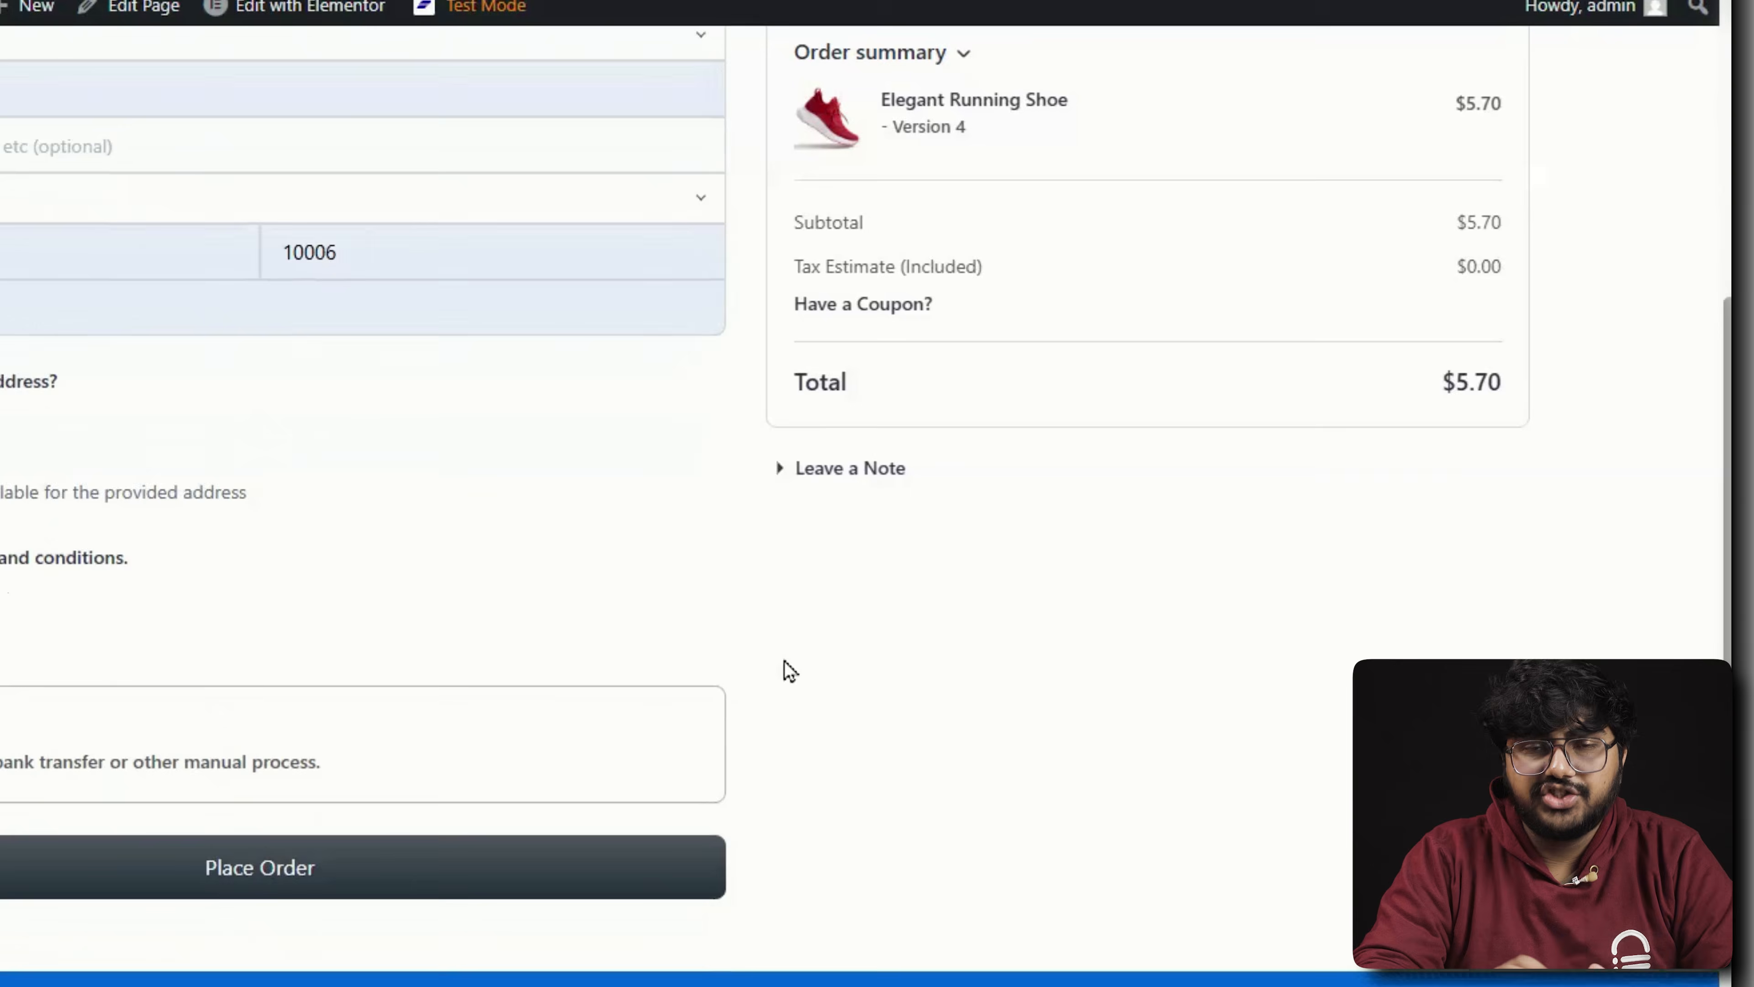
Examine the billing form and the tax estimate in the order summary on the checkout page.
scroll(787, 666, up, 3)
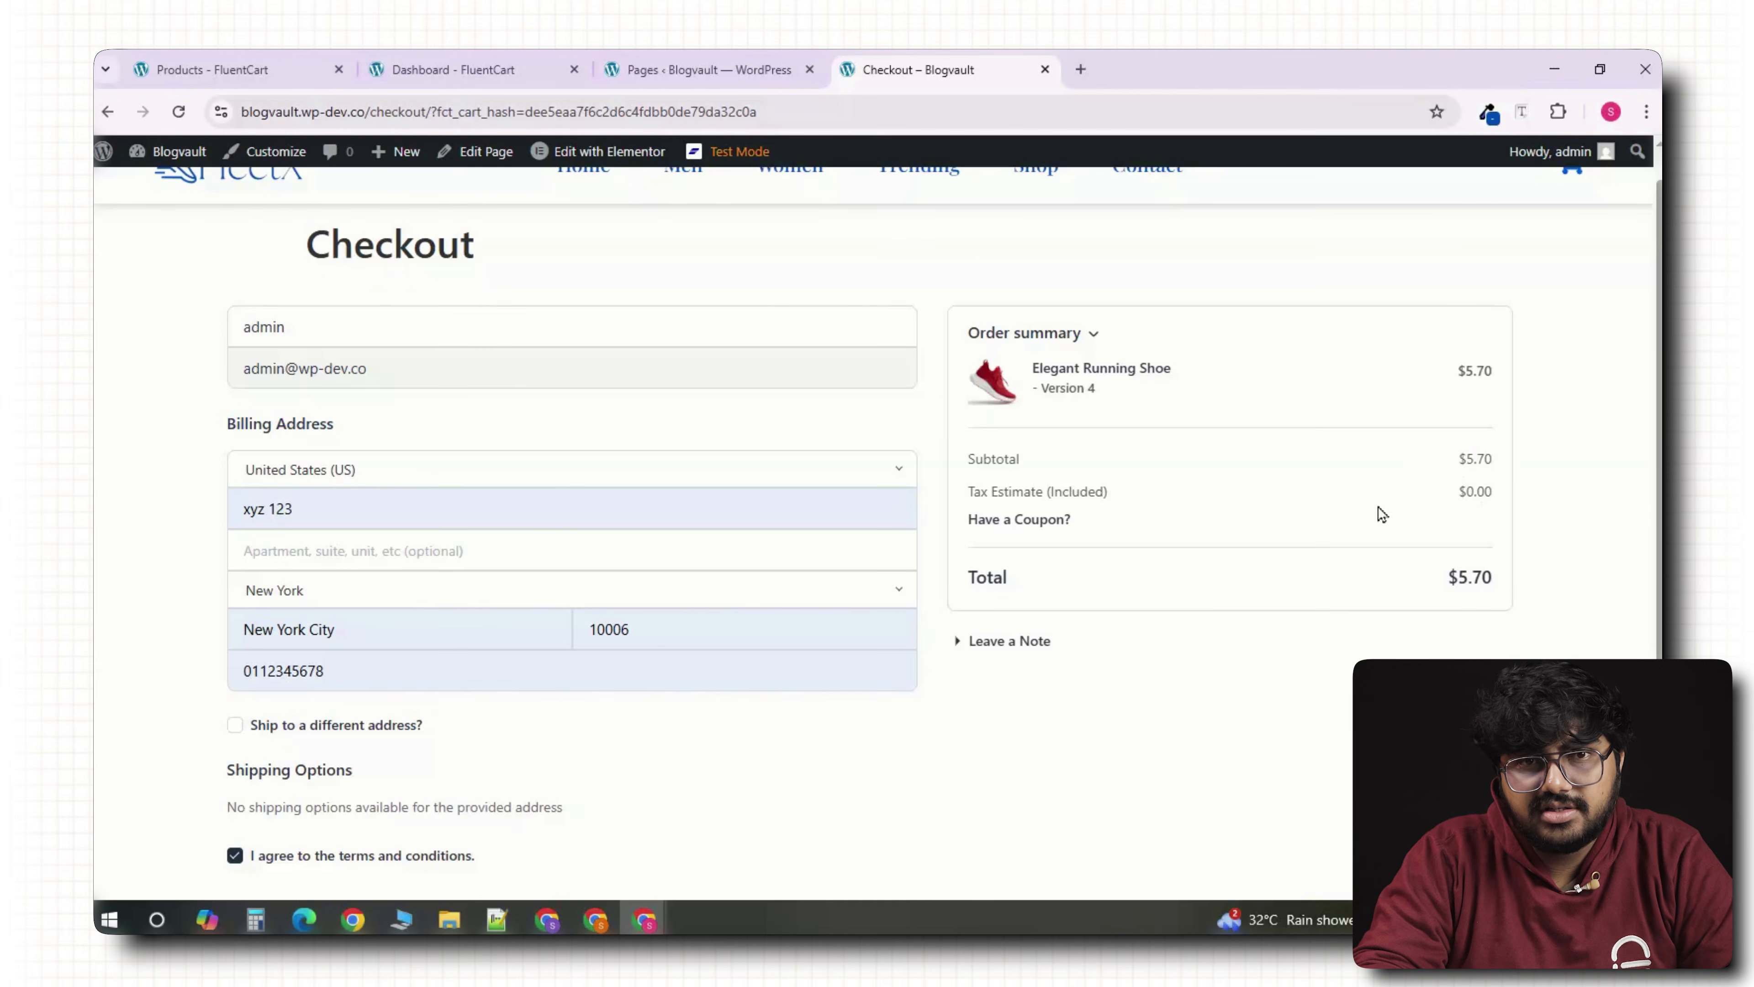
drag(972, 493, 1122, 503)
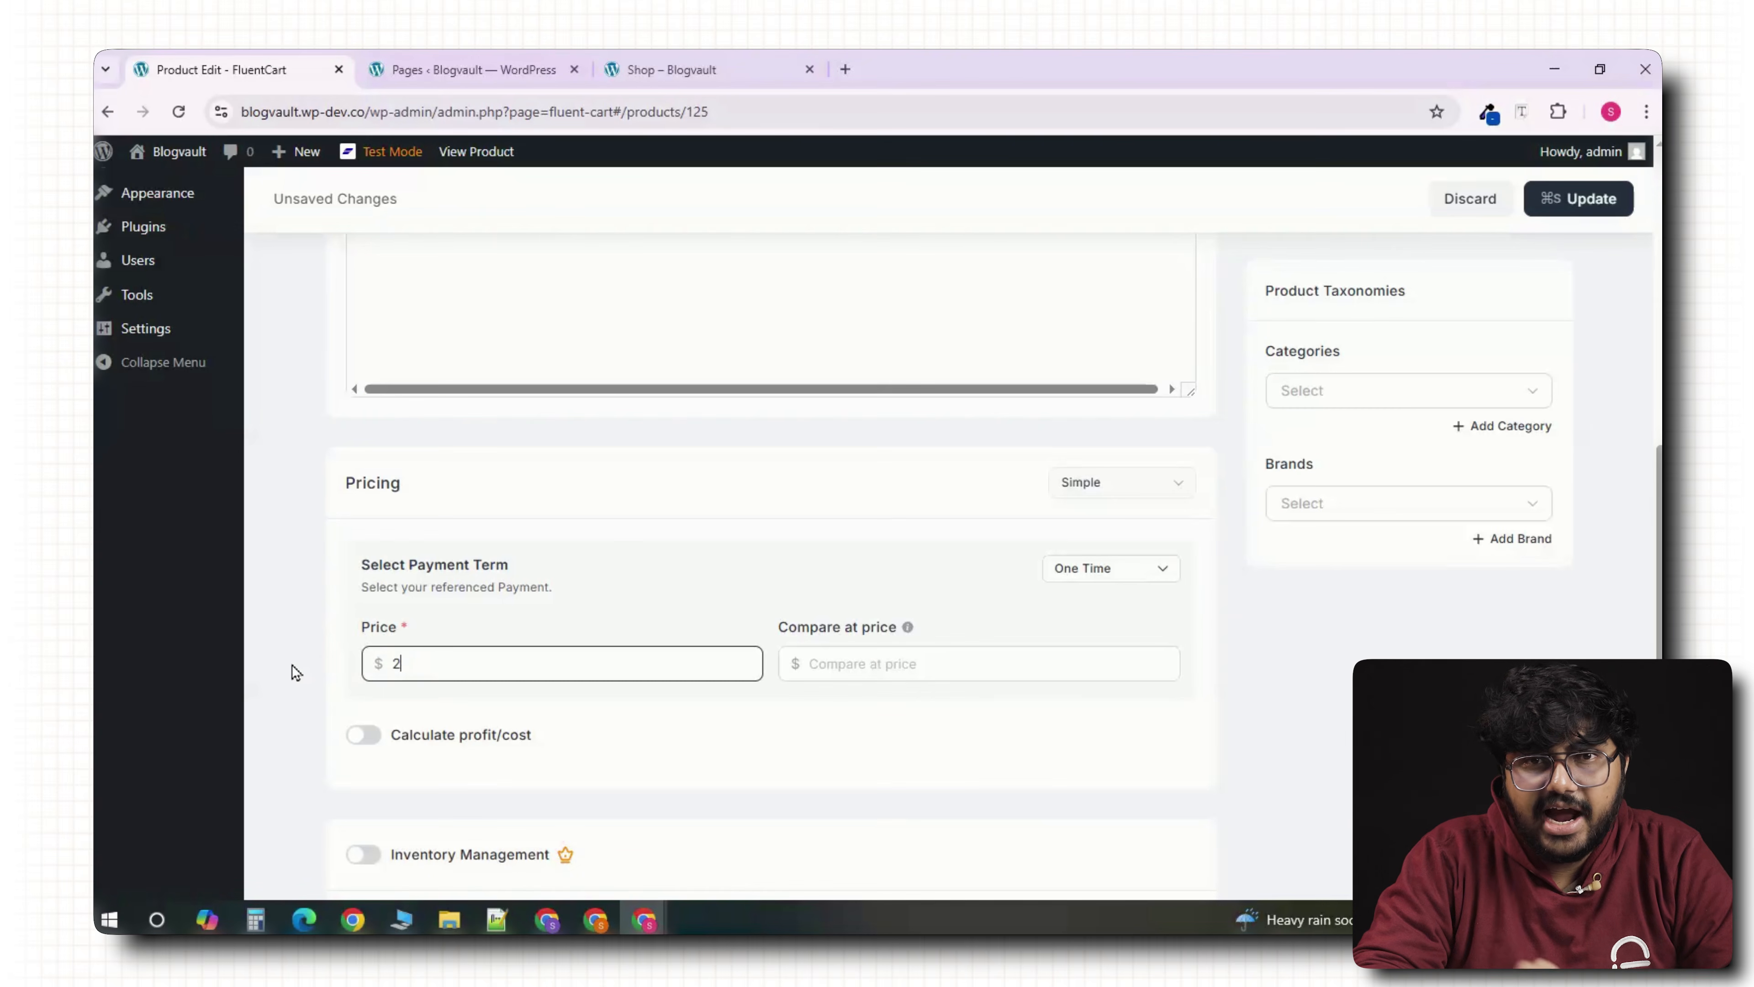
Set the product's one-time price to $29.
text(9)
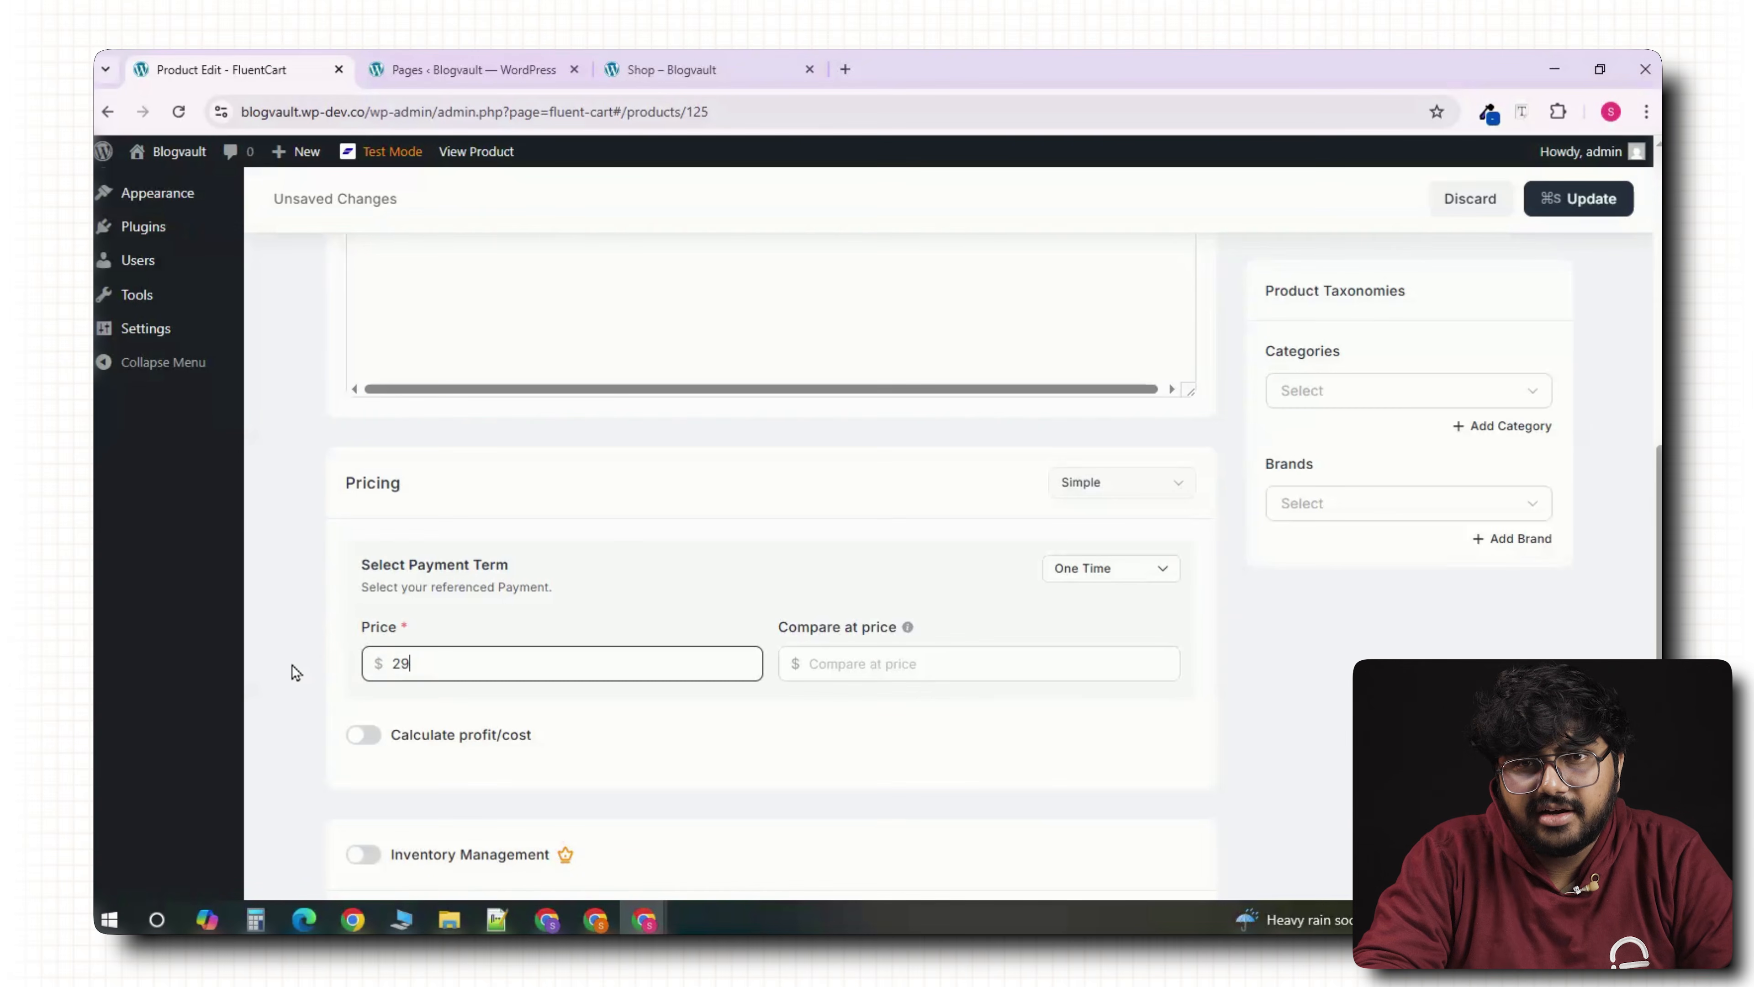
click(294, 643)
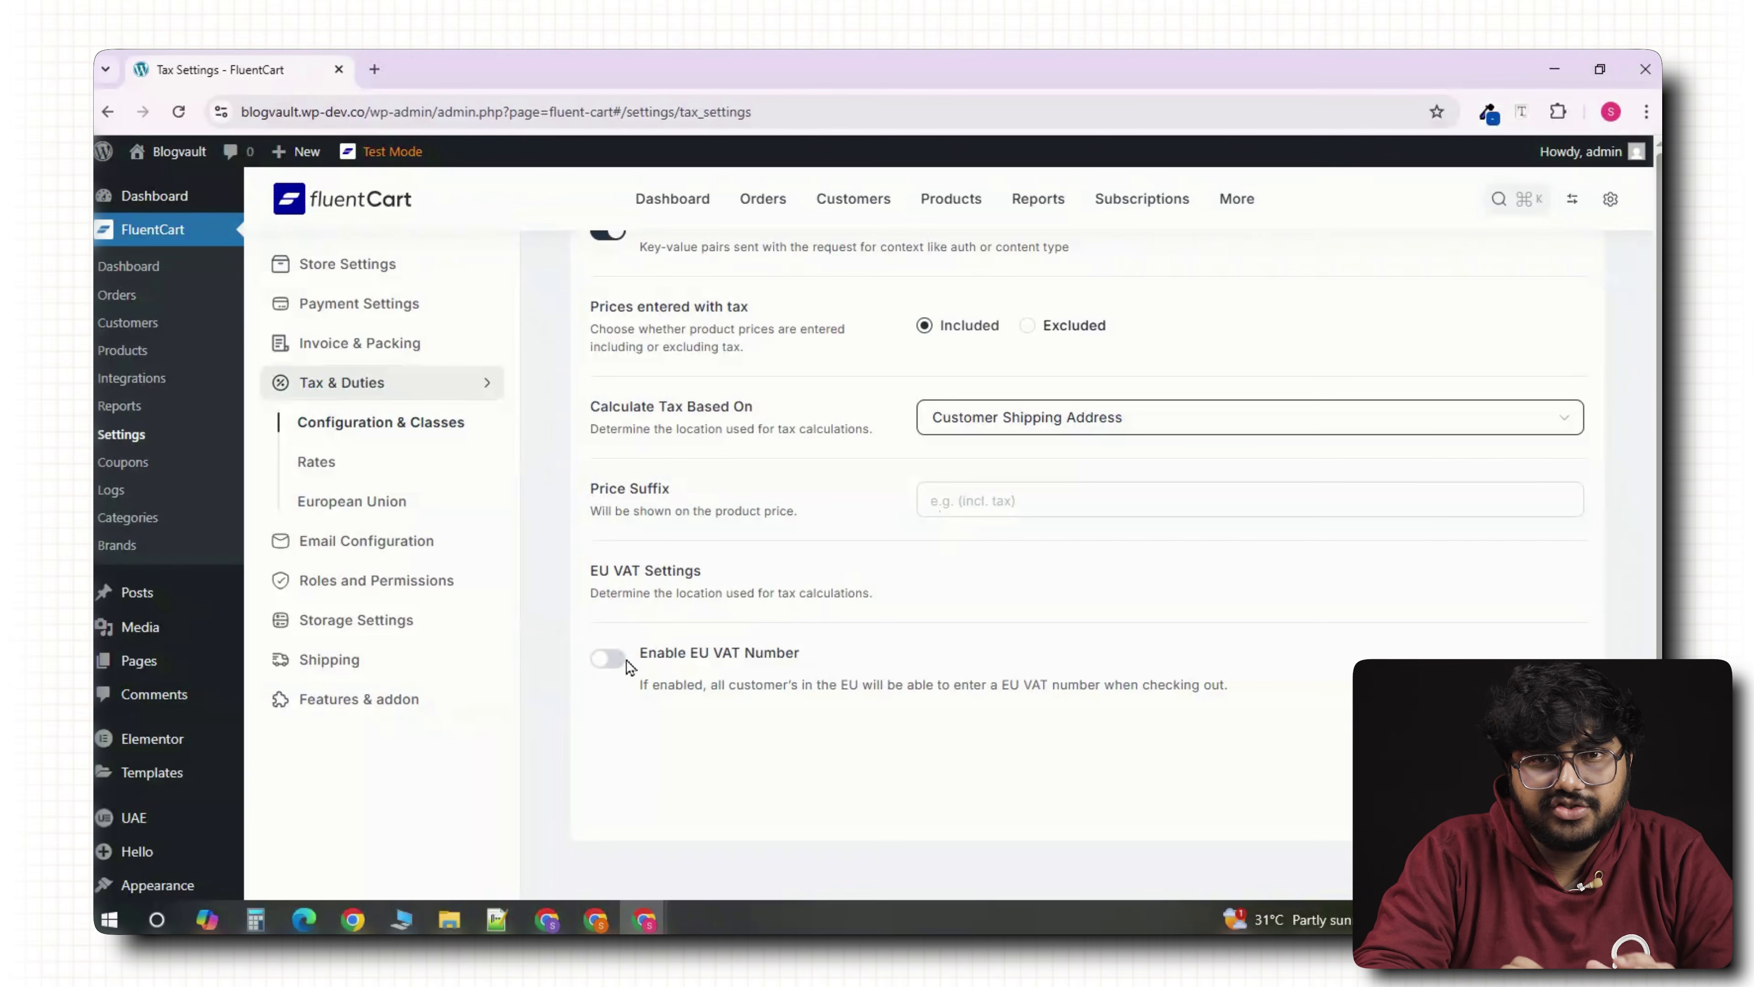
Enable the EU VAT number option in the tax configuration.
click(625, 661)
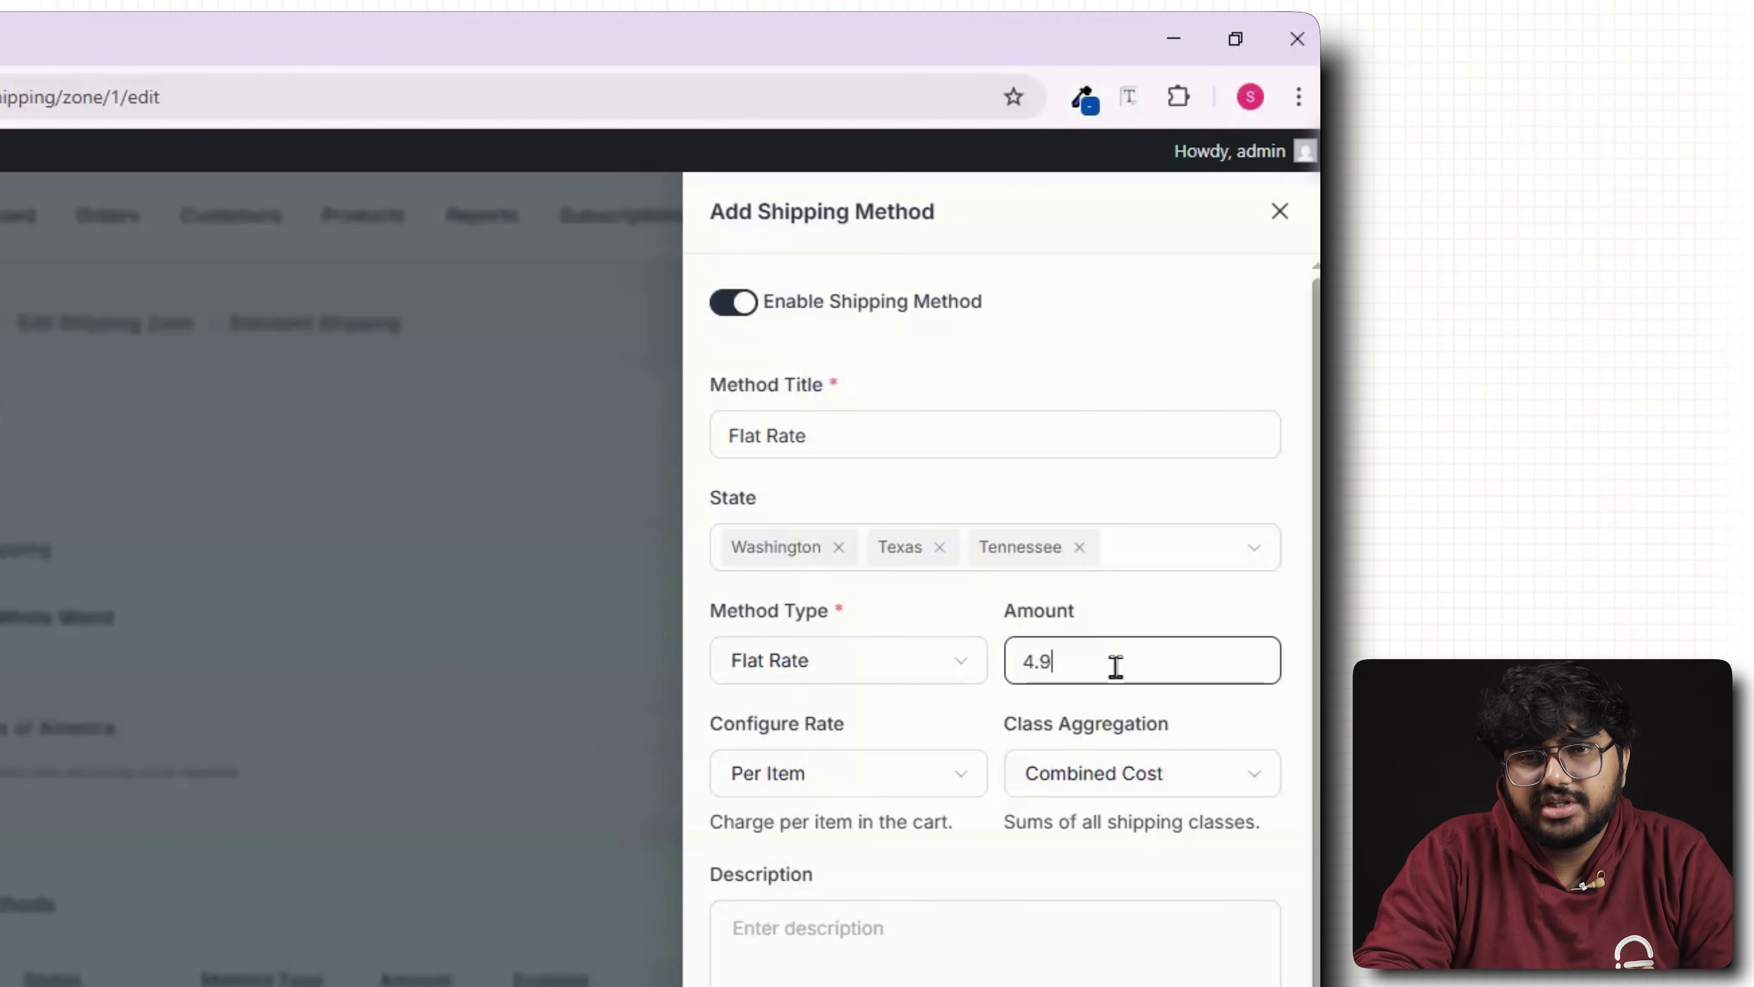
Set the Flat Rate shipping method's amount to 4.99 and change how its rate is configured.
text(99)
click(967, 775)
click(897, 884)
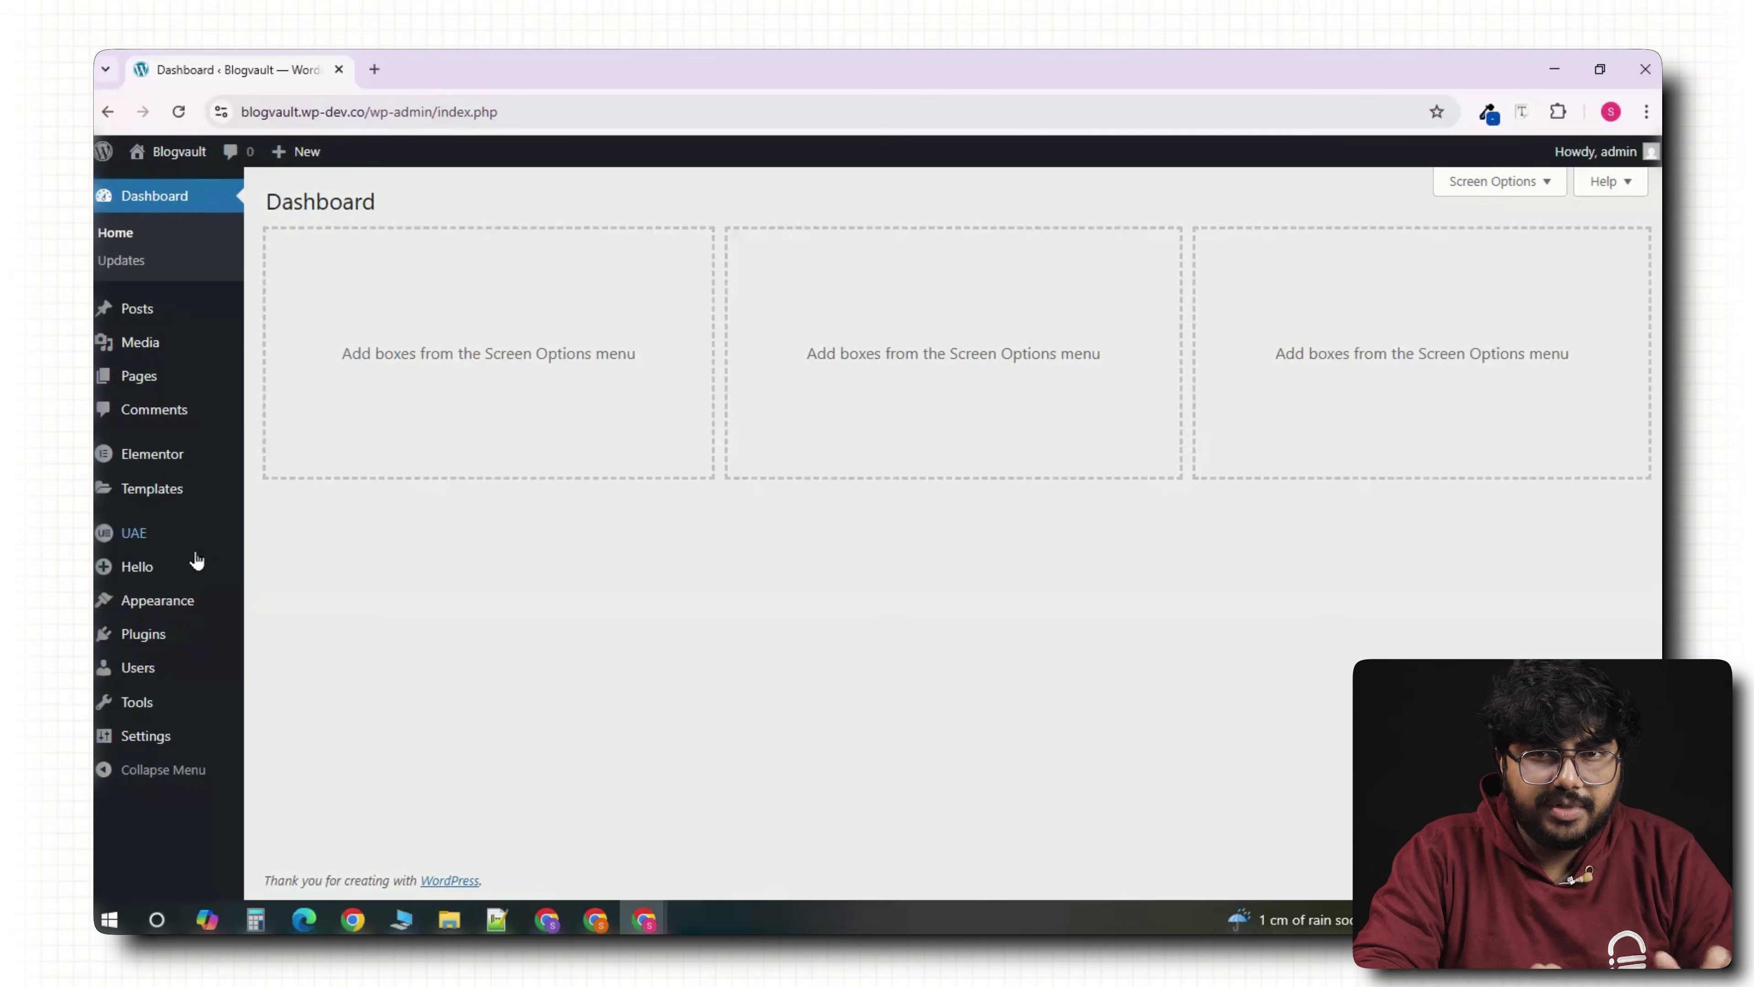
Search the WordPress plugin directory for fluentcart, then install and activate the FluentCart plugin.
mouse_move(141, 629)
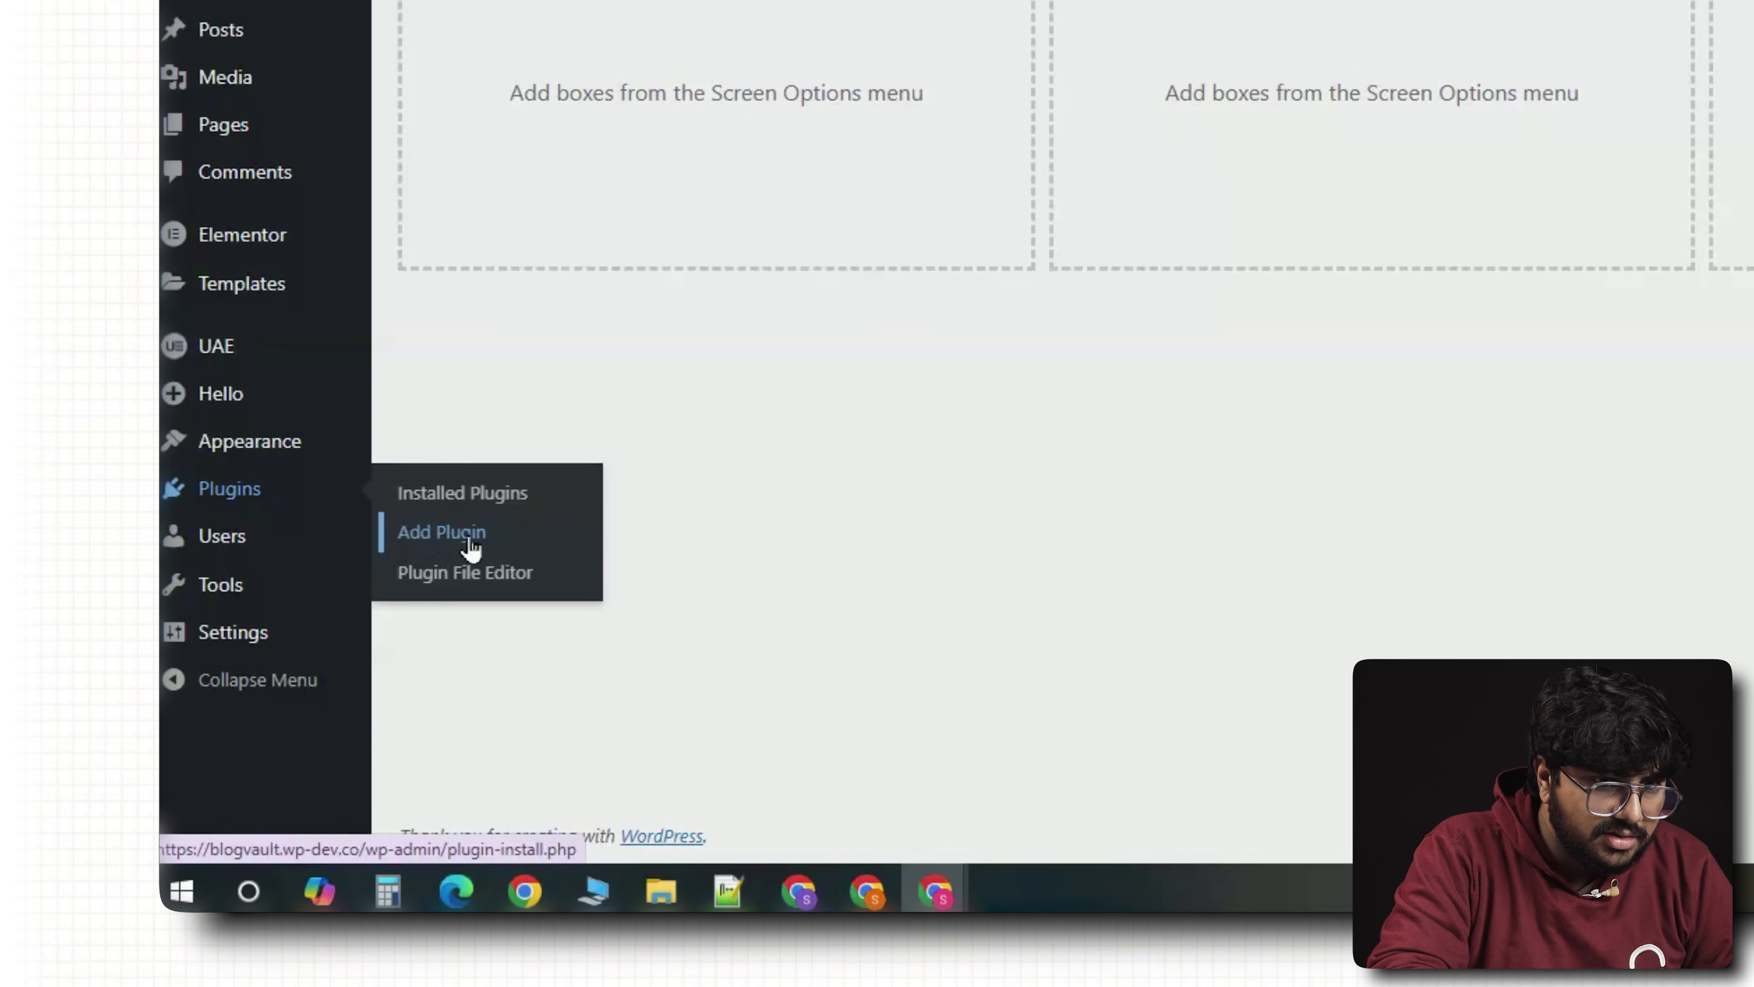
click(511, 539)
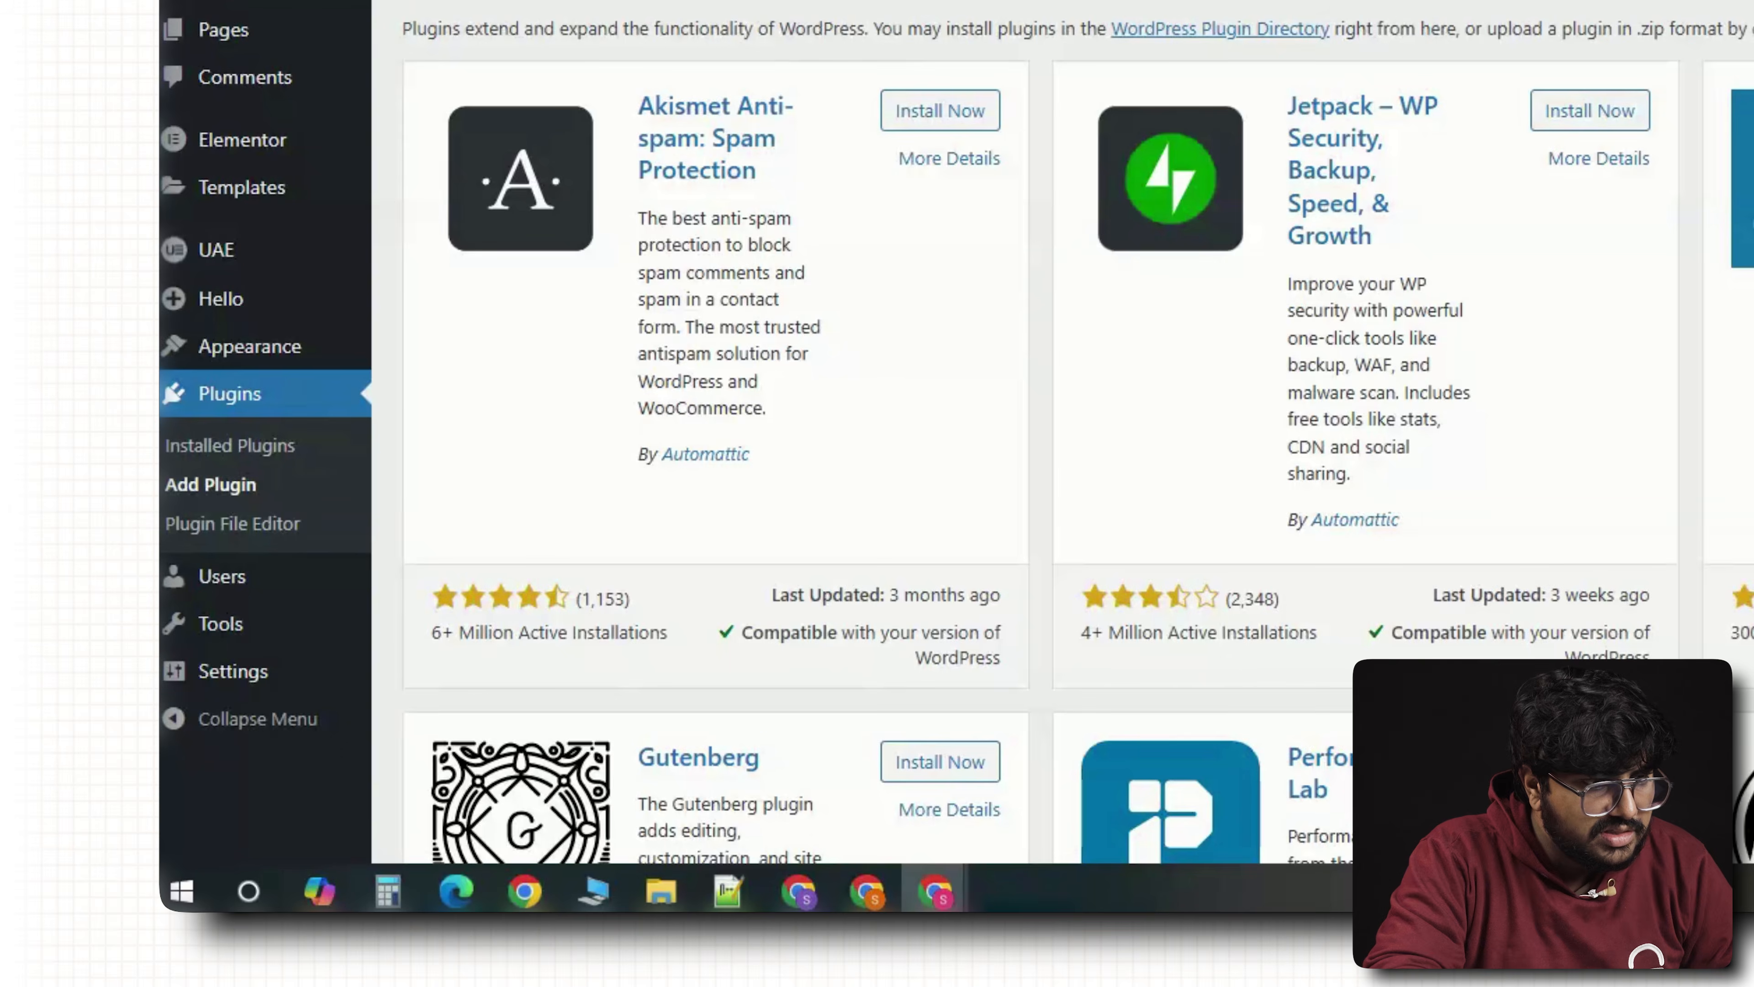
text(fluentcart)
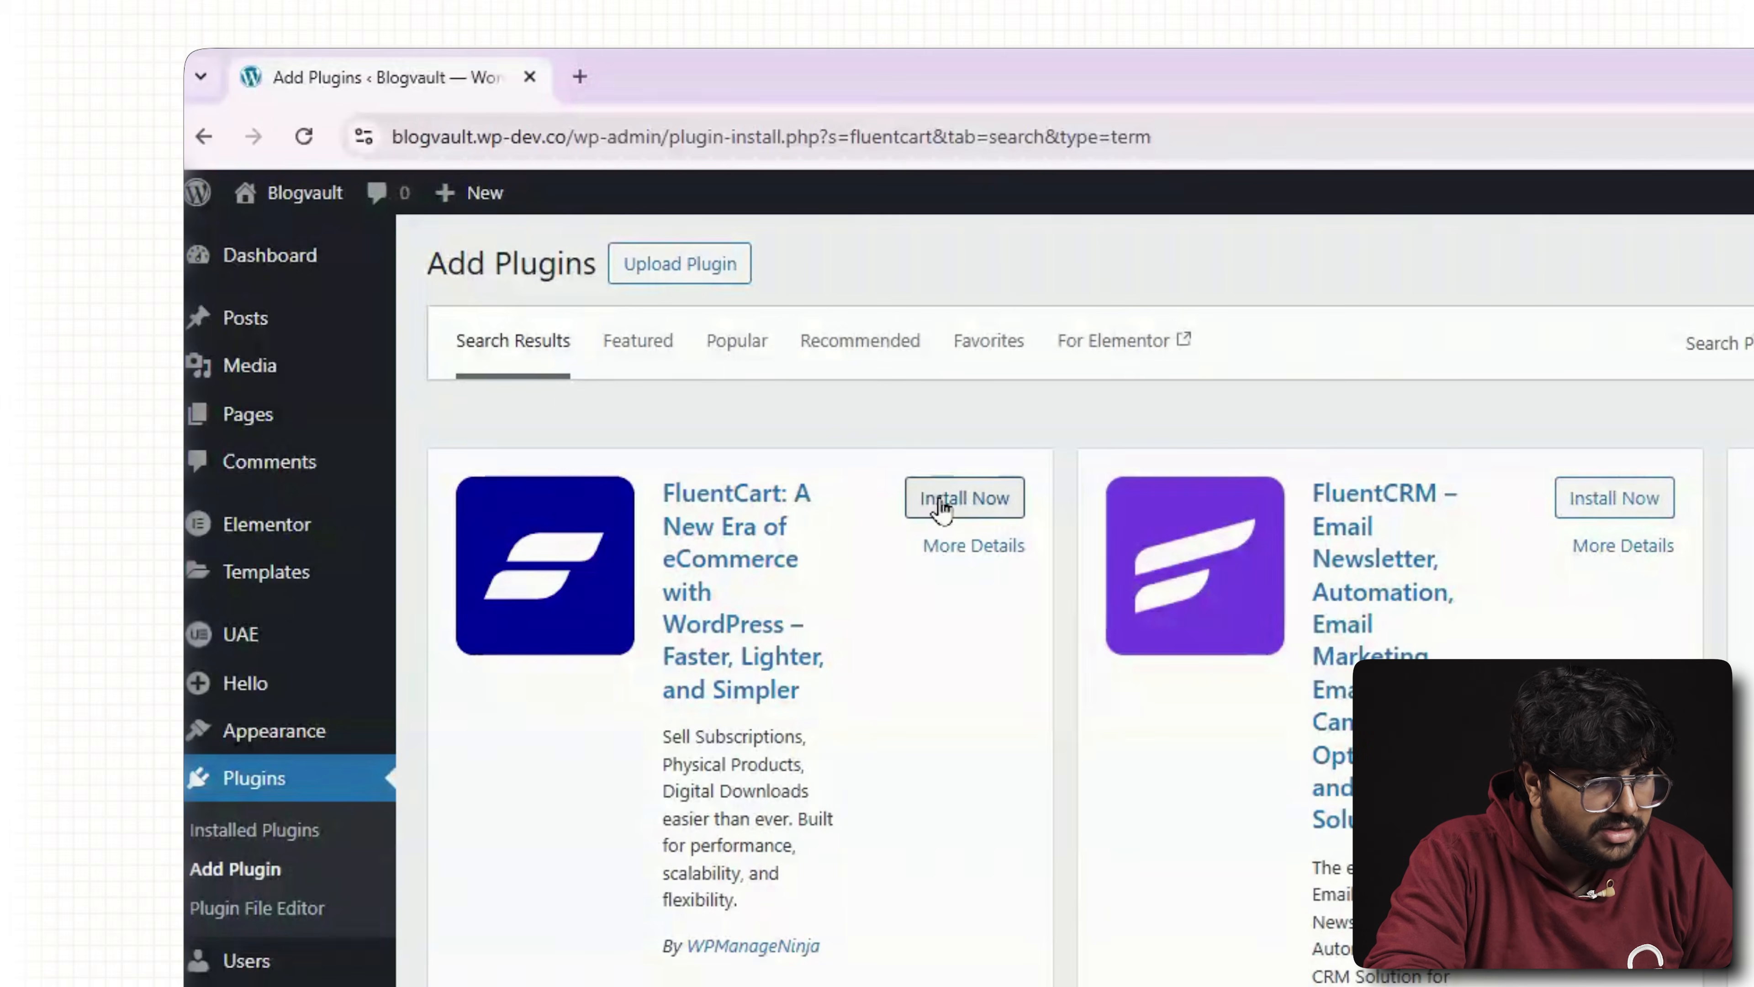
click(948, 515)
click(981, 498)
Start FluentCart's onboarding, set the store country to United States (US) and the shop name to FleetX, and continue.
mouse_move(299, 311)
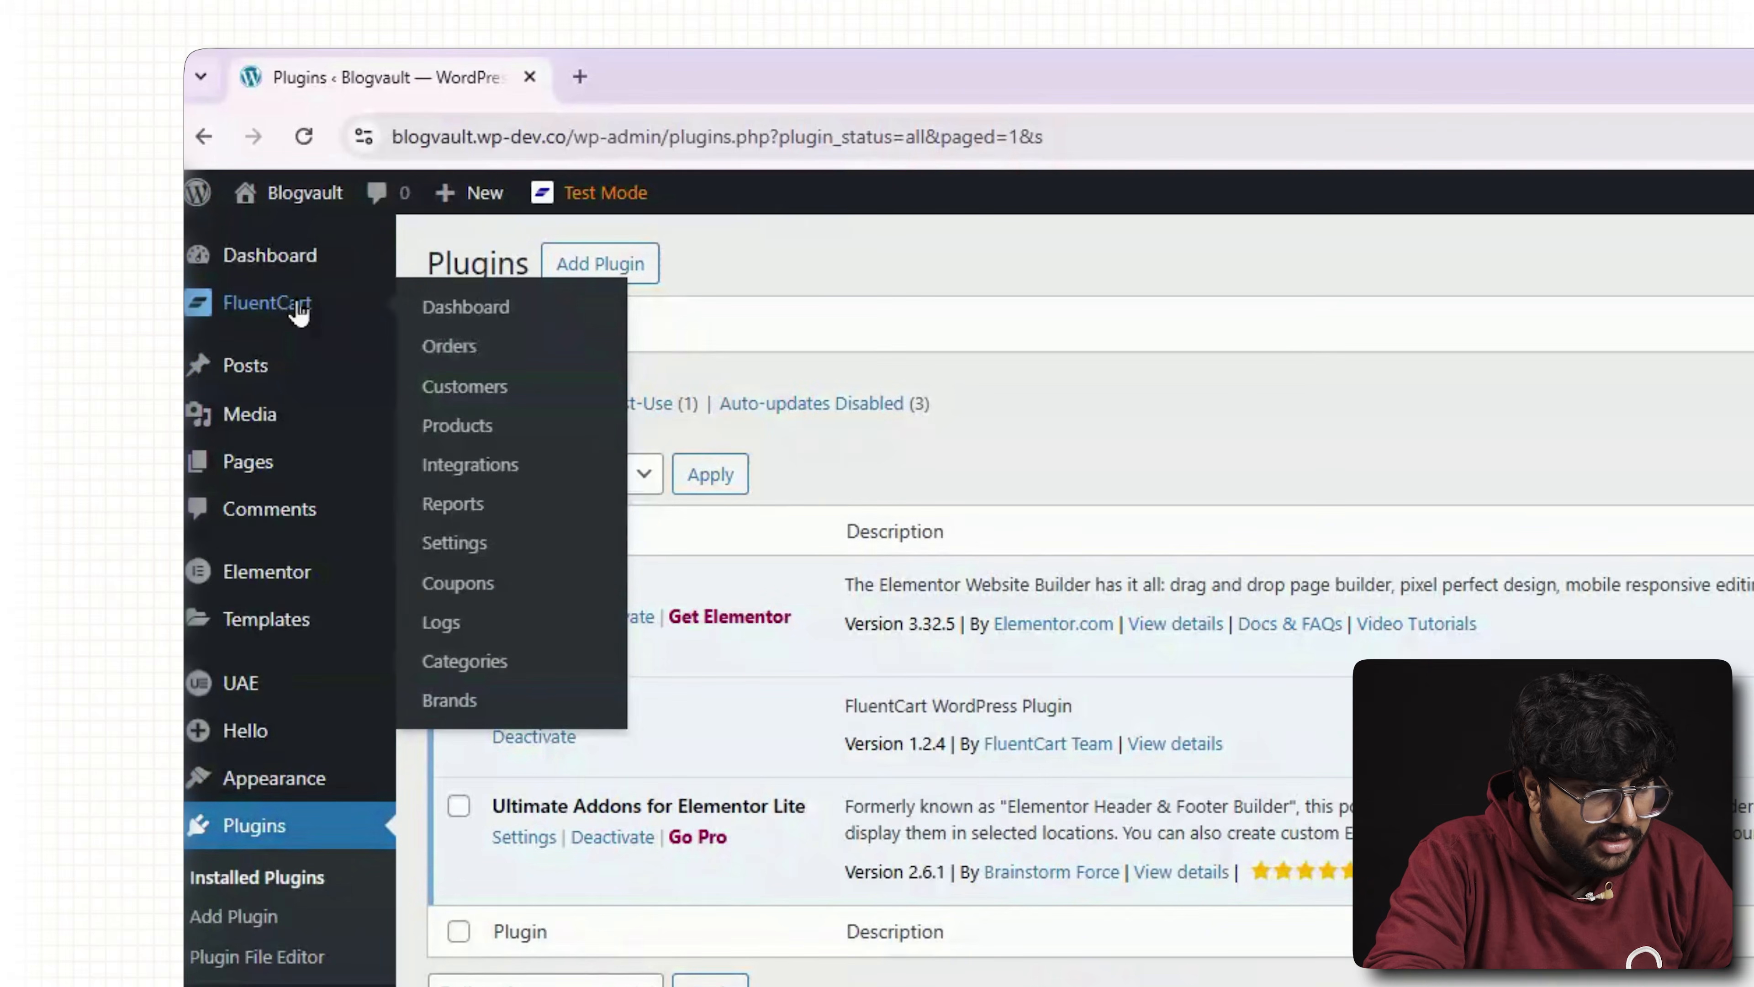
click(344, 319)
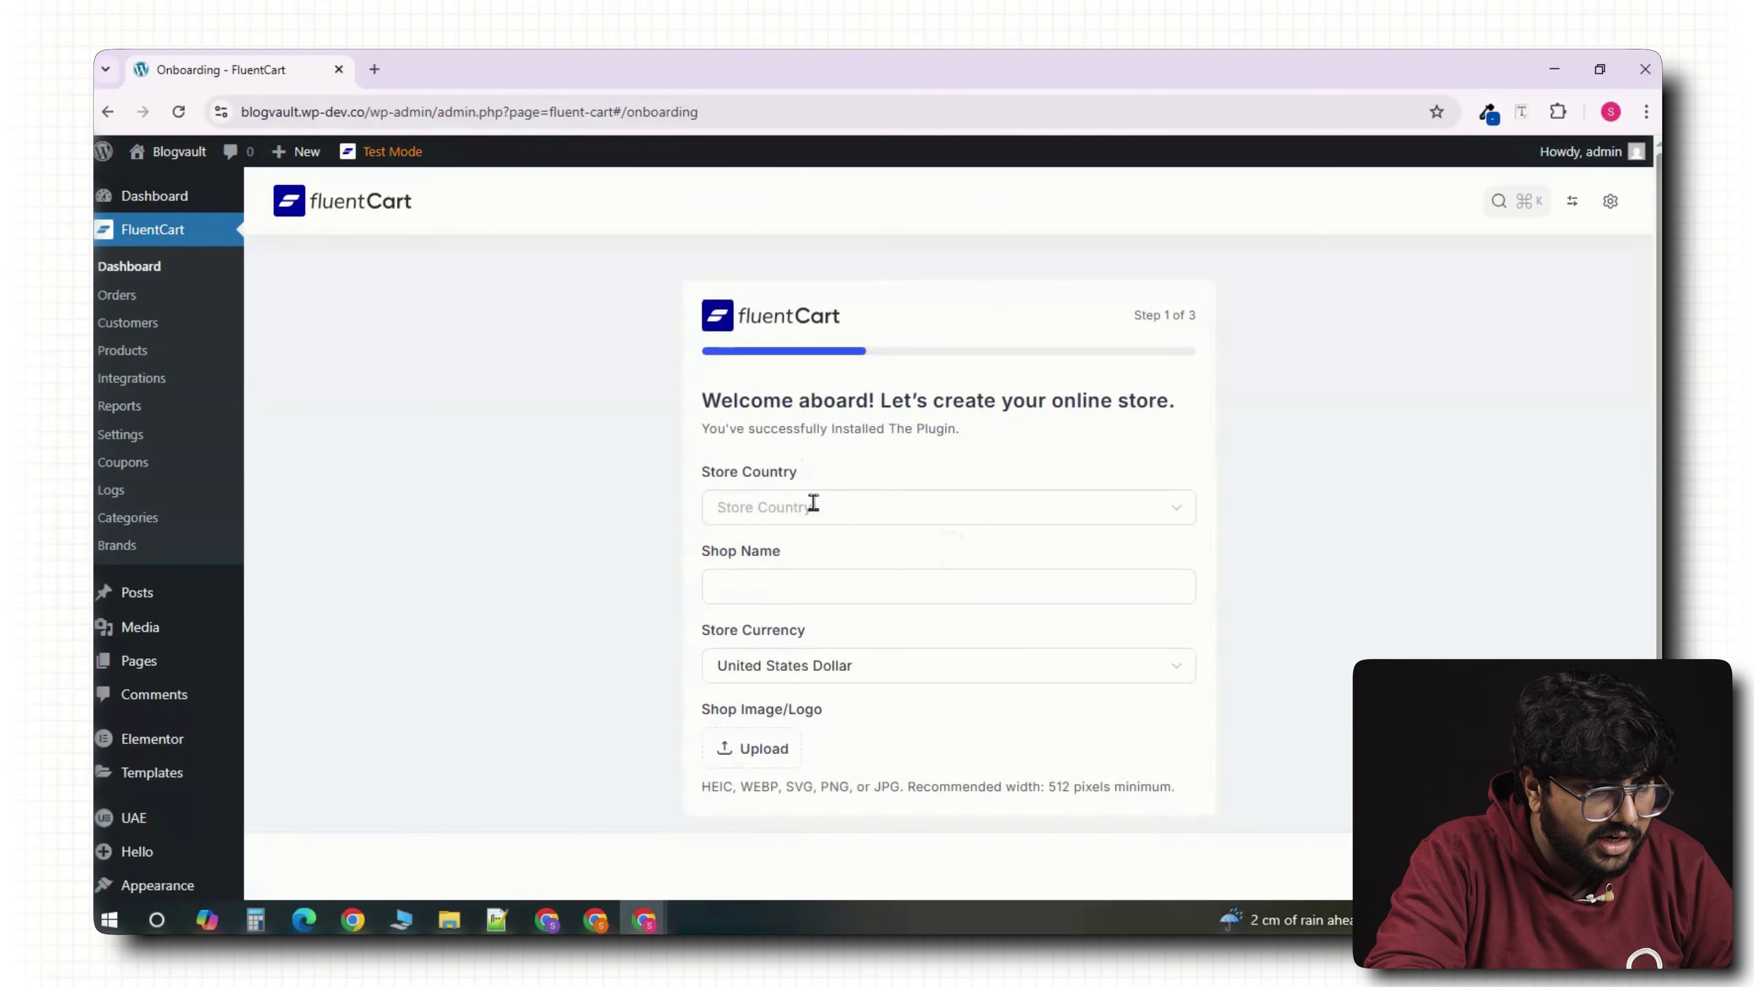
click(1177, 513)
text(unite)
click(888, 633)
key(Tab)
text(Fl)
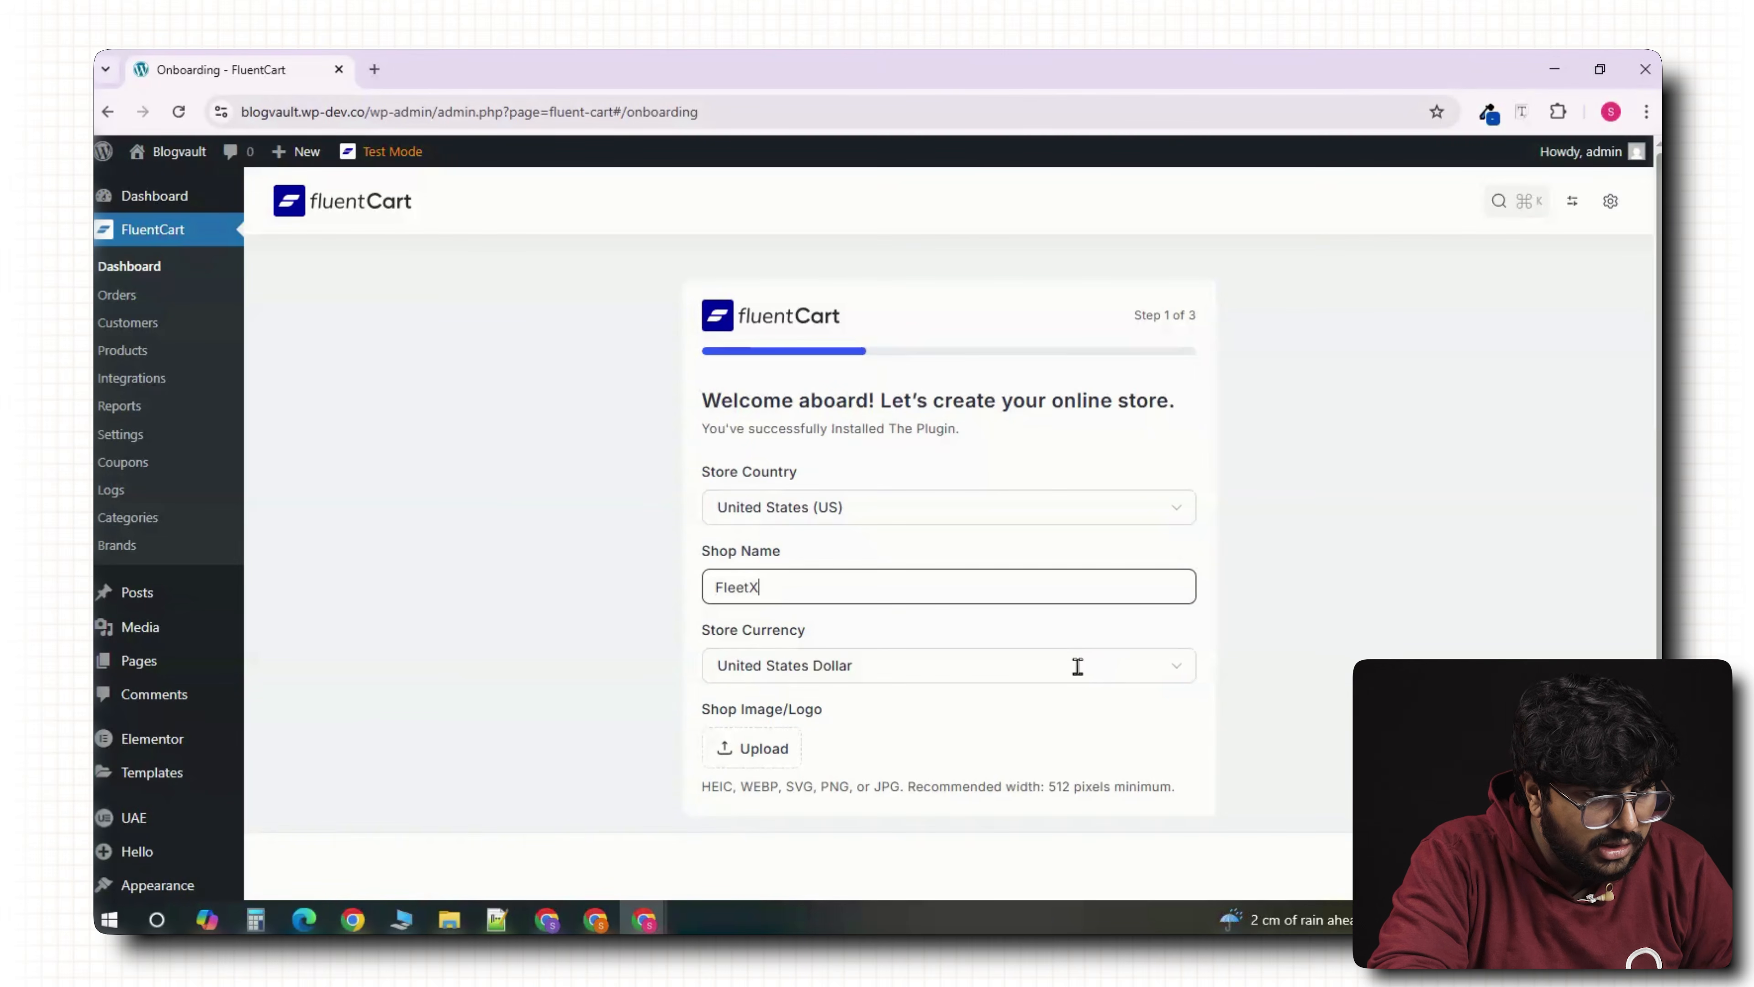
scroll(941, 677, down, 3)
click(1594, 867)
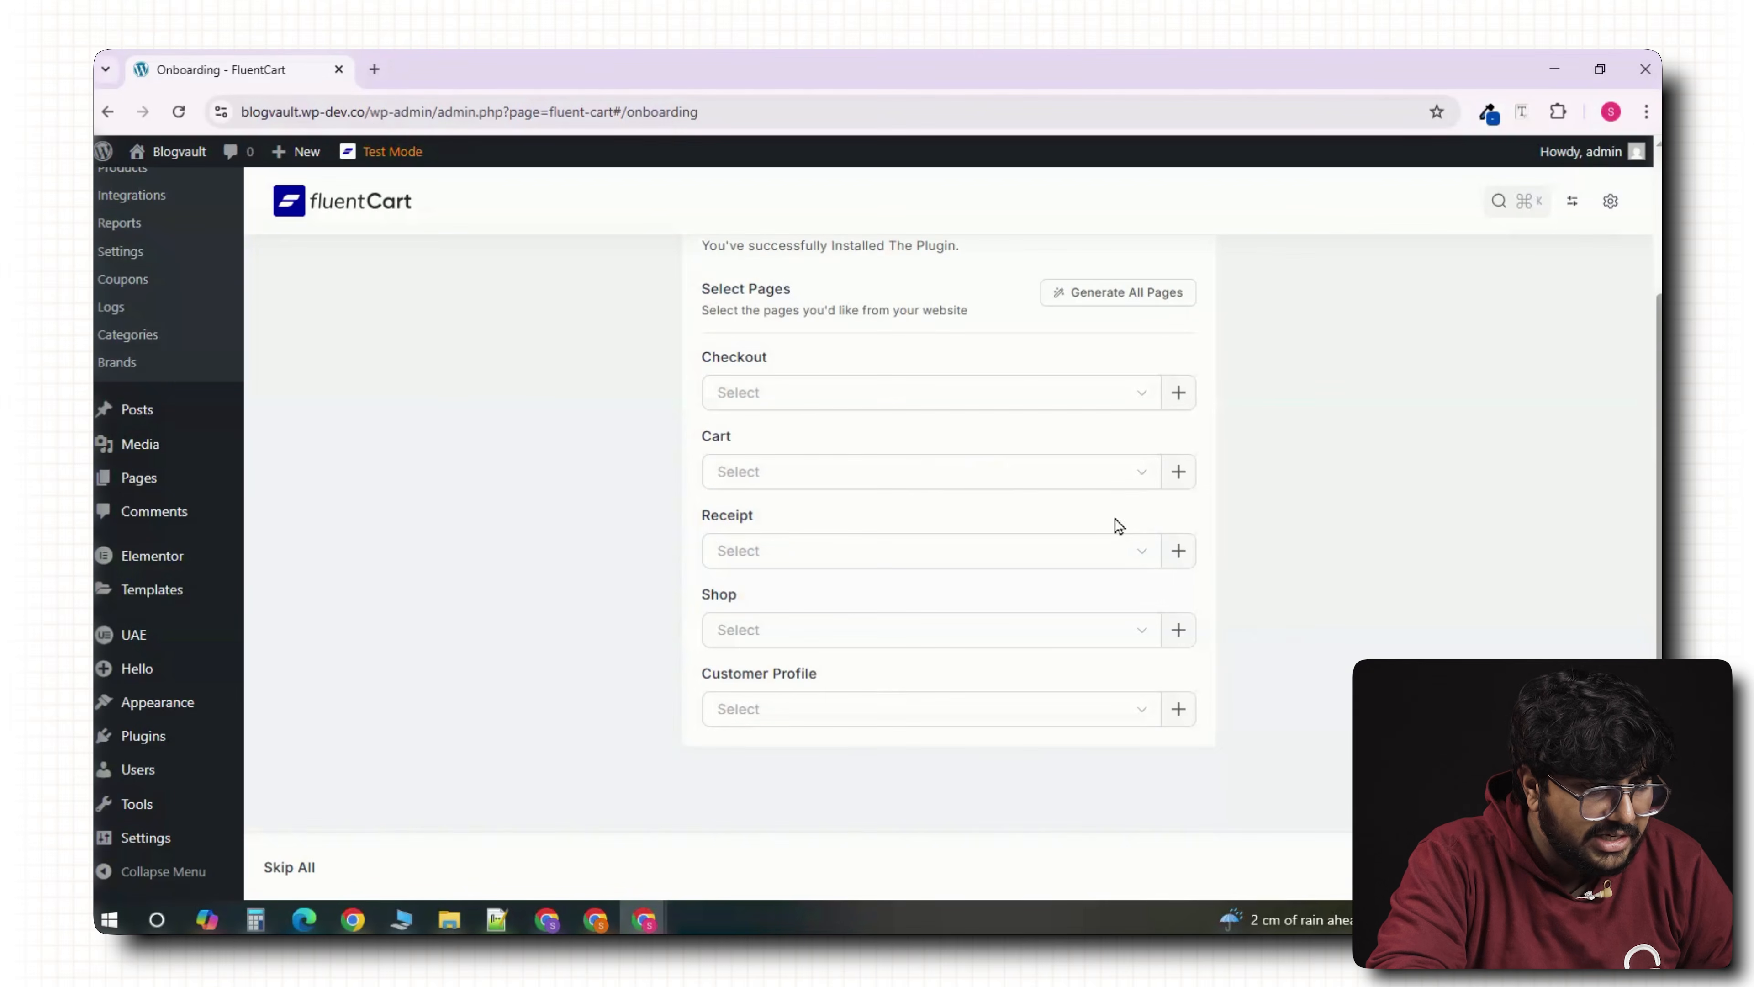
Generate all store pages automatically and choose Men's Shoes for the product setup.
scroll(1086, 559, up, 3)
click(1103, 477)
scroll(1011, 588, down, 3)
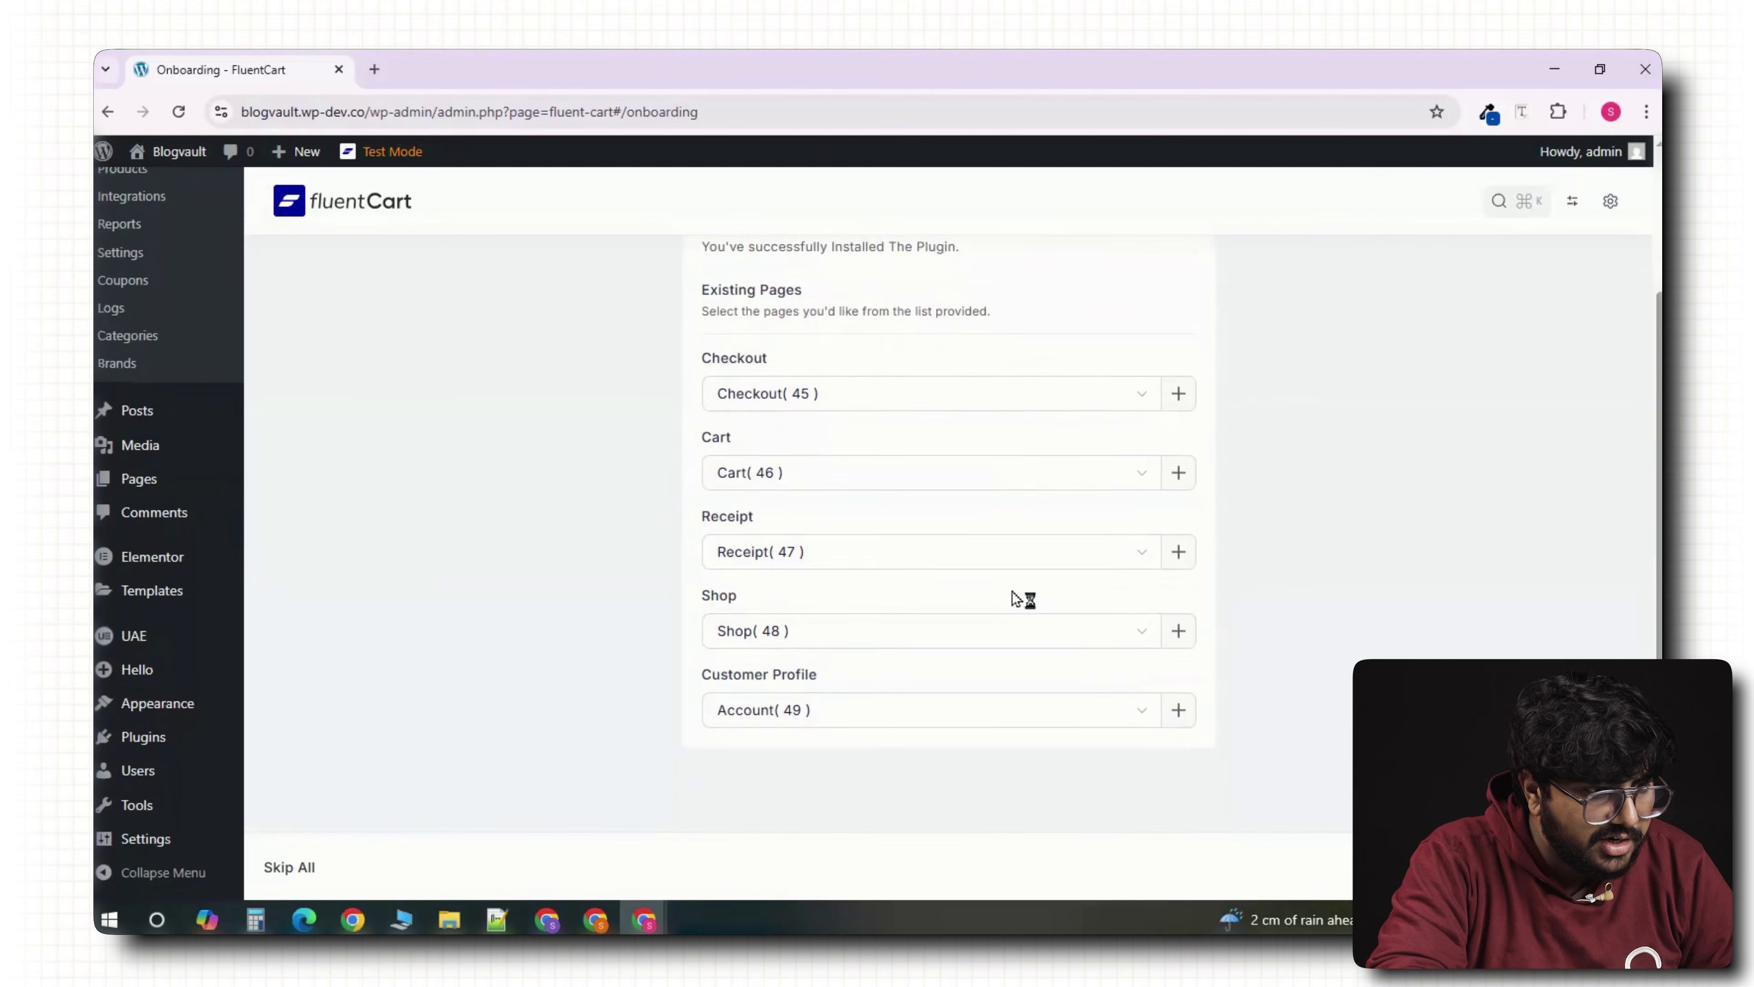
scroll(1016, 599, up, 3)
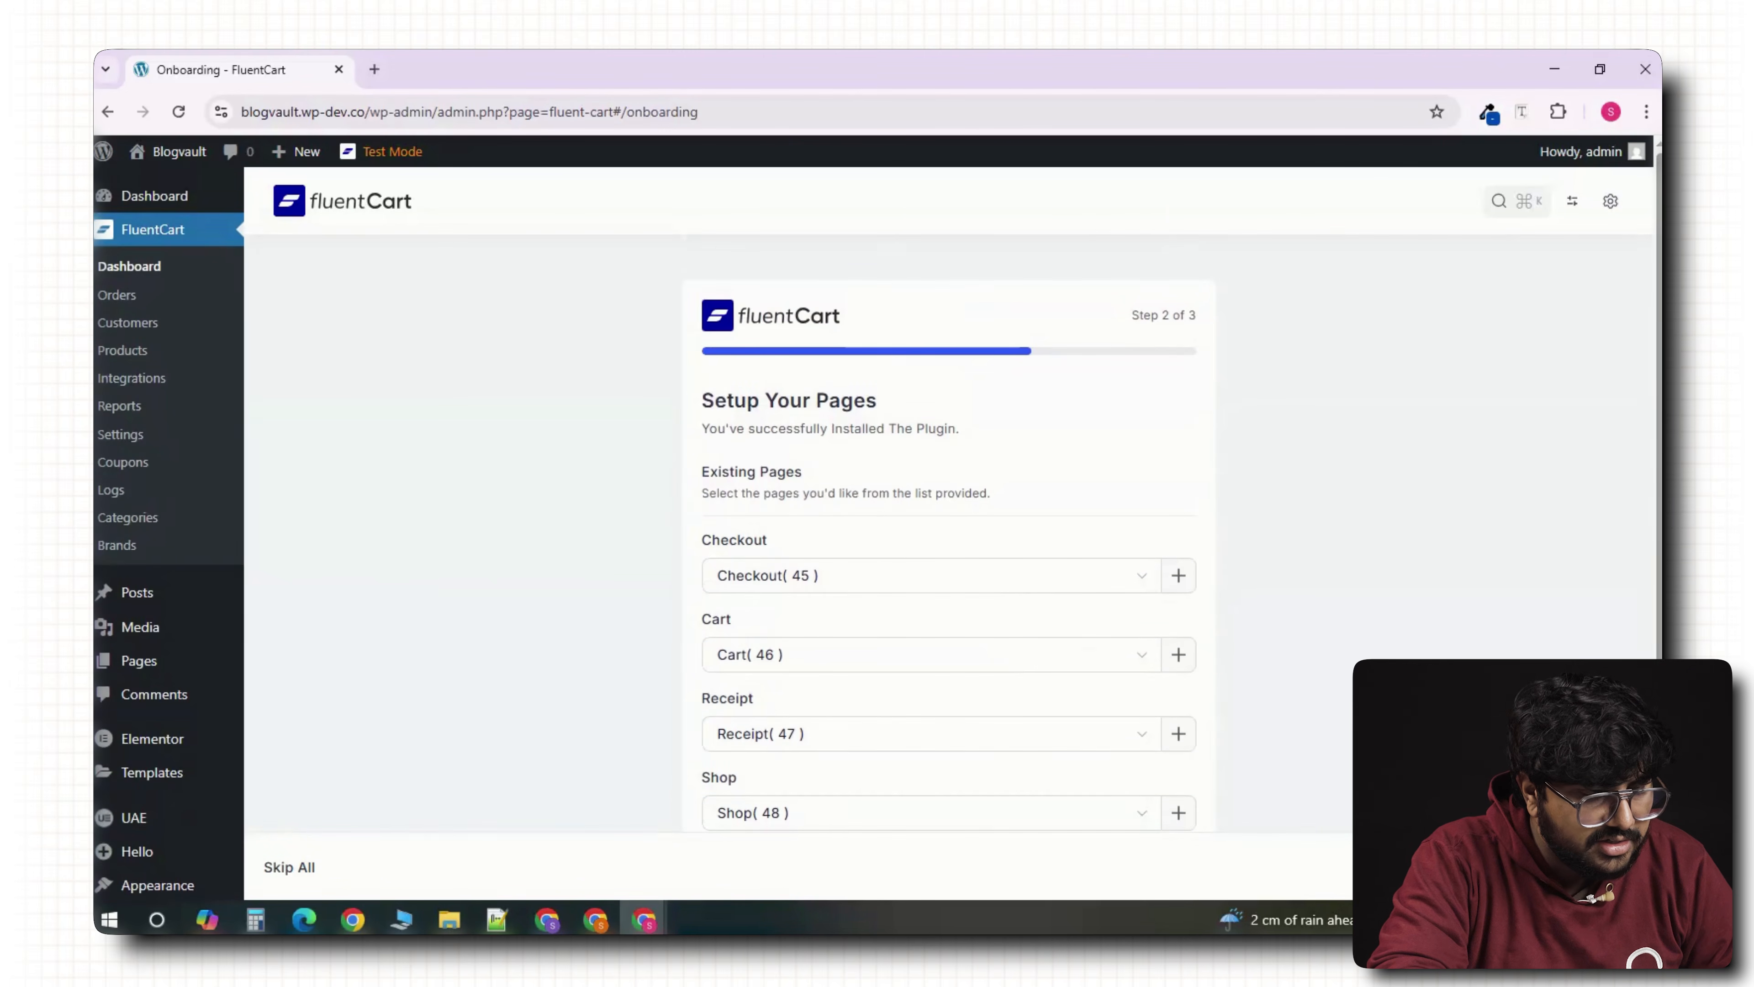
click(1595, 867)
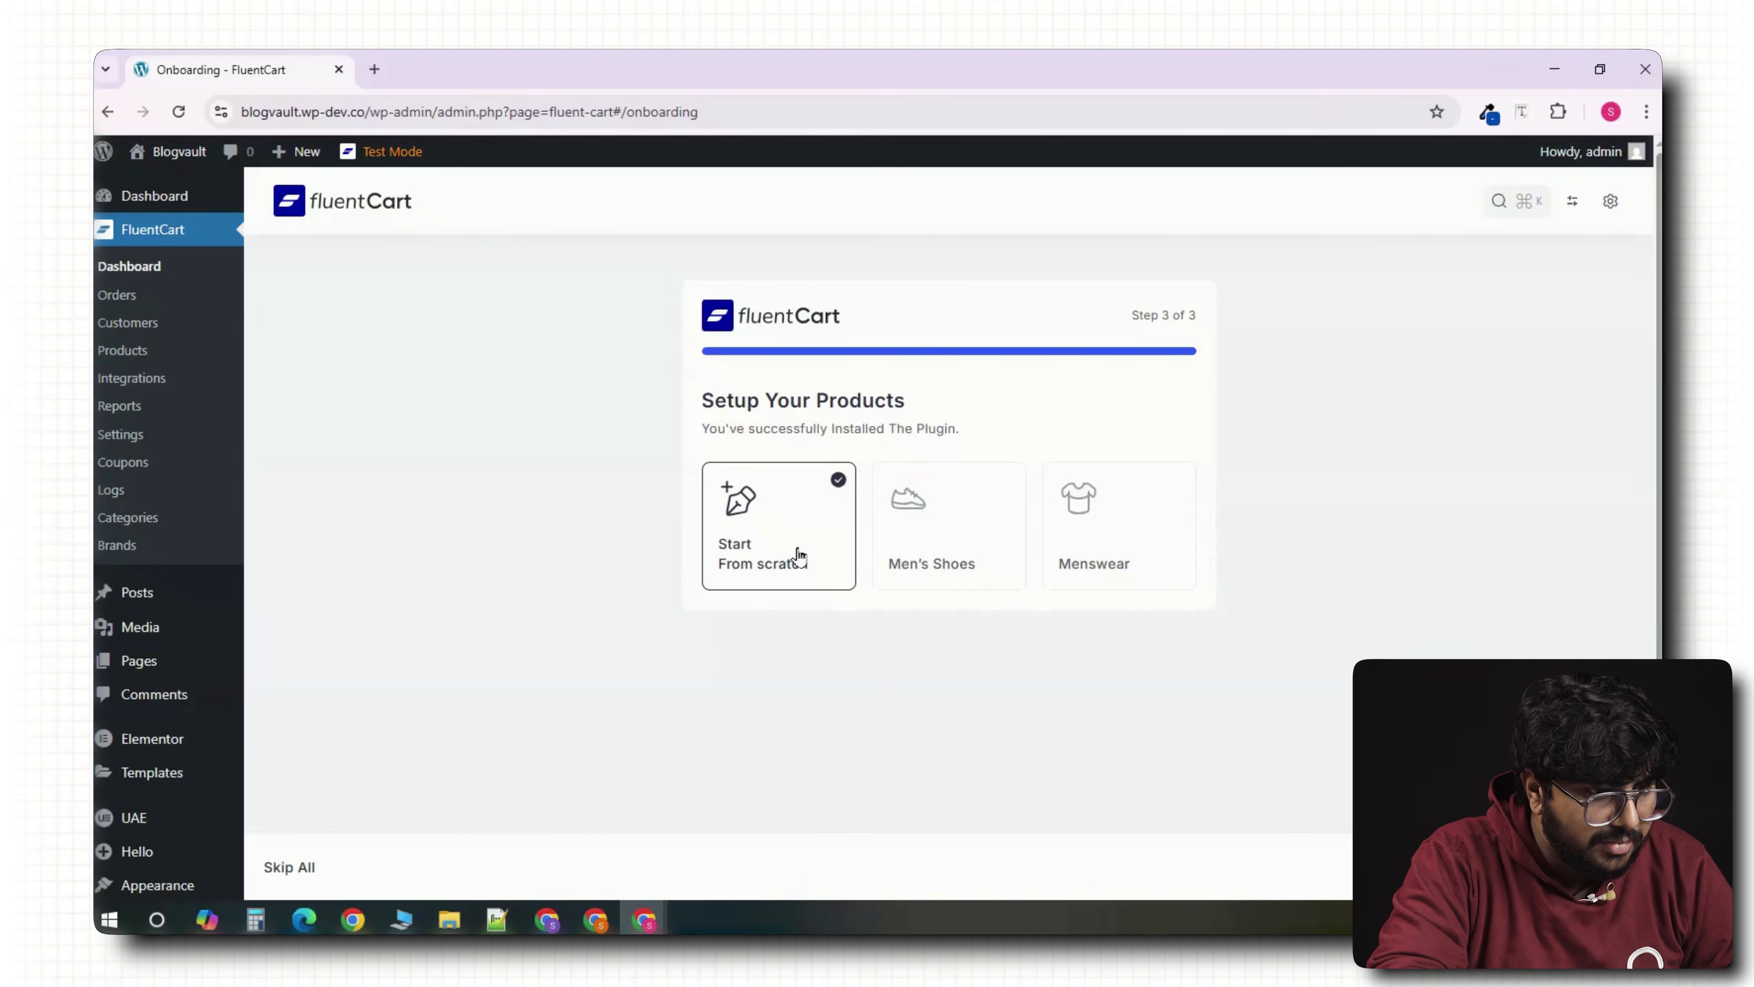
click(901, 539)
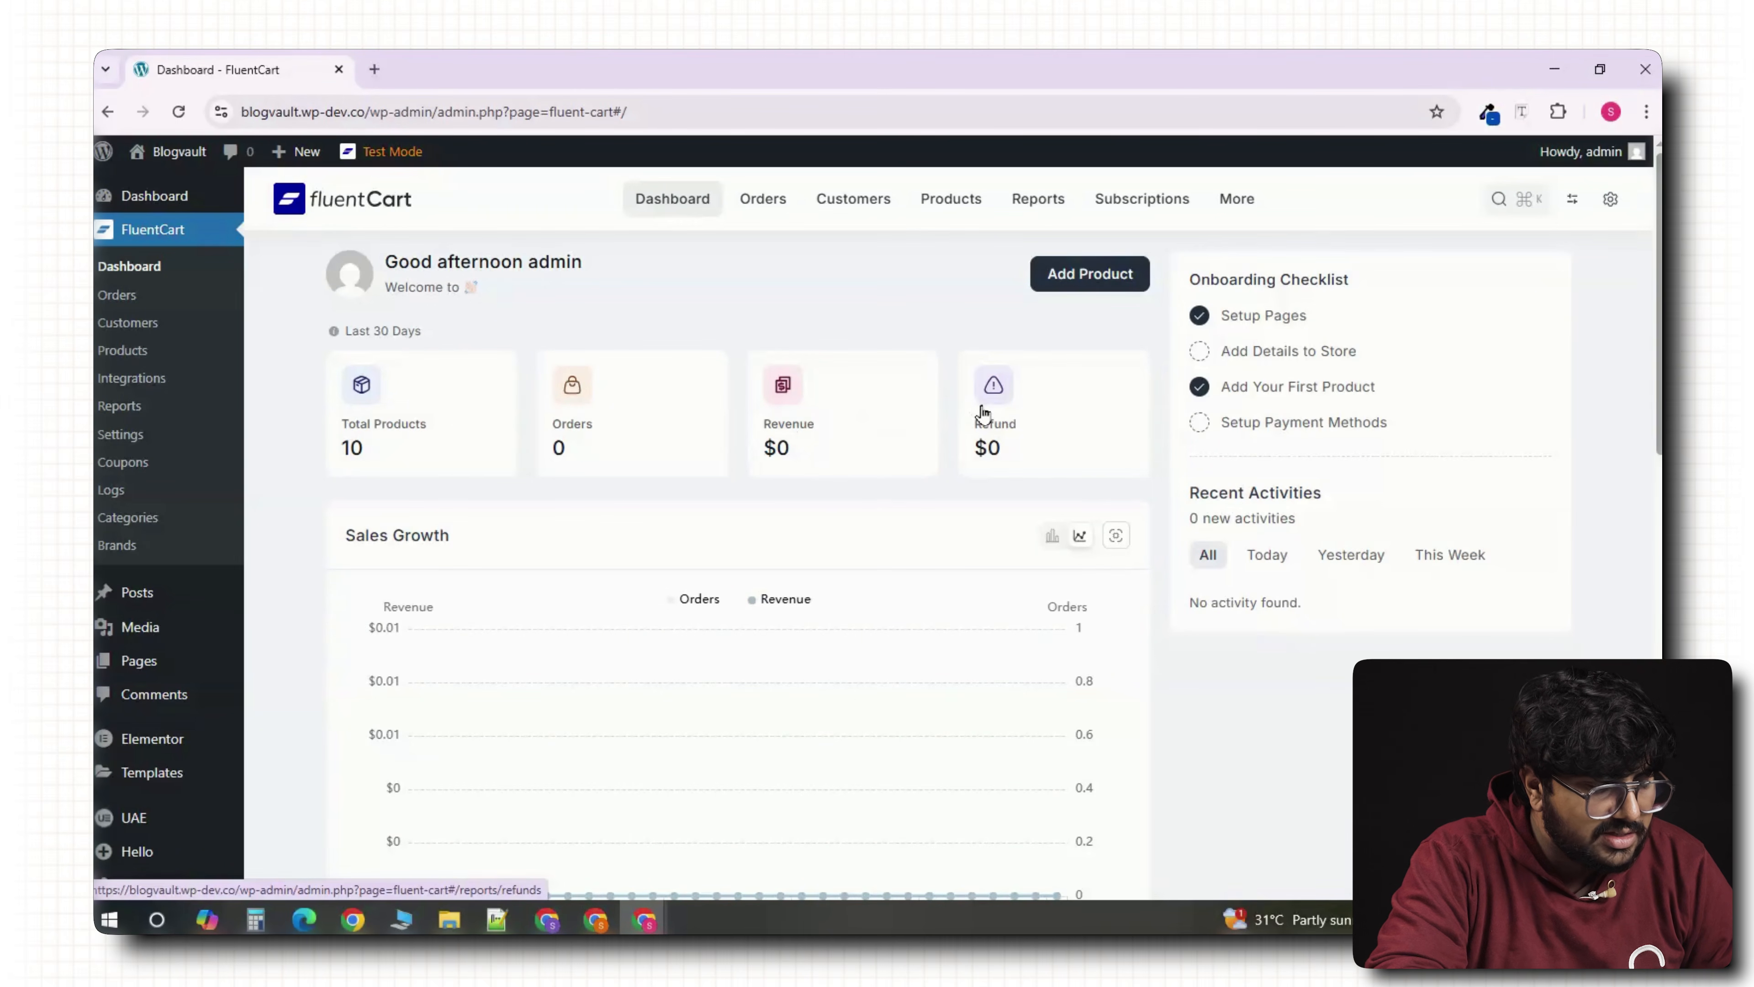
Review the store dashboard's sales growth chart, recent orders, top sold products and order heat map.
scroll(928, 541, down, 4)
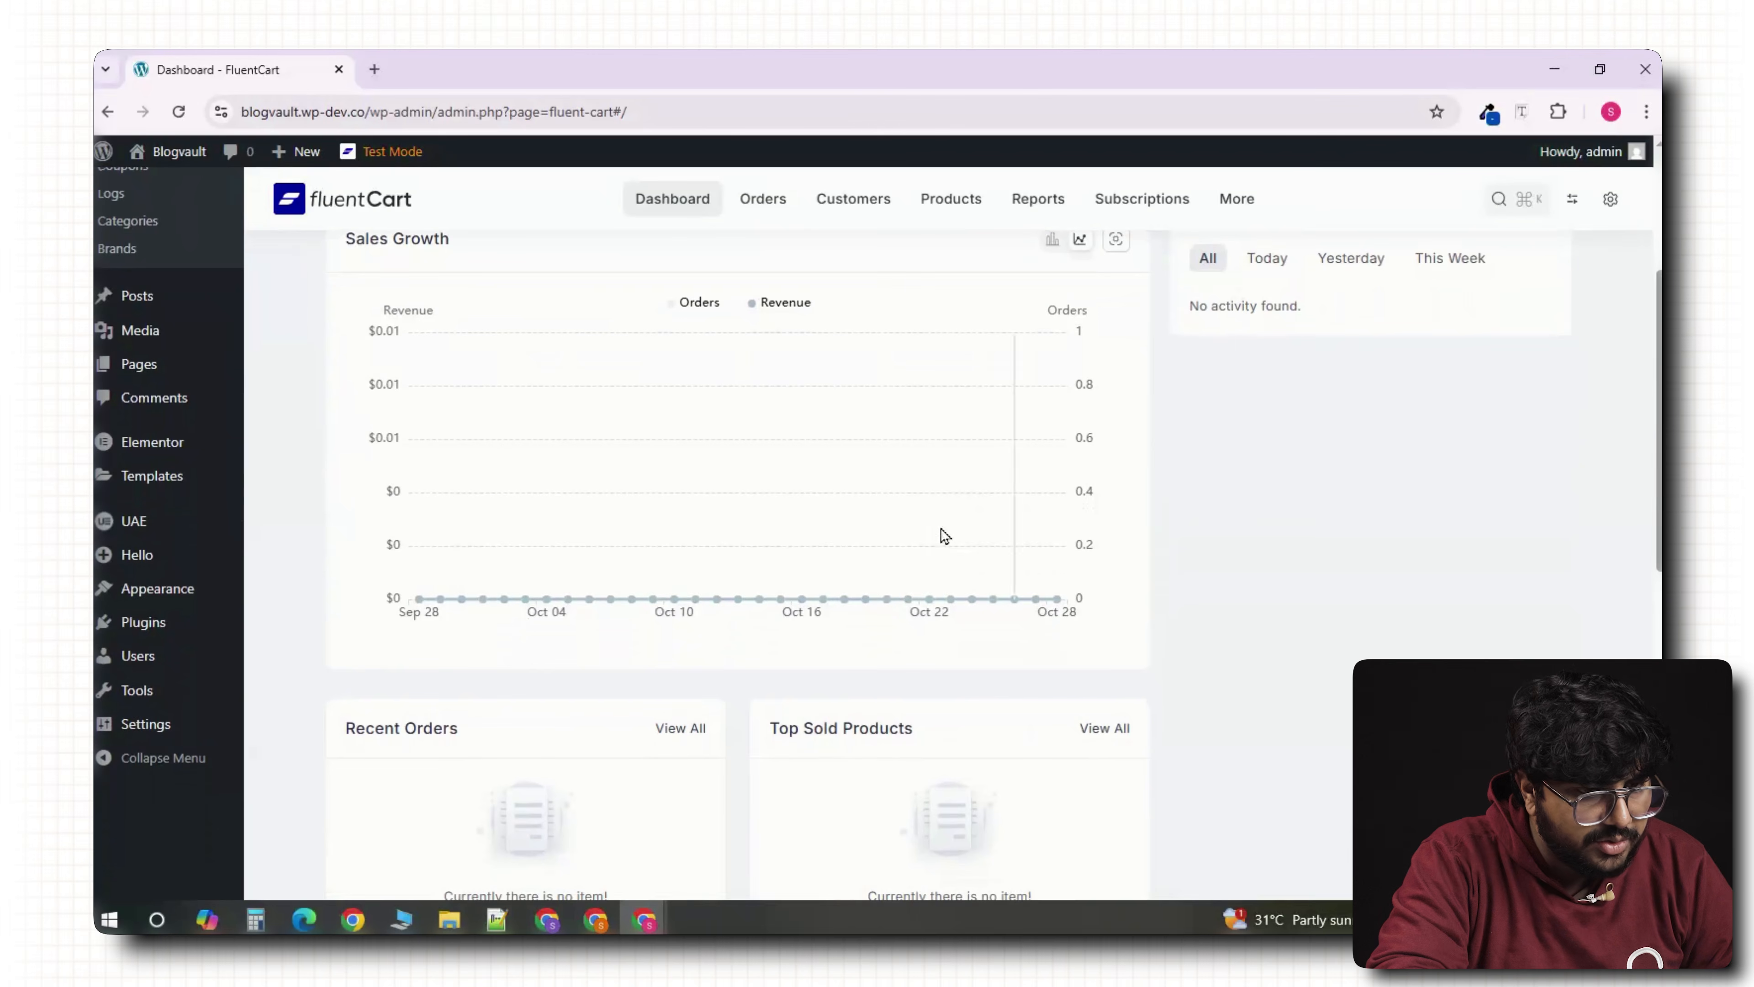
scroll(1221, 465, down, 5)
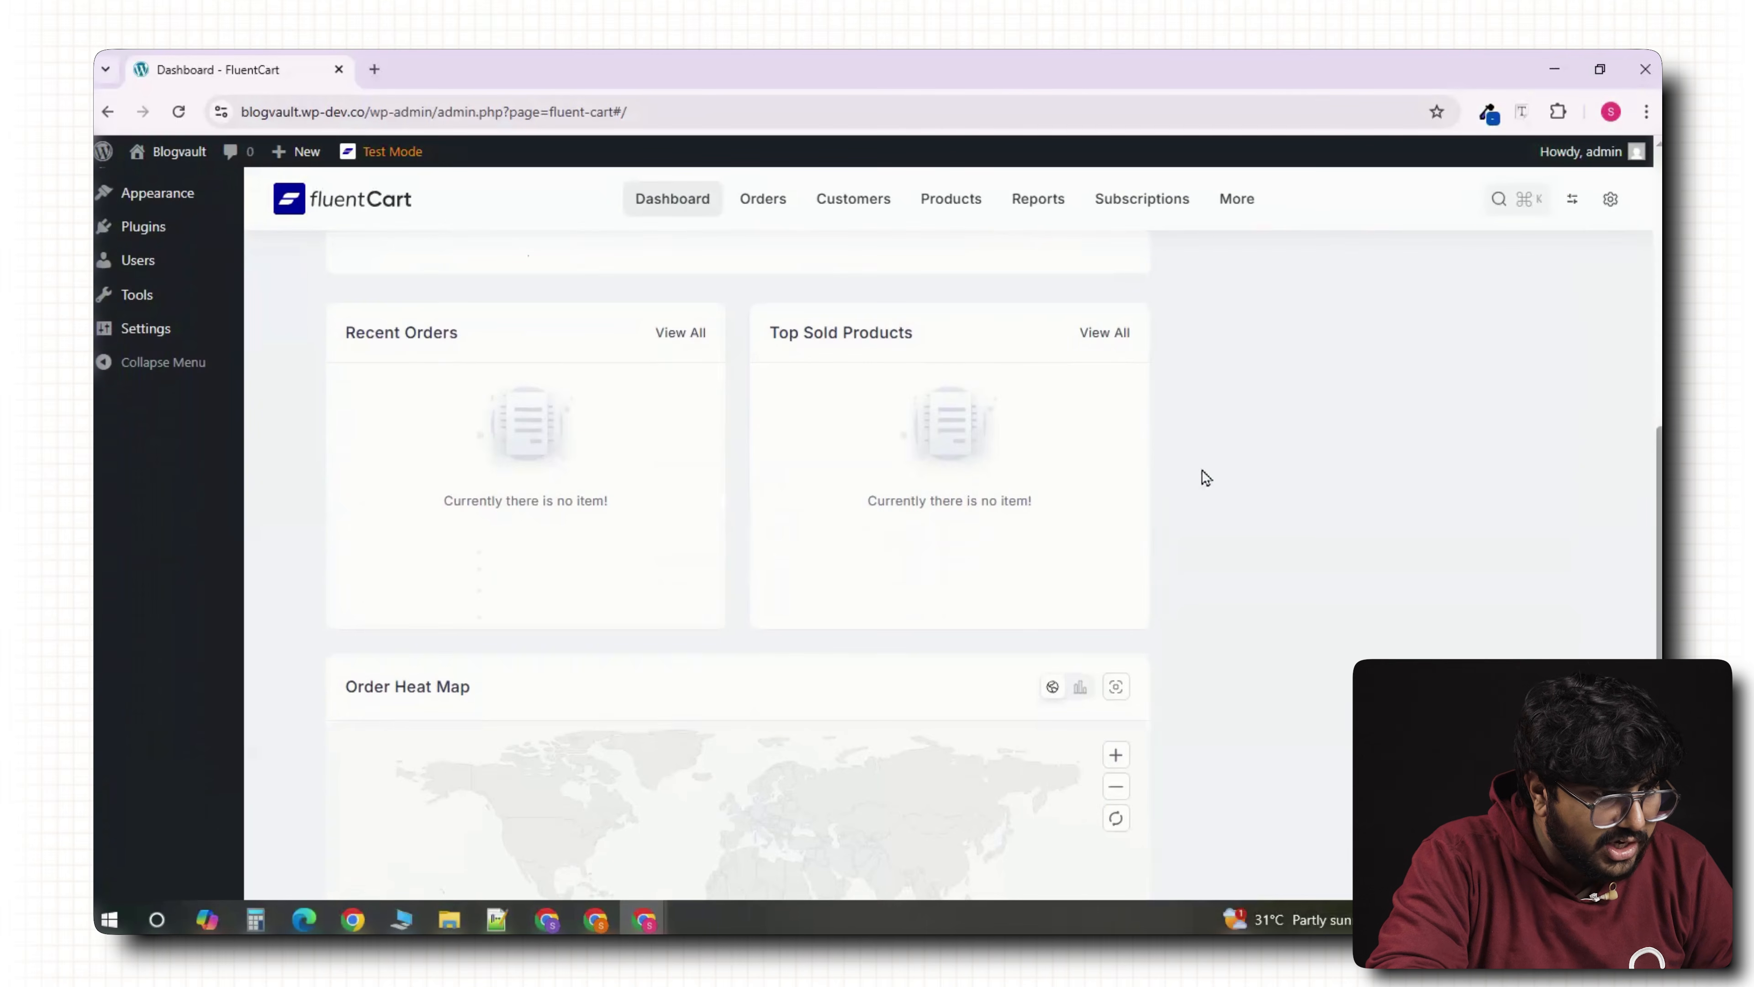
scroll(1288, 464, down, 3)
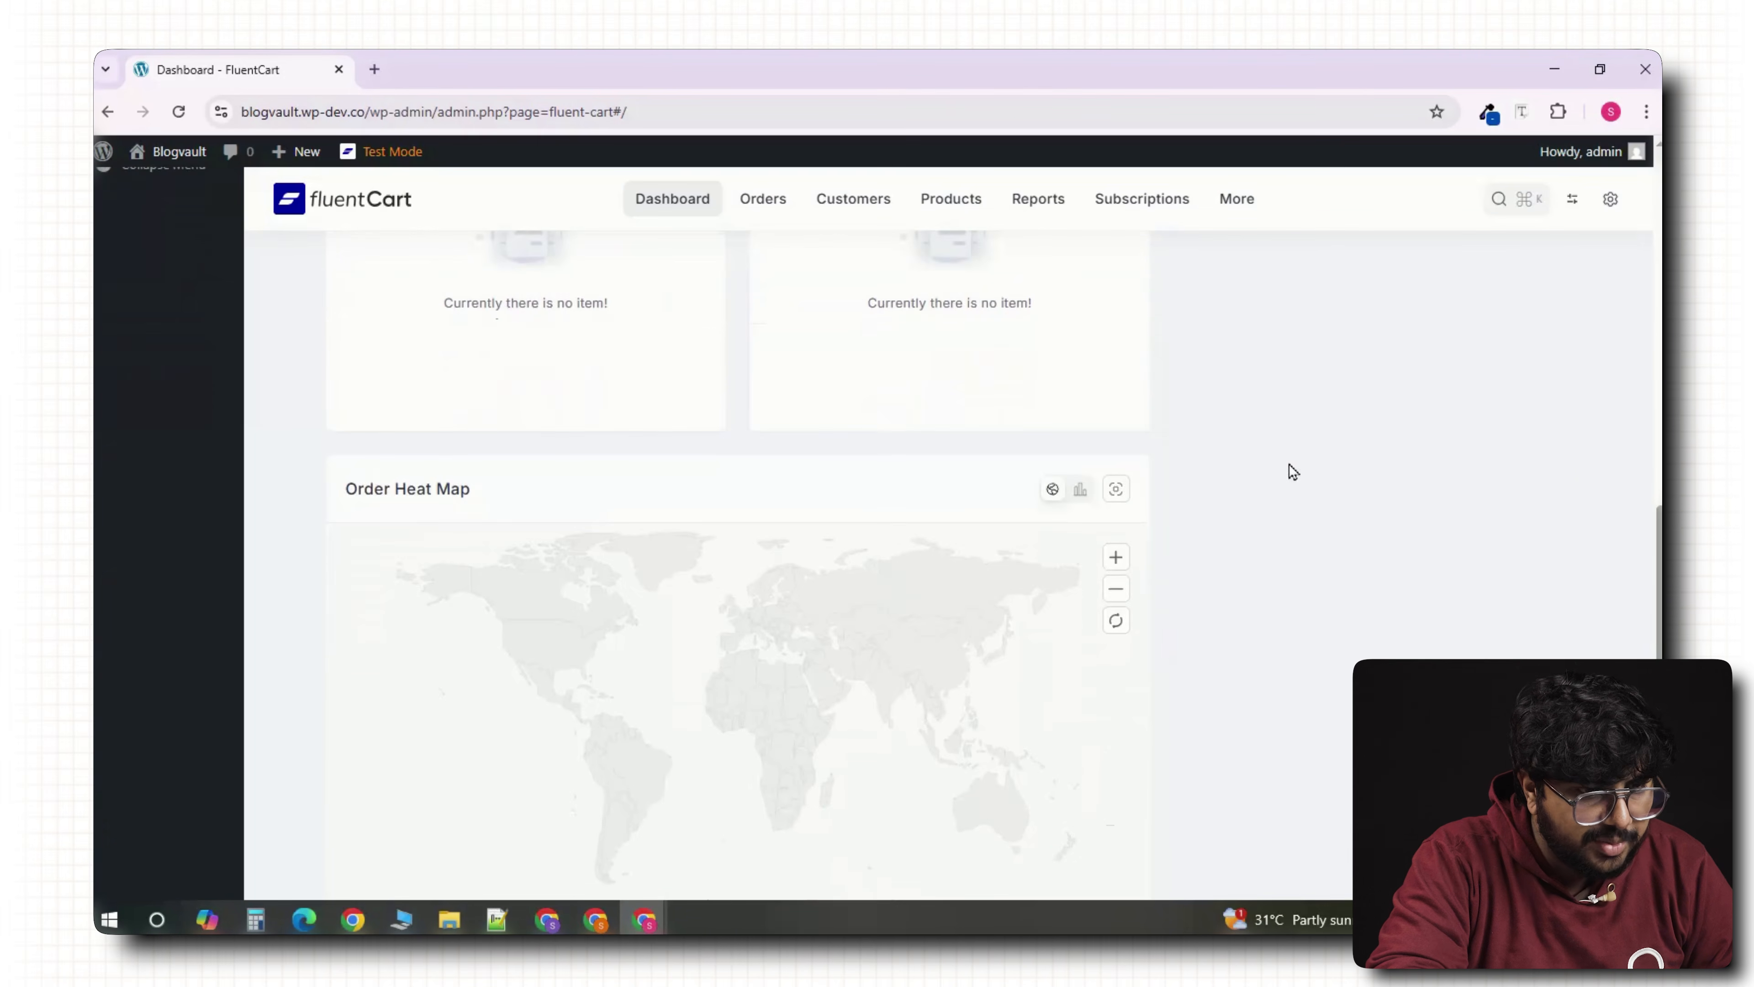
Open the store's Cart & Checkout settings and review the account creation, coupon and receipt options.
click(124, 449)
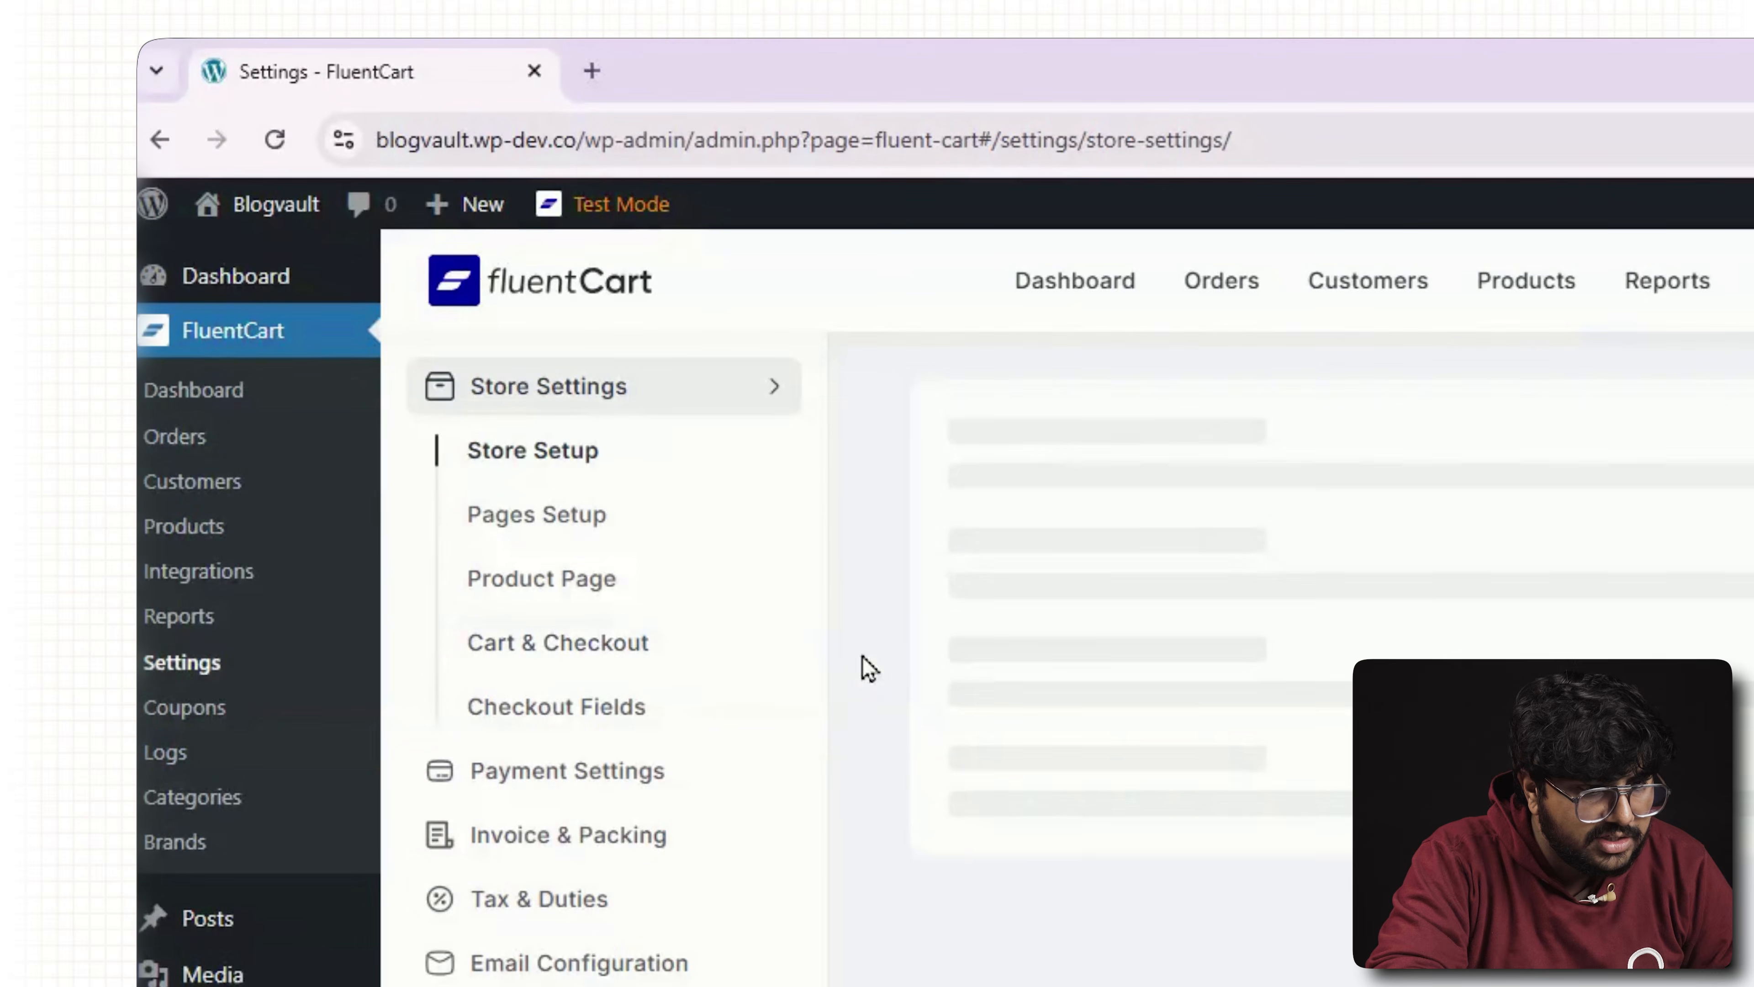
click(523, 662)
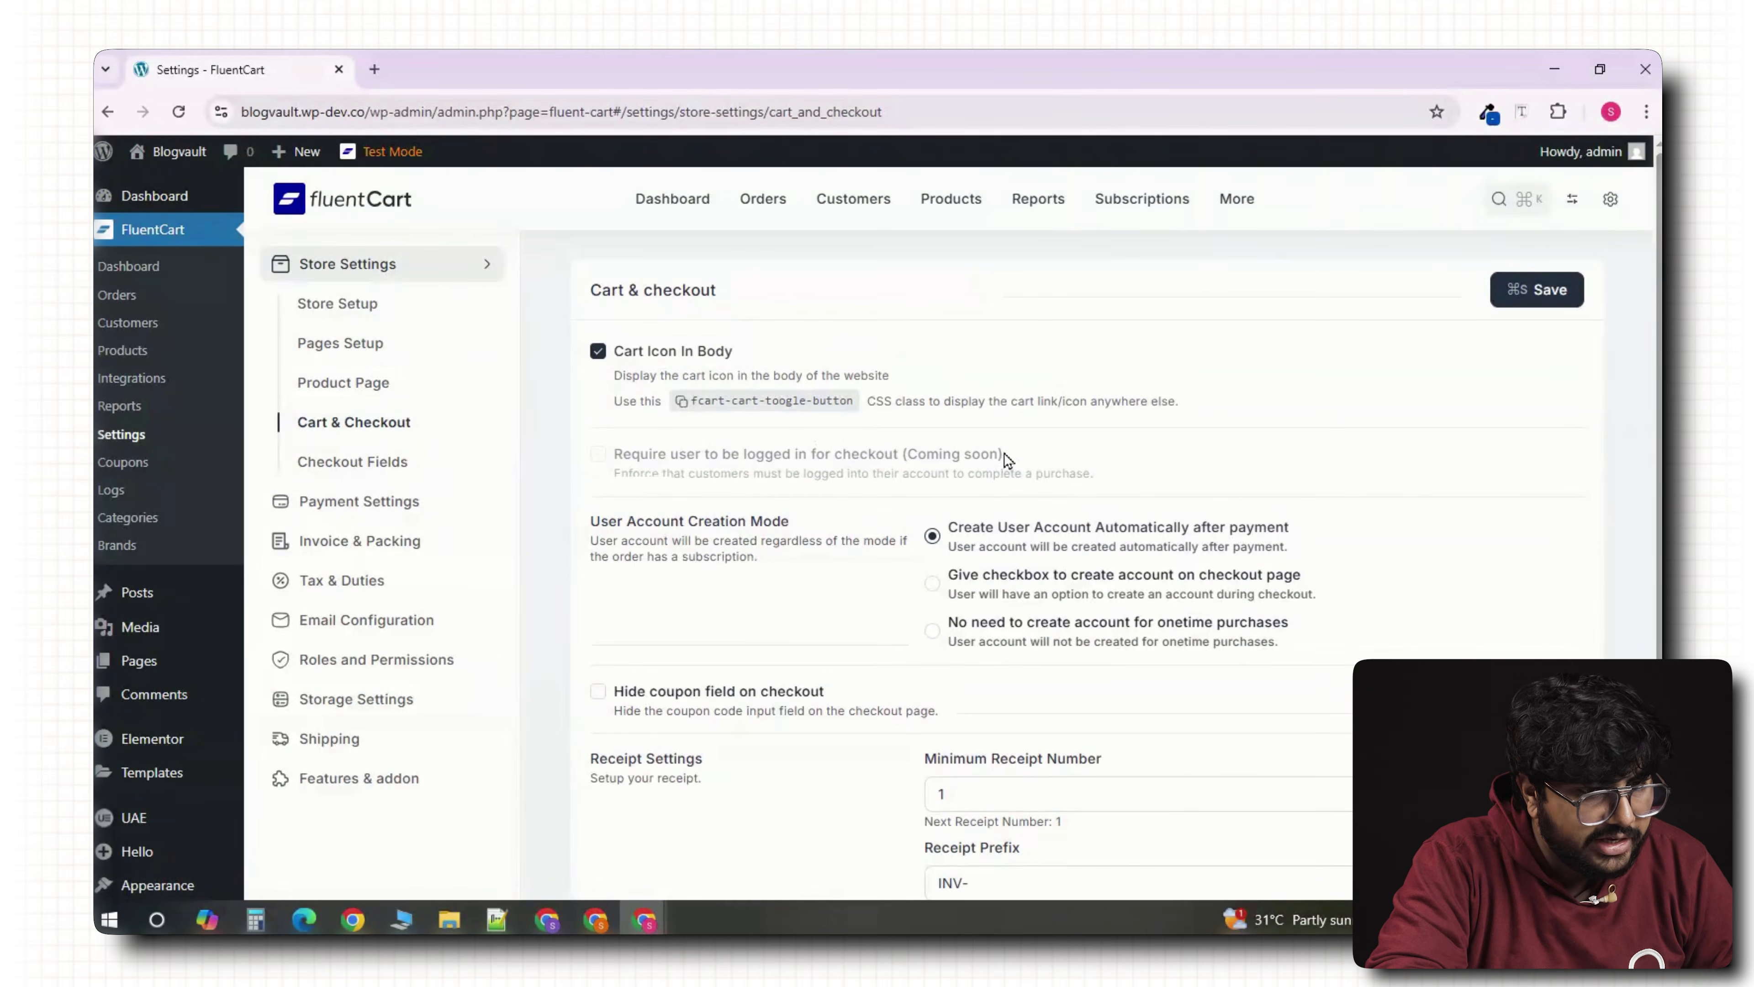
scroll(1068, 549, down, 2)
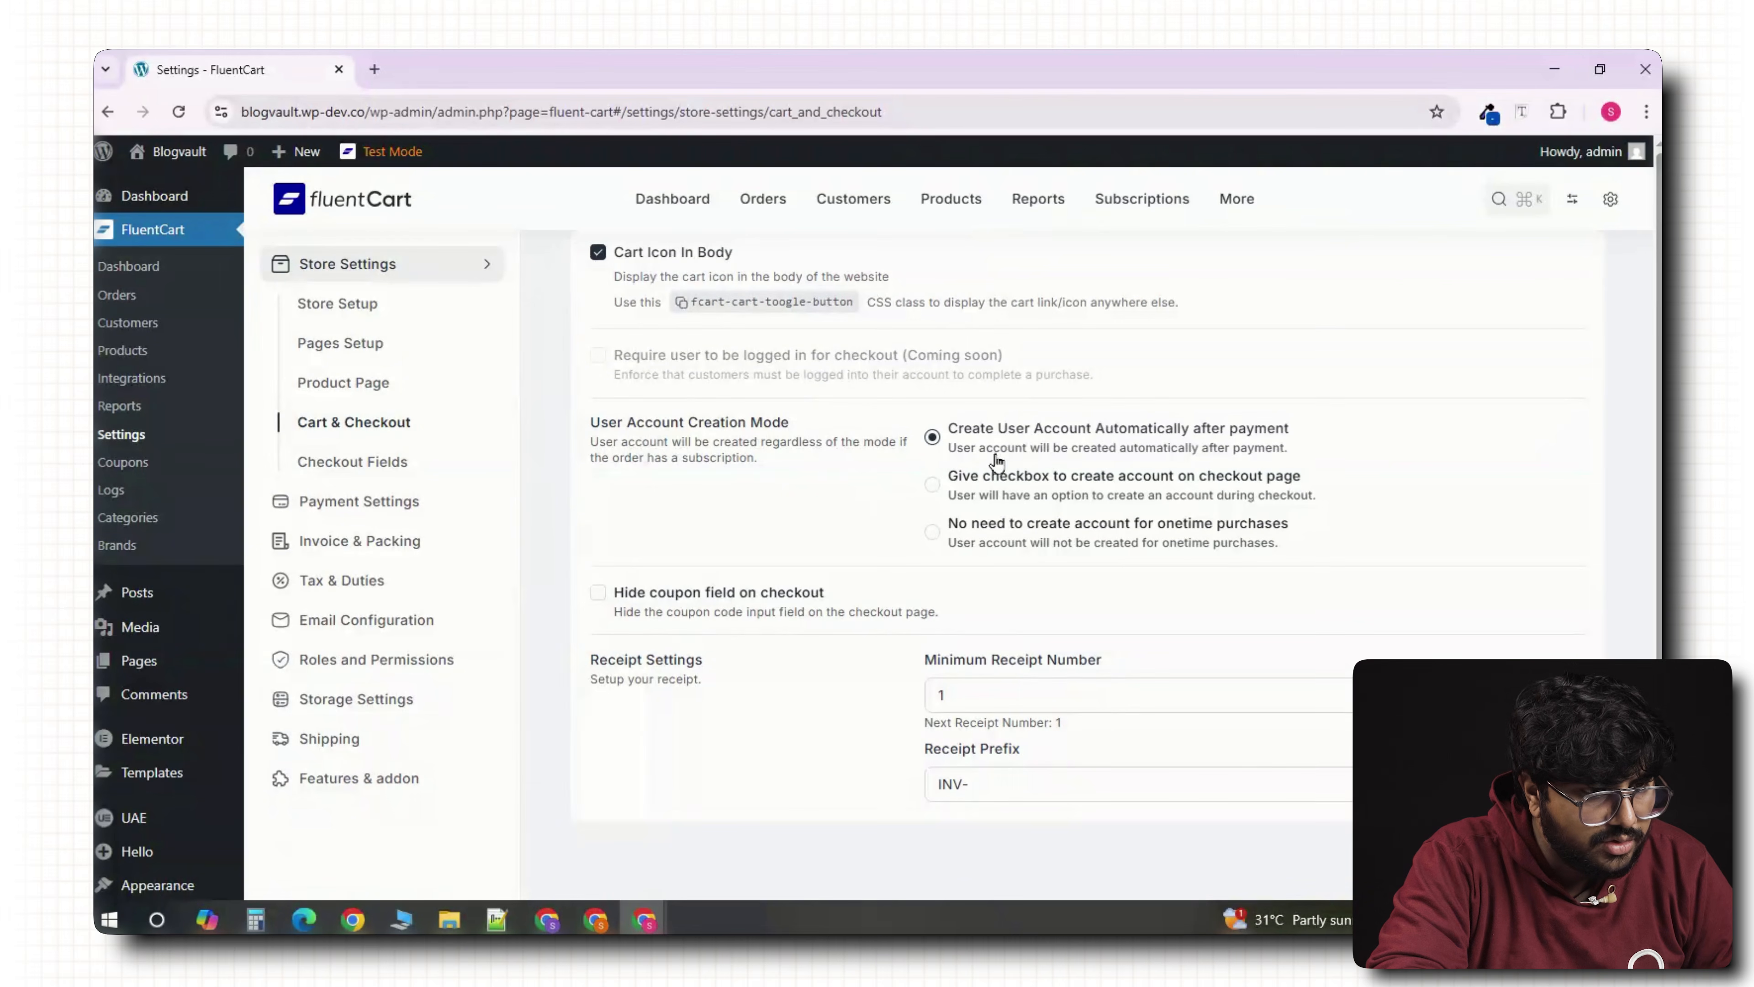
scroll(961, 757, down, 1)
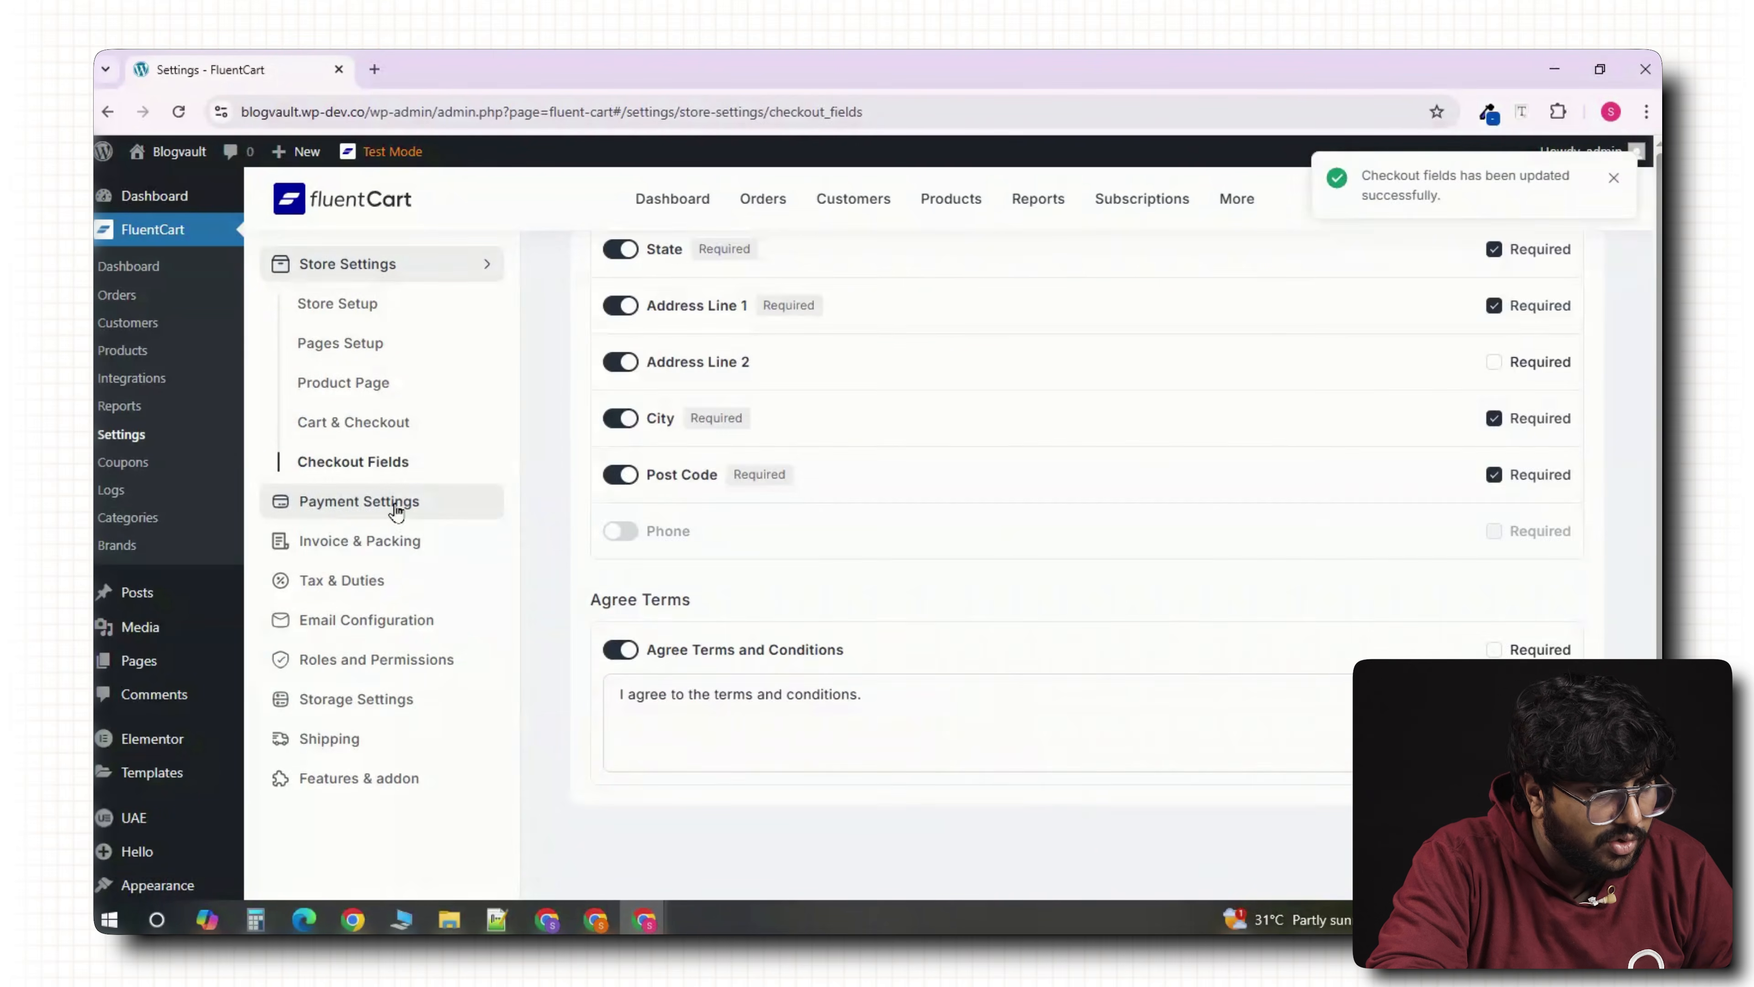
Open the payment settings and look at the Stripe gateway's configuration.
click(392, 502)
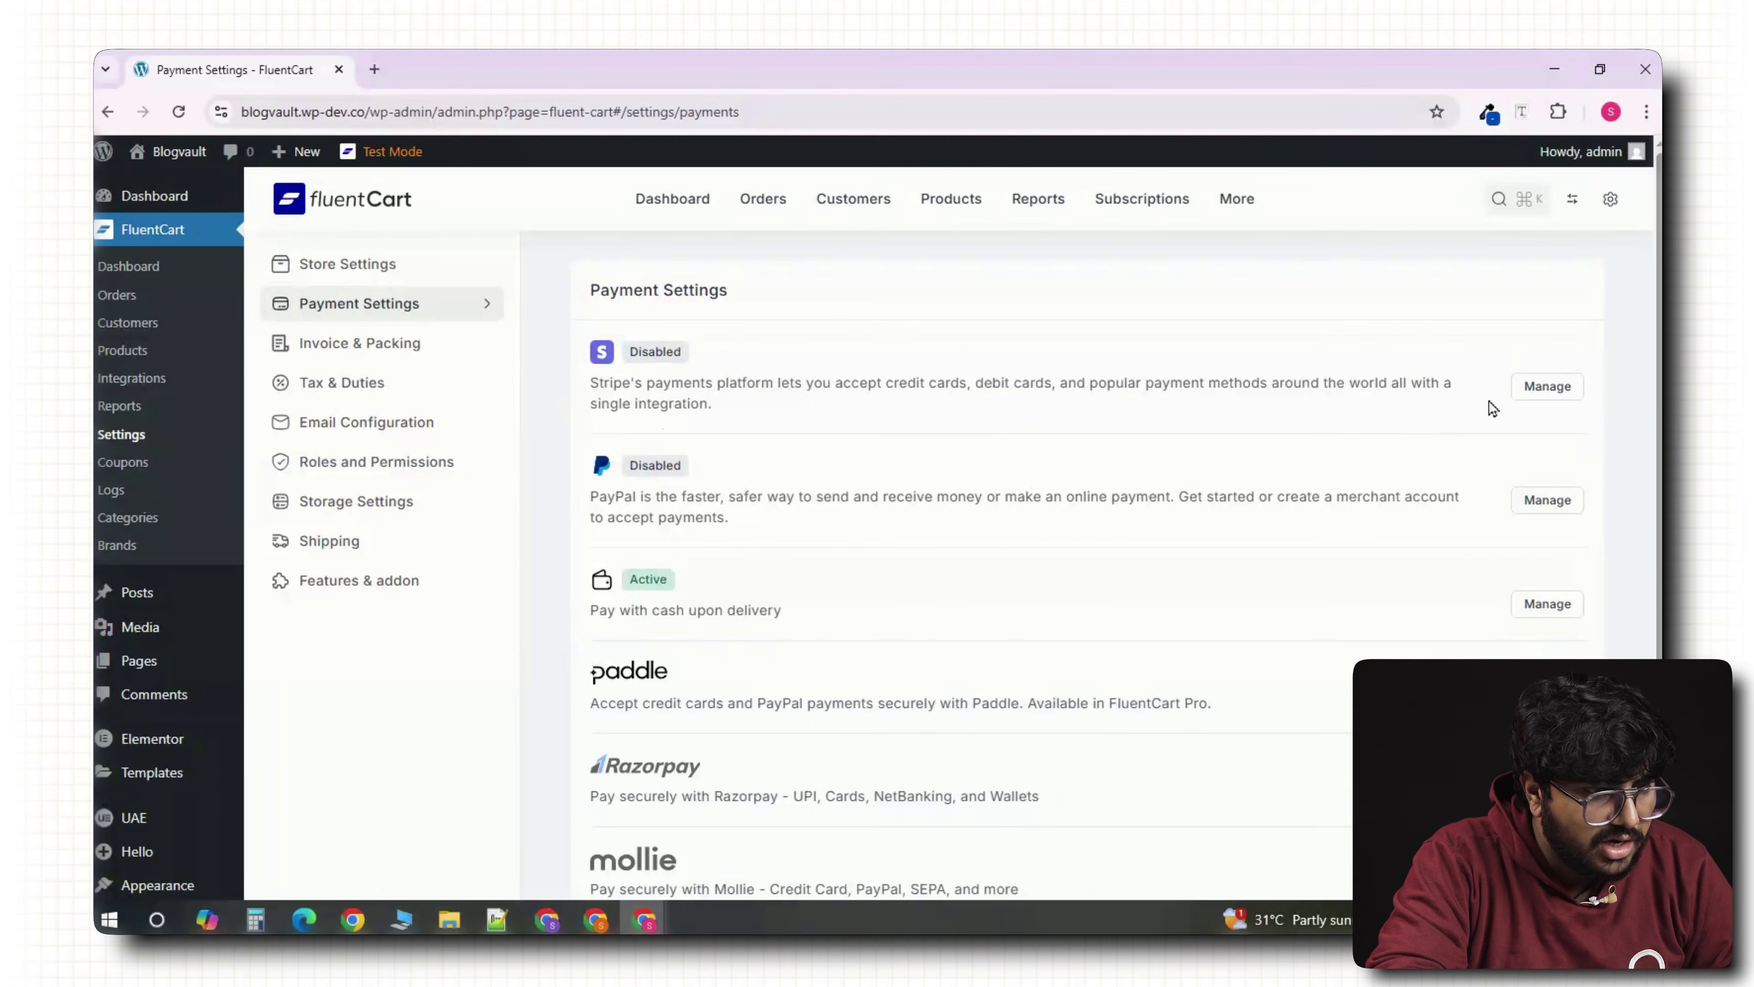
click(1520, 390)
click(813, 456)
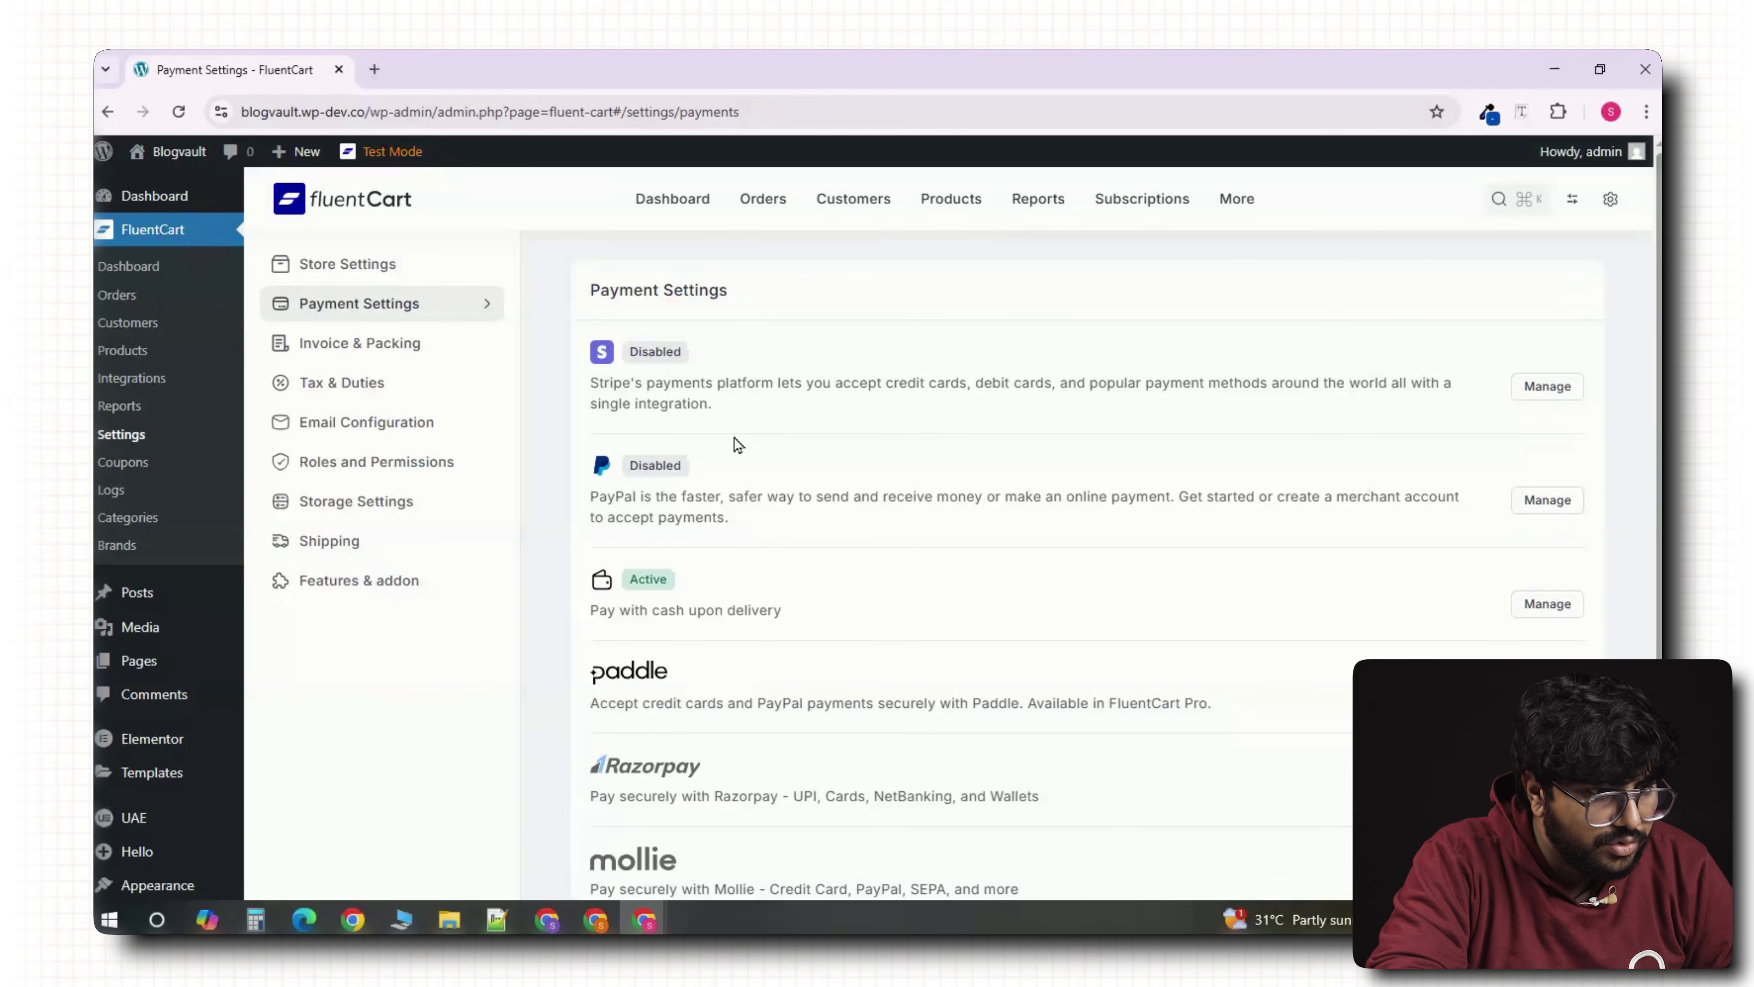
Activate the cash payment method in the payment settings and save its settings.
click(1534, 605)
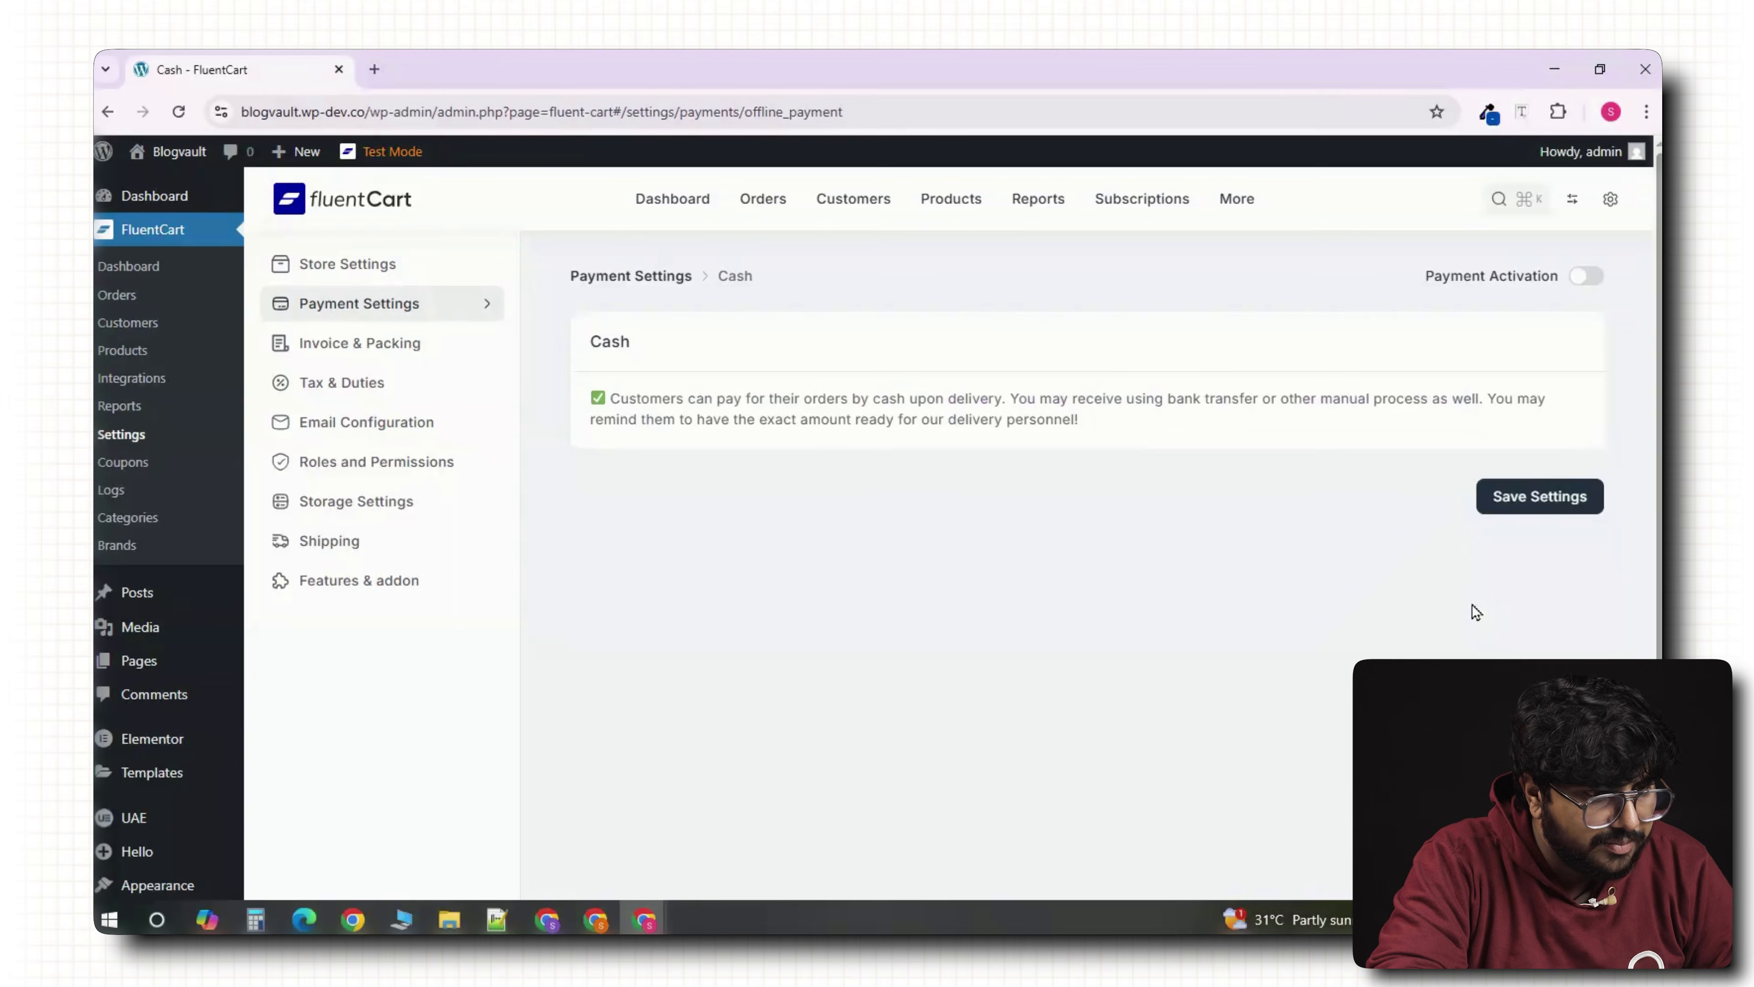
click(1587, 277)
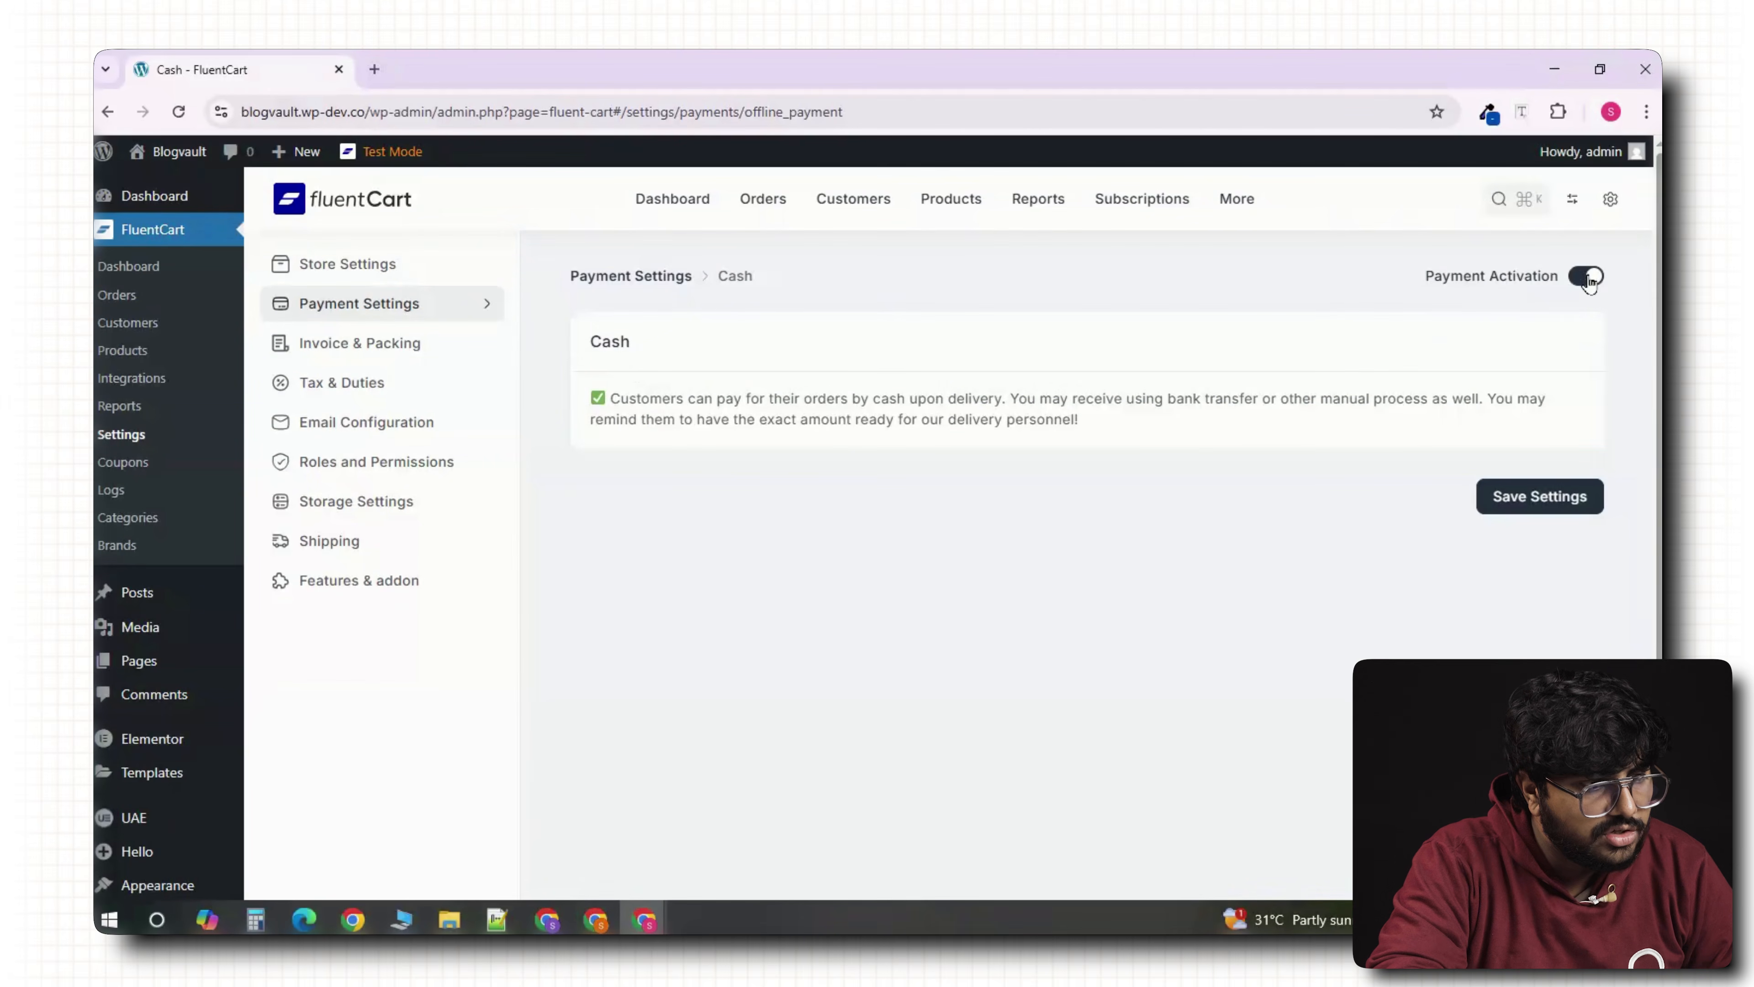
click(1534, 496)
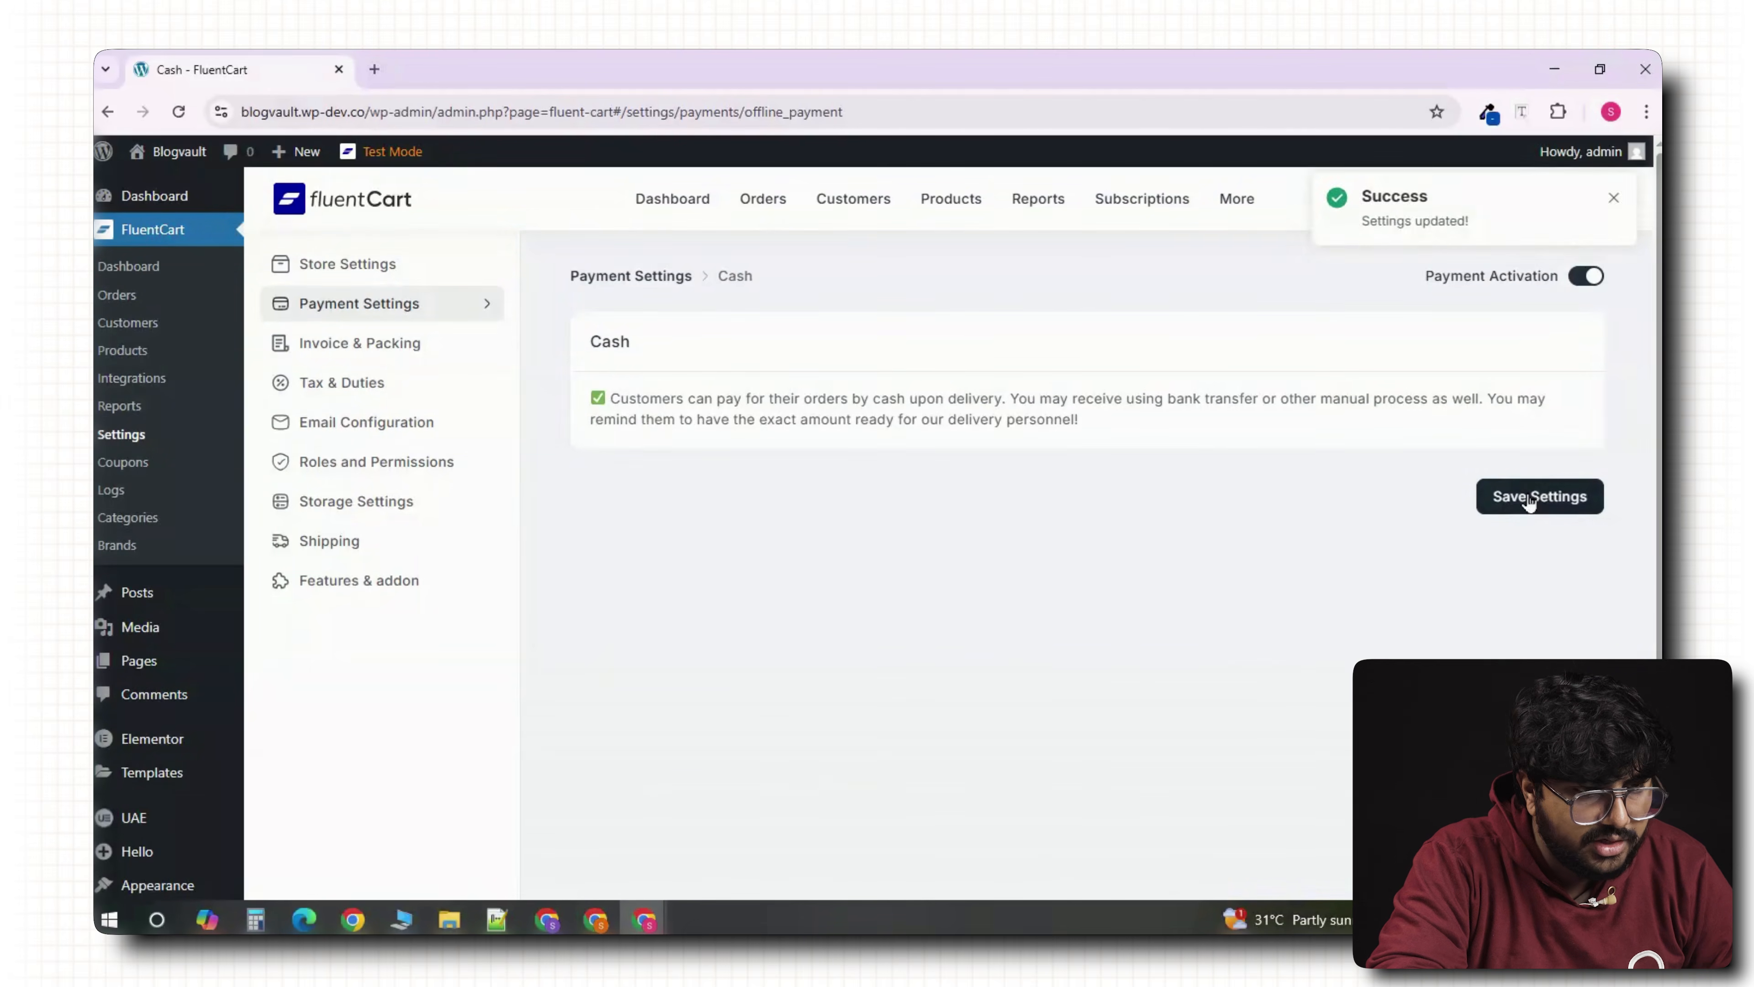
Look at the Invoice & Packing settings and open the Tax & Duties configuration.
click(359, 343)
click(411, 392)
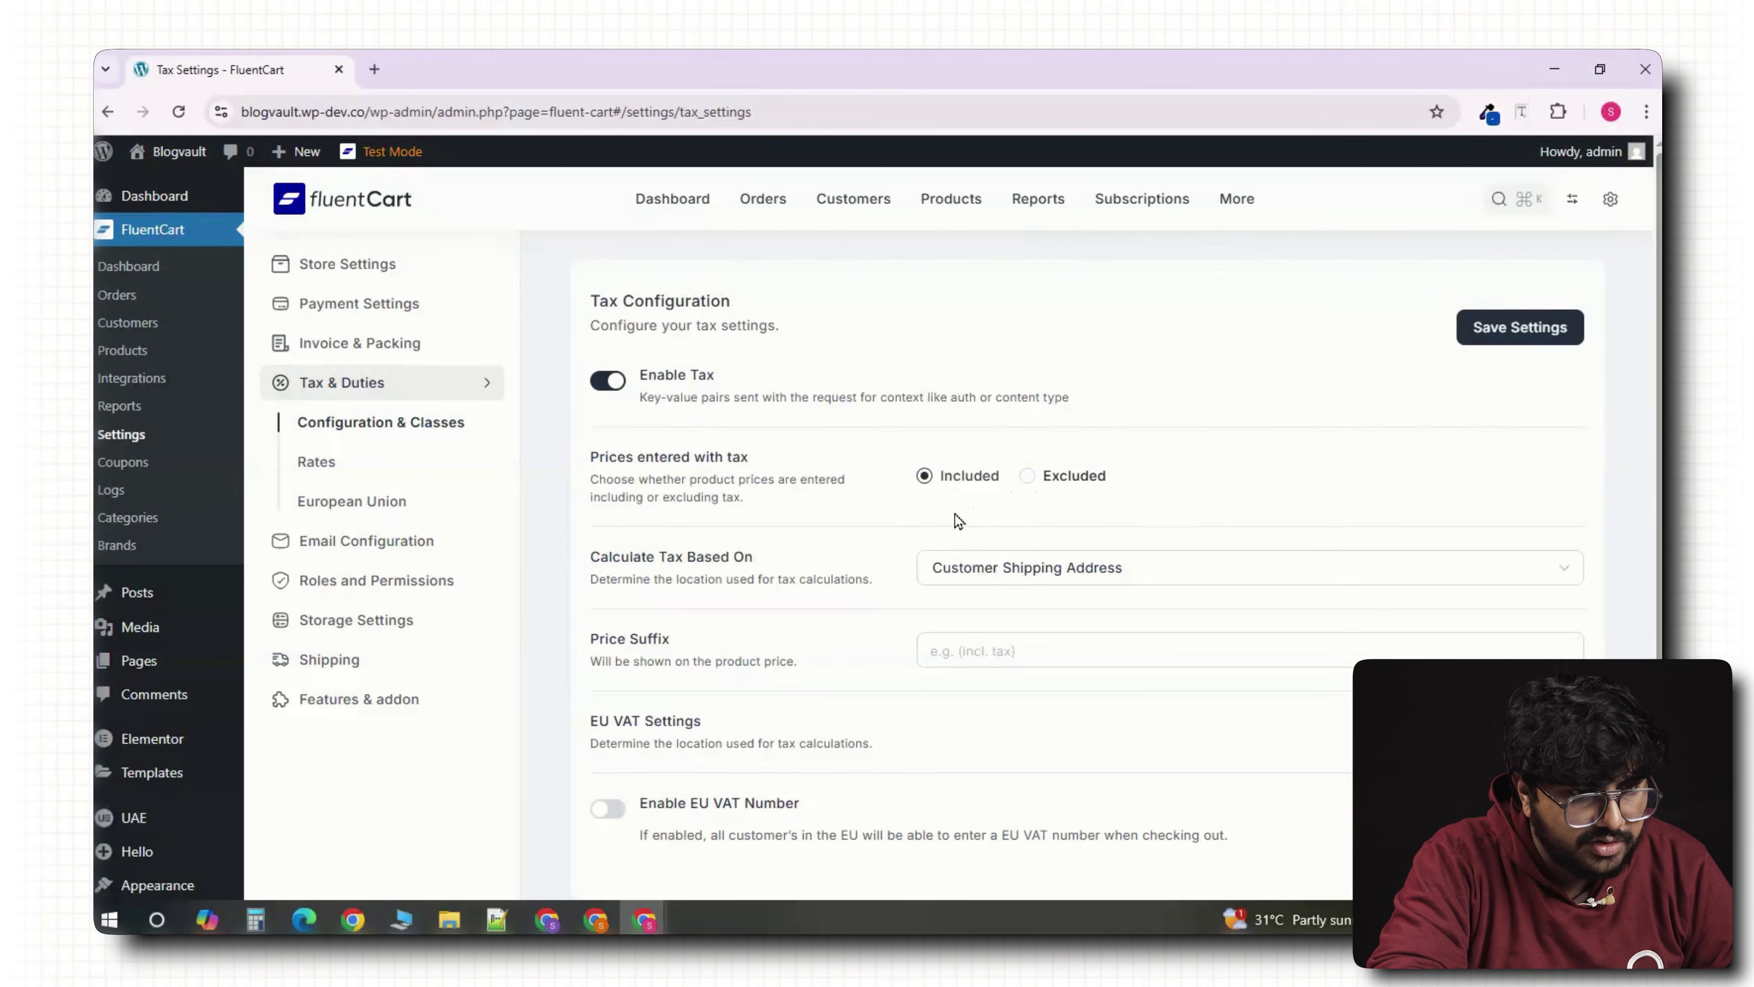
Review and save the tax configuration, and open the tax rates list.
scroll(957, 596, down, 2)
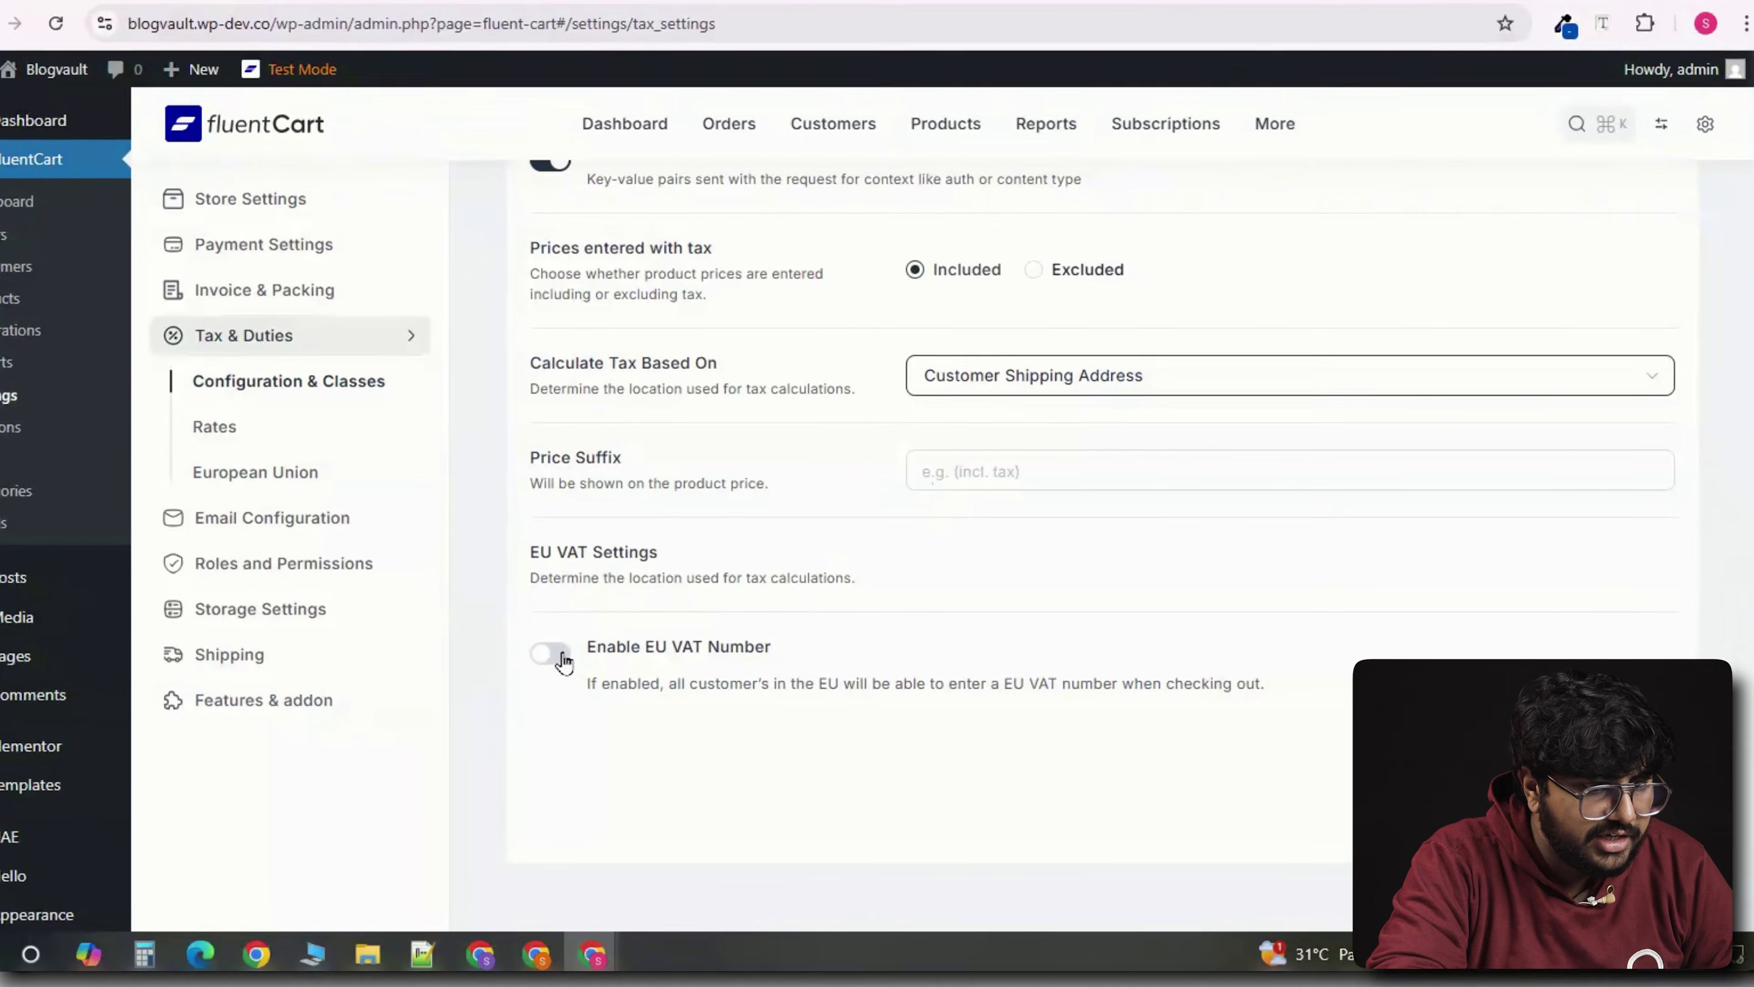
click(616, 660)
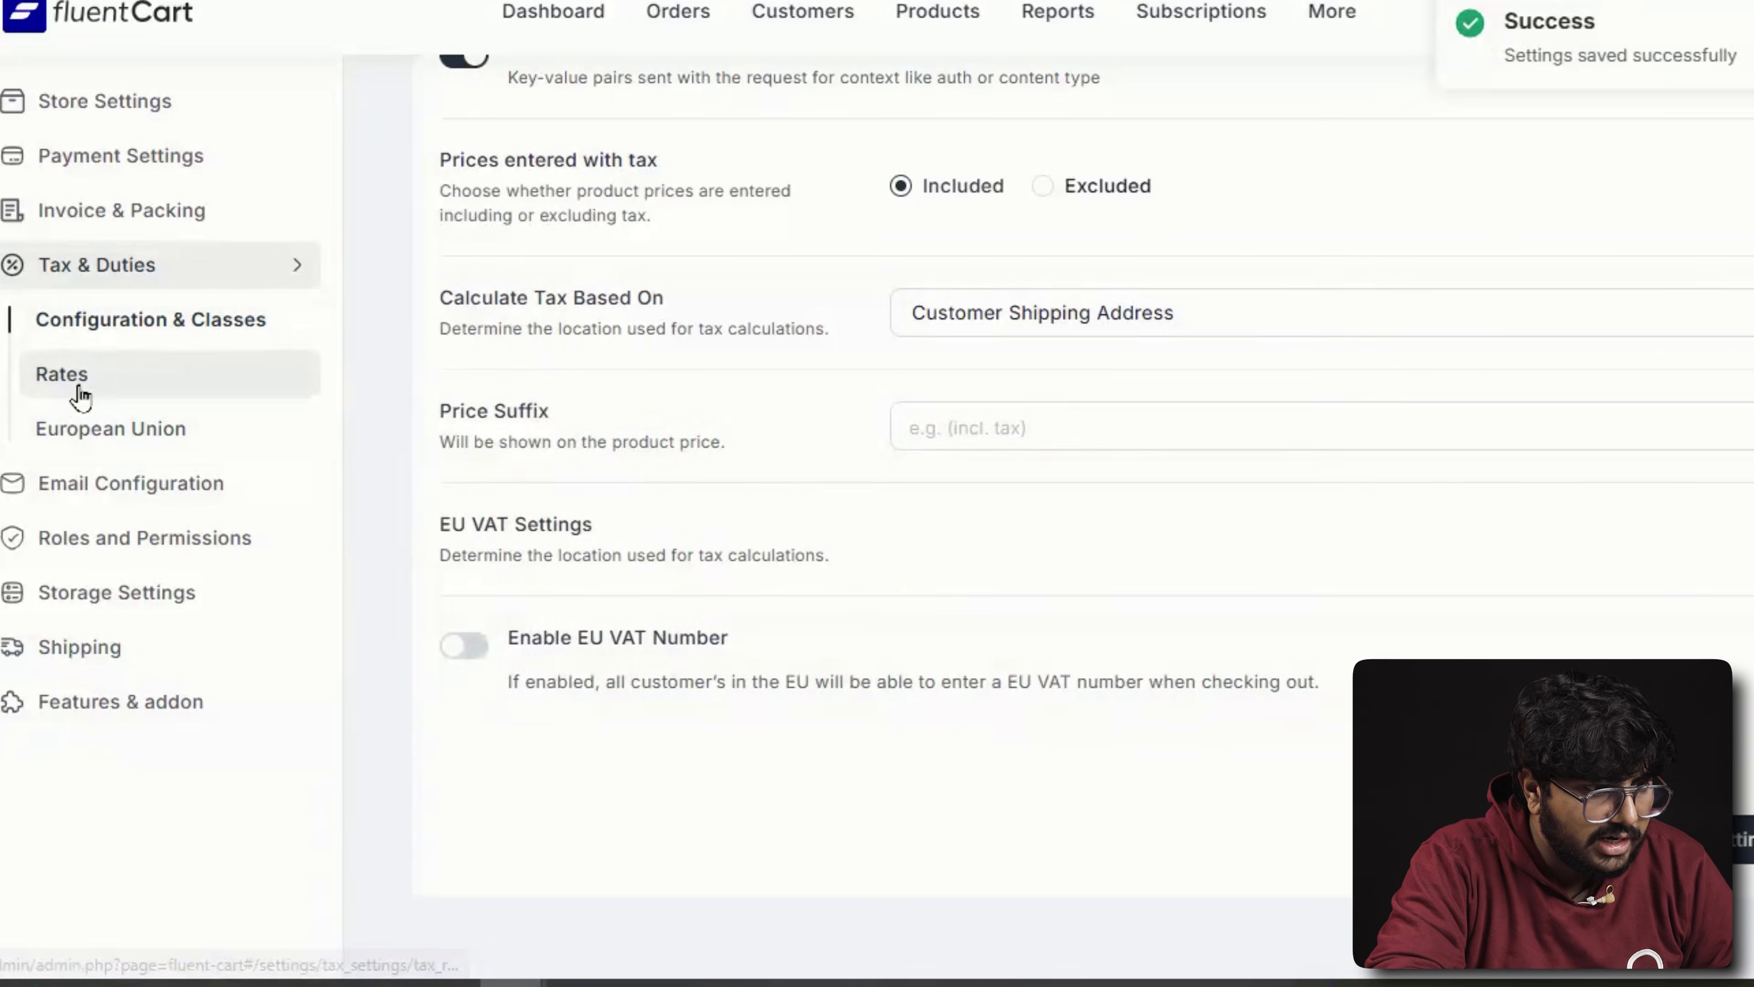
click(80, 398)
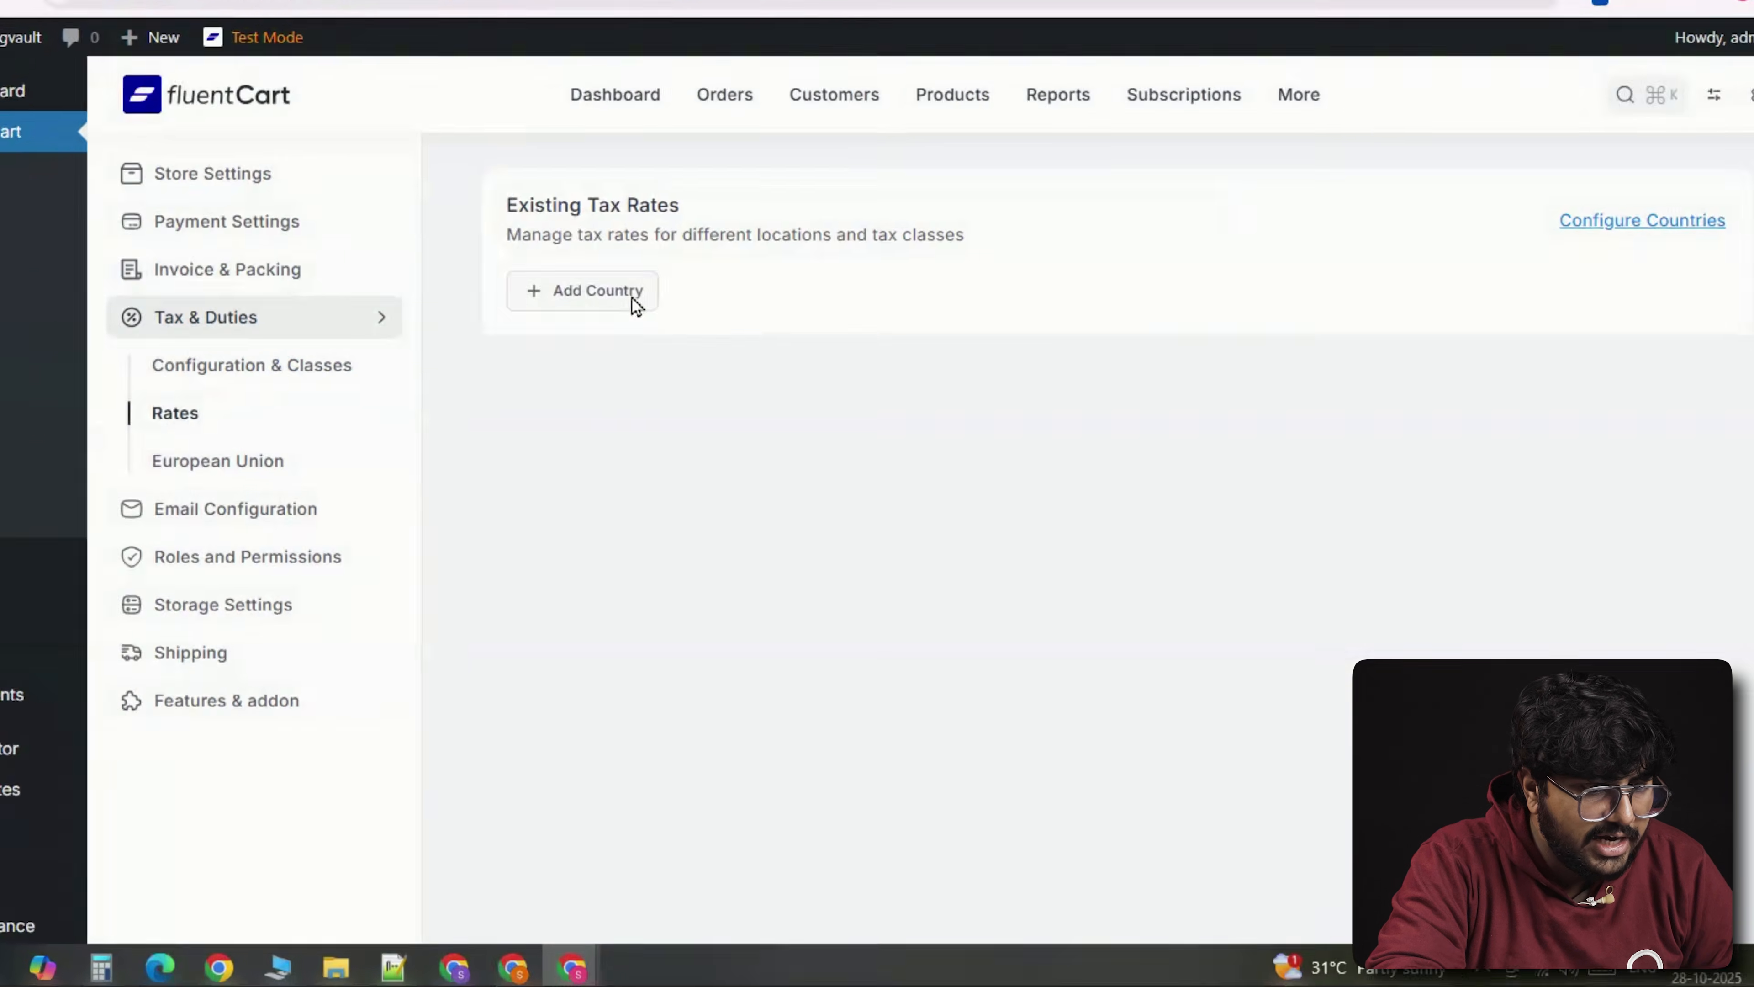
Add the United States as a tax country and look through its regional tax rates.
click(634, 297)
click(781, 559)
text(unite)
click(753, 691)
click(1104, 631)
click(1512, 423)
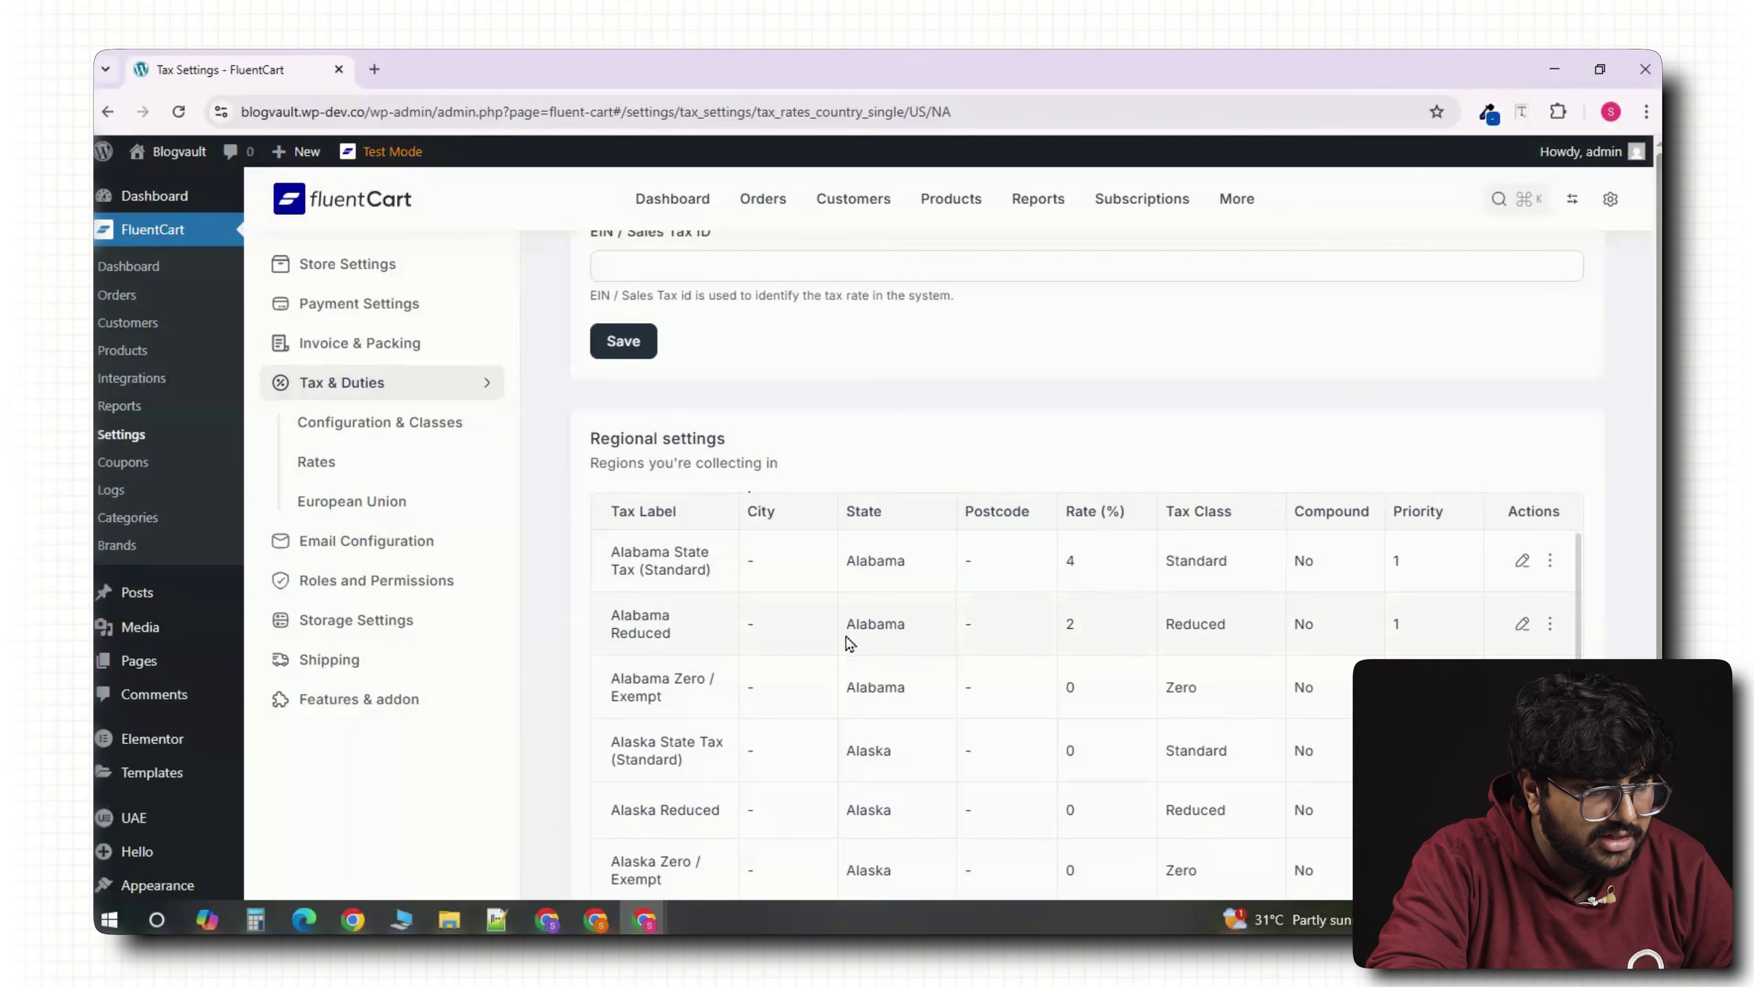
scroll(759, 608, down, 5)
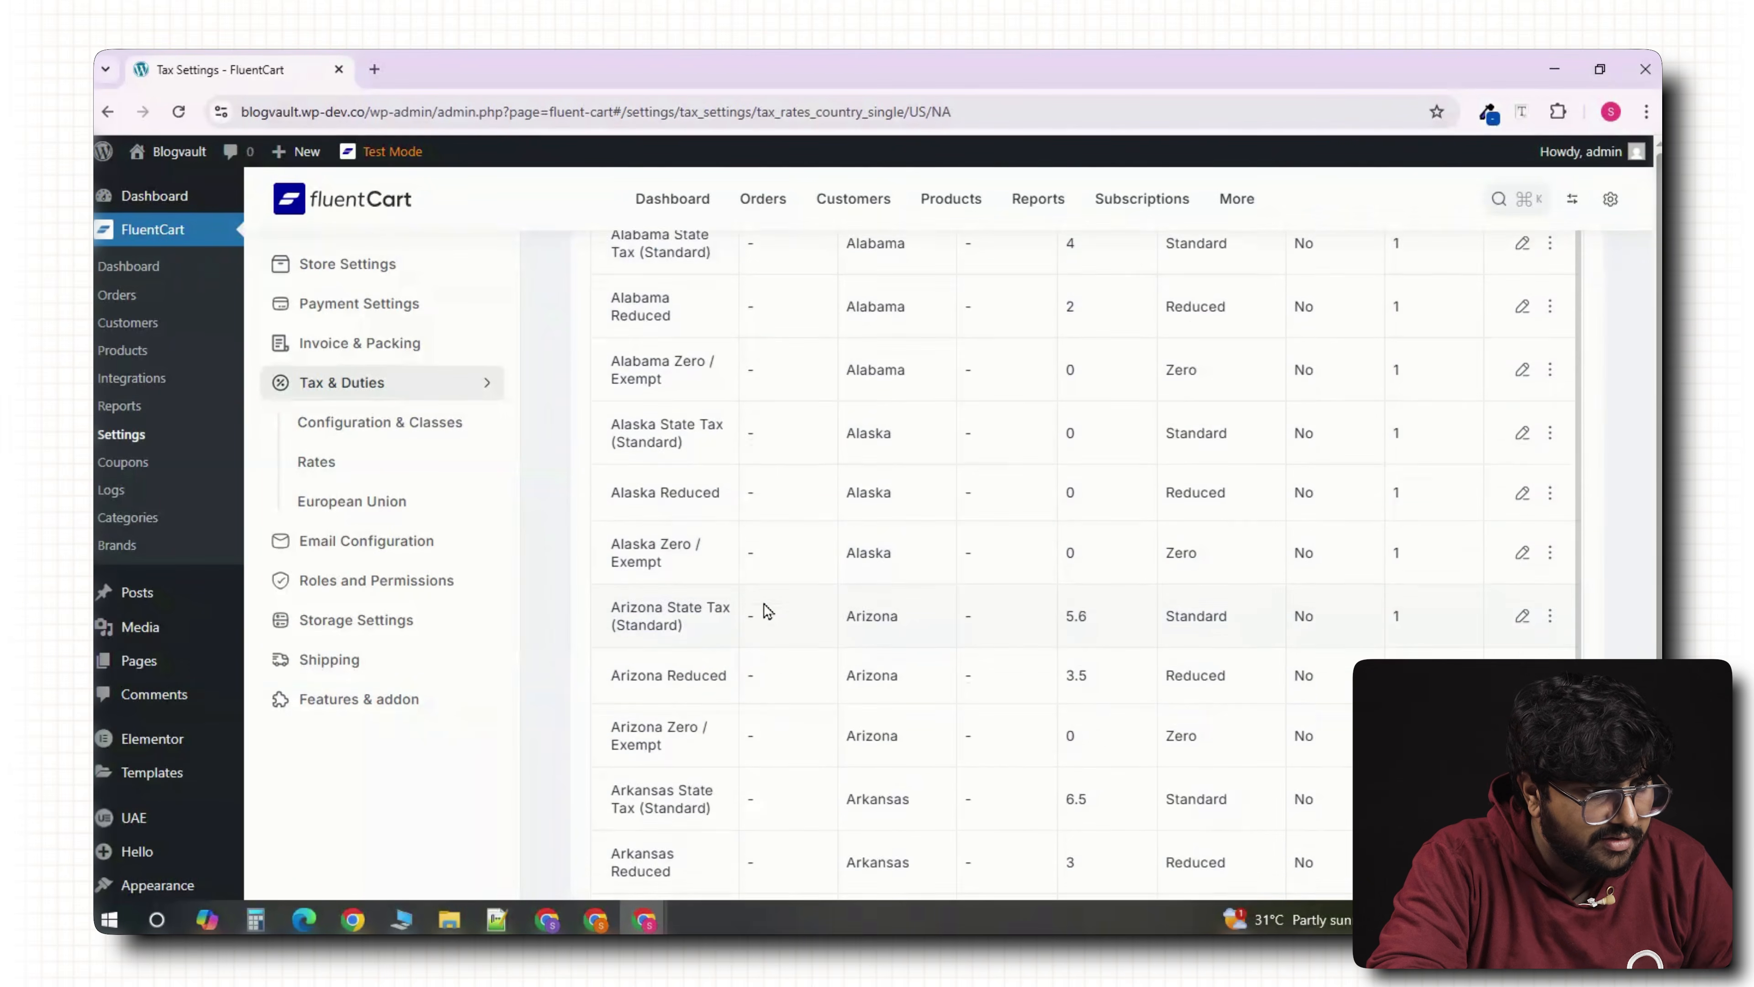
Create a shipping zone named Standard Shipping for the United States of America and save it.
click(330, 660)
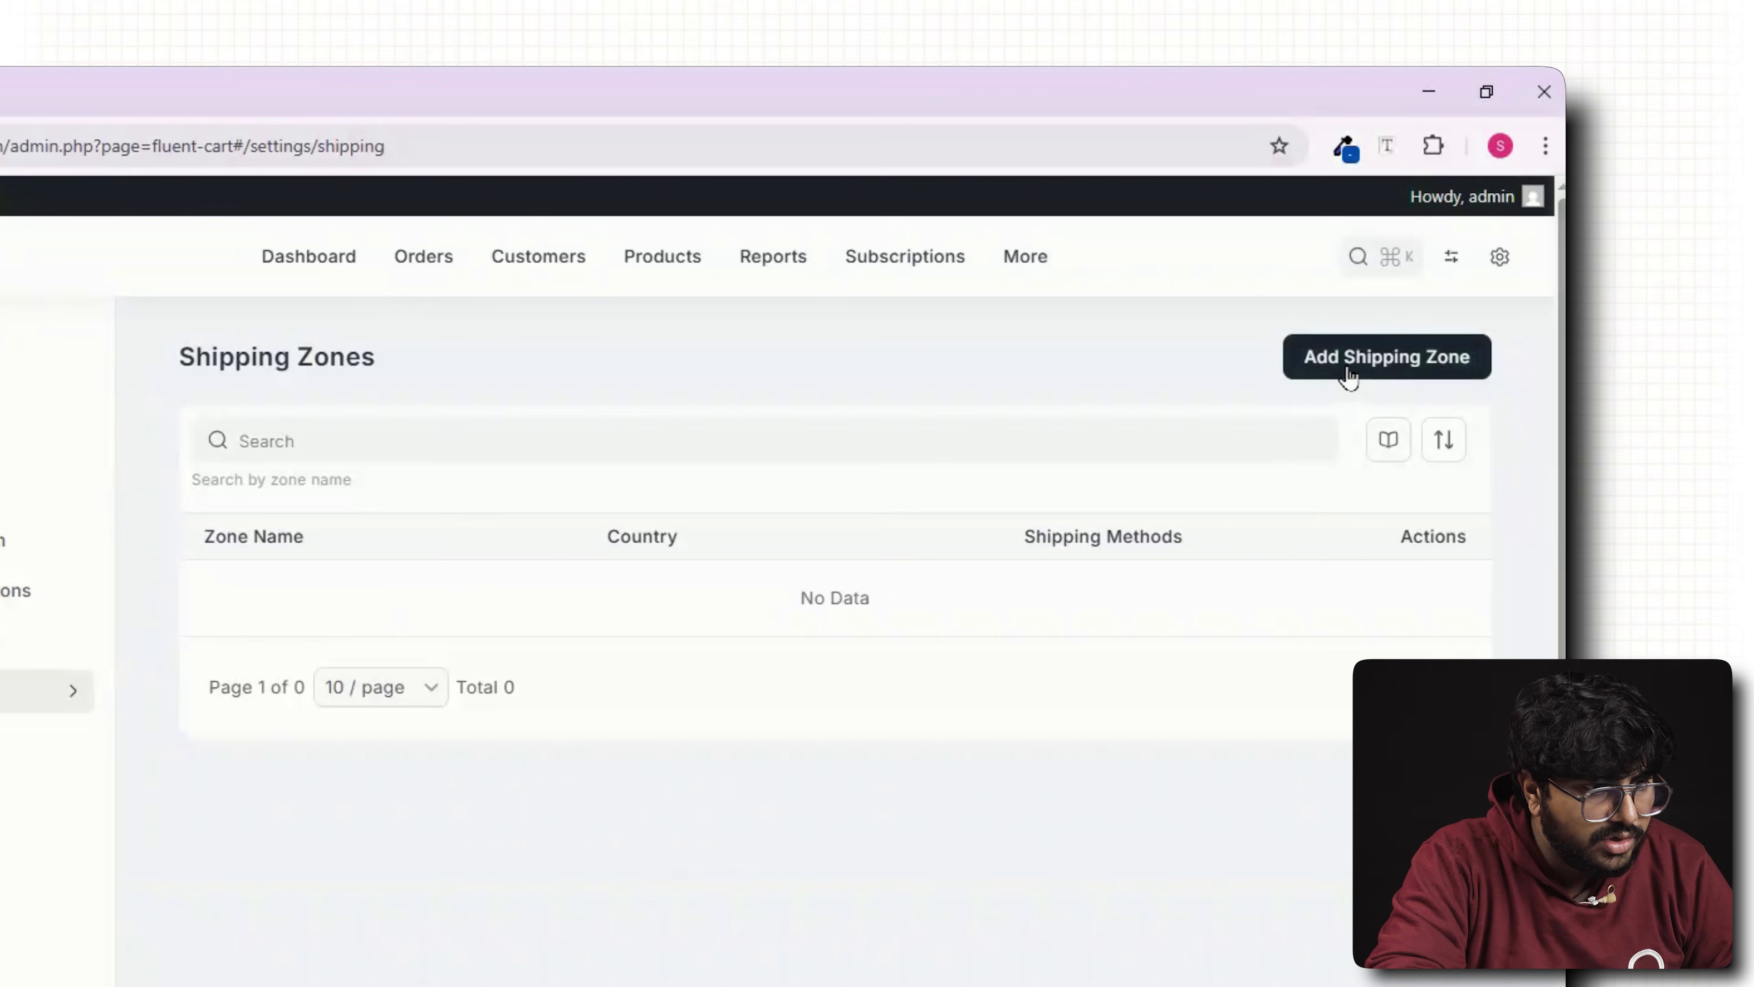
click(1348, 377)
click(493, 565)
text(Standard Shipping)
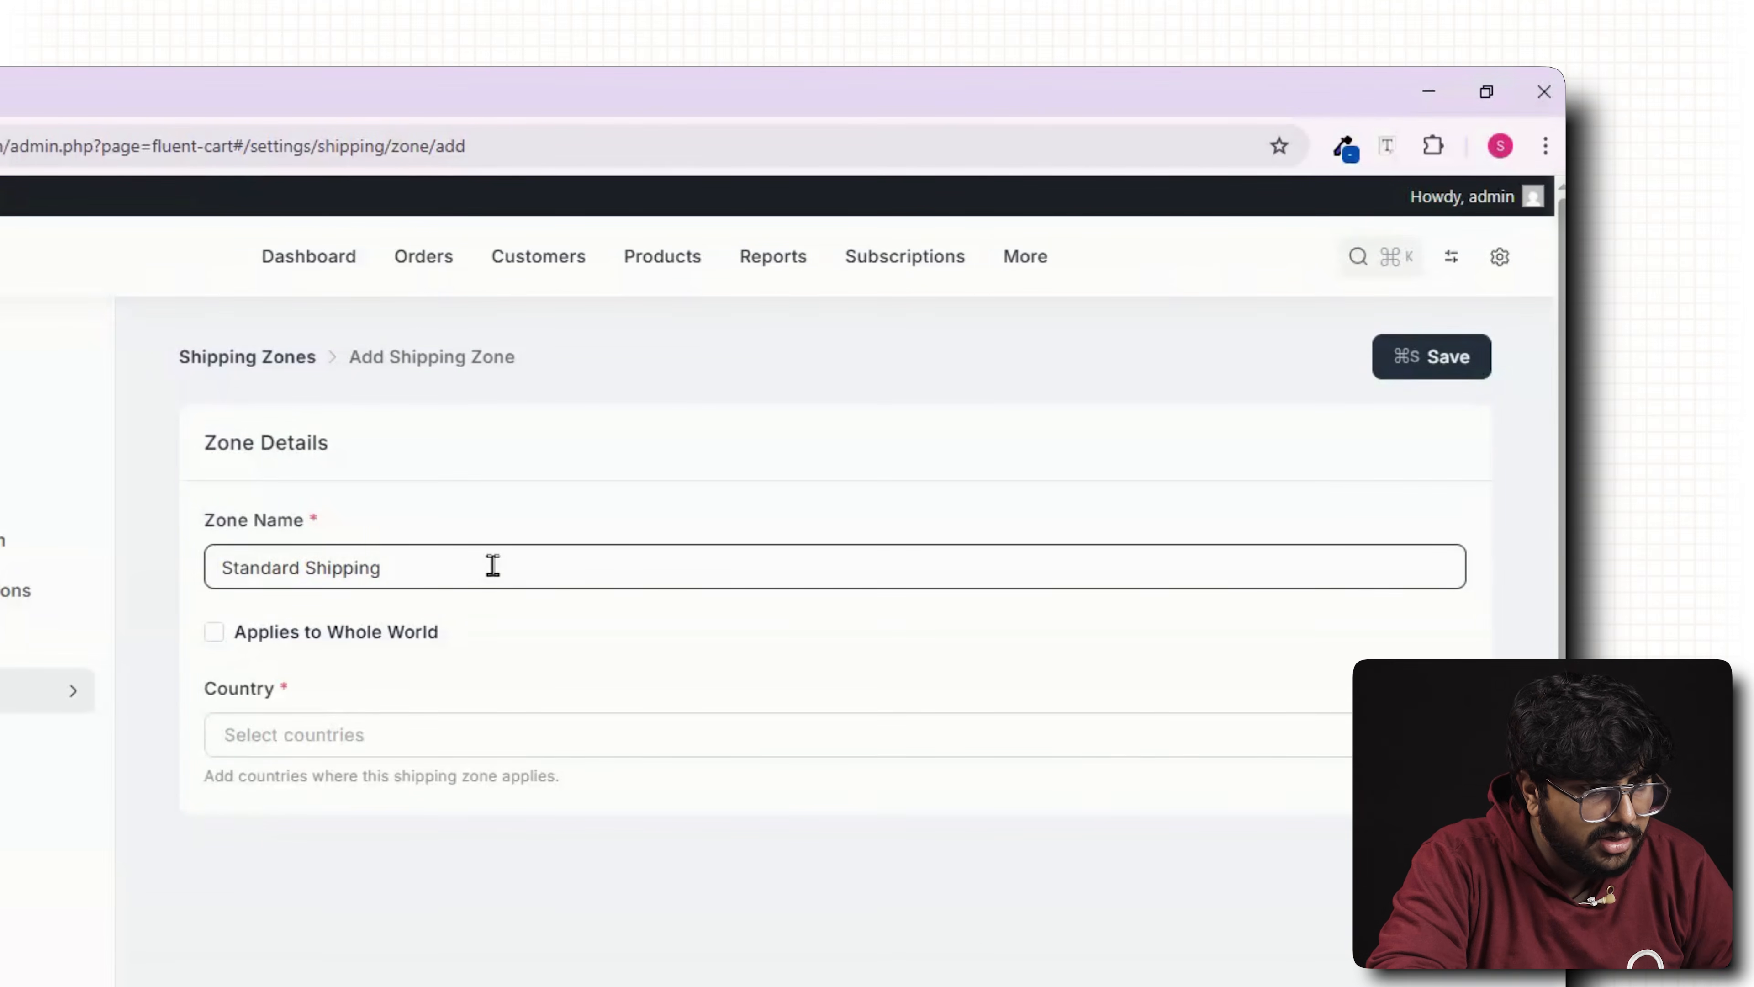
click(282, 733)
text(unite)
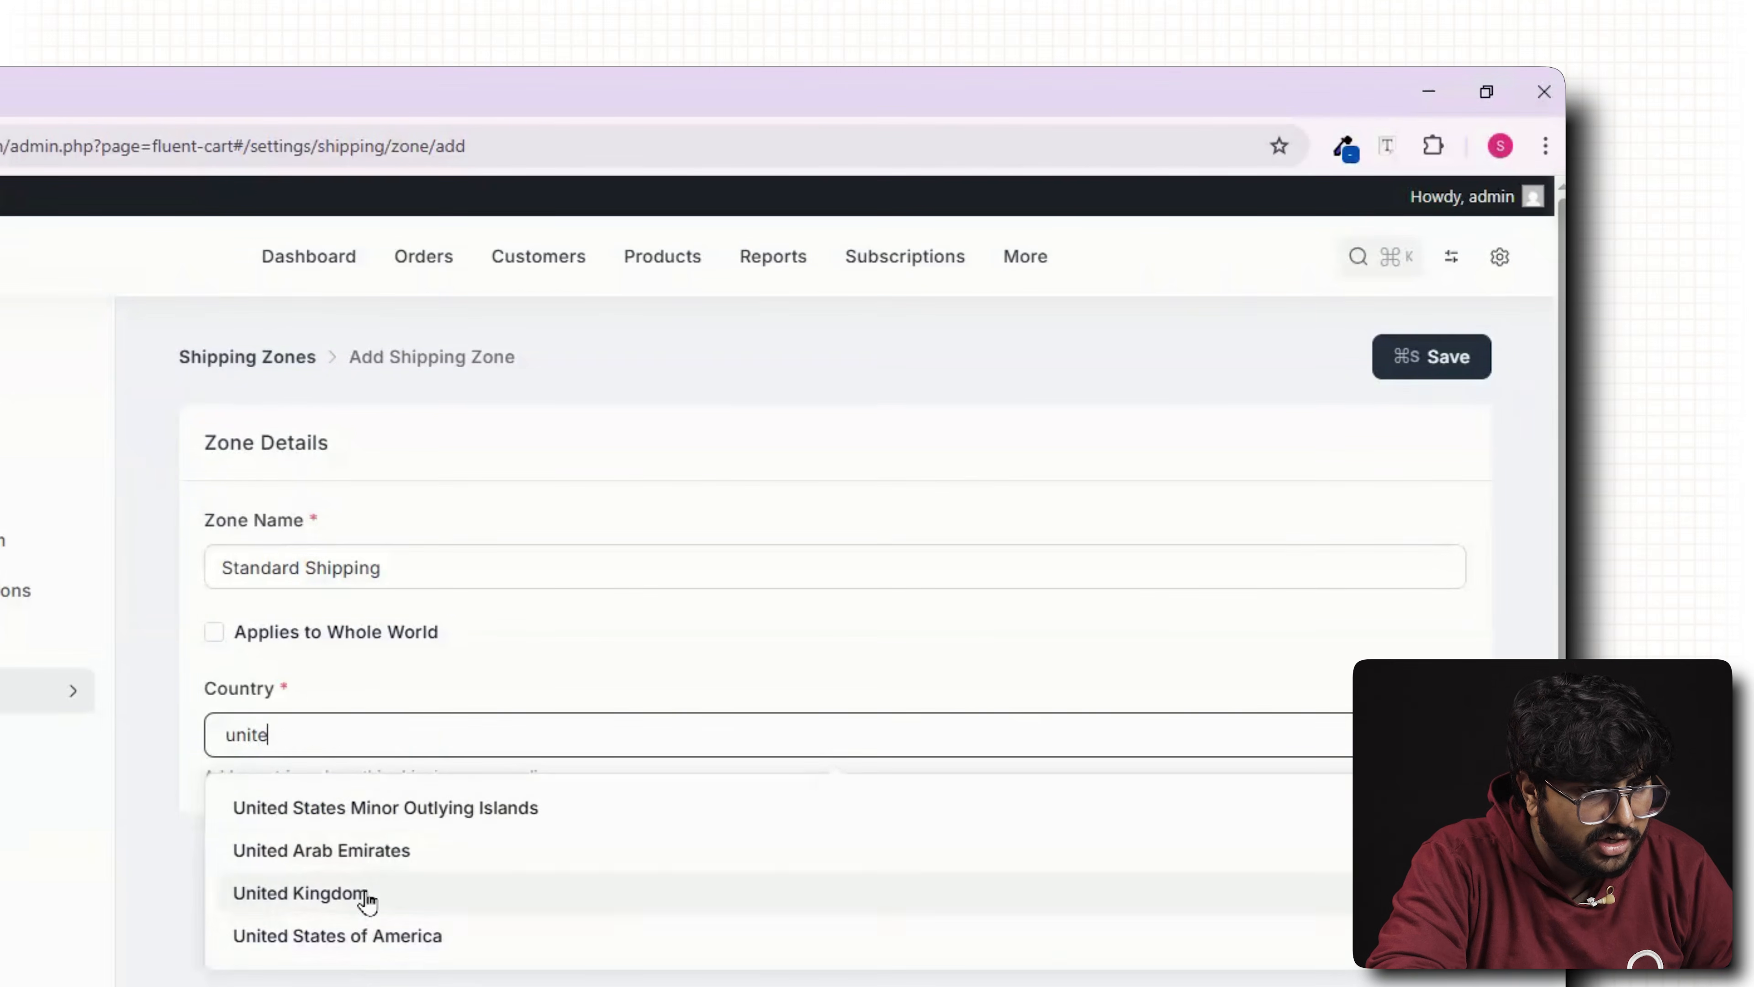
click(364, 943)
key(ctrl+s)
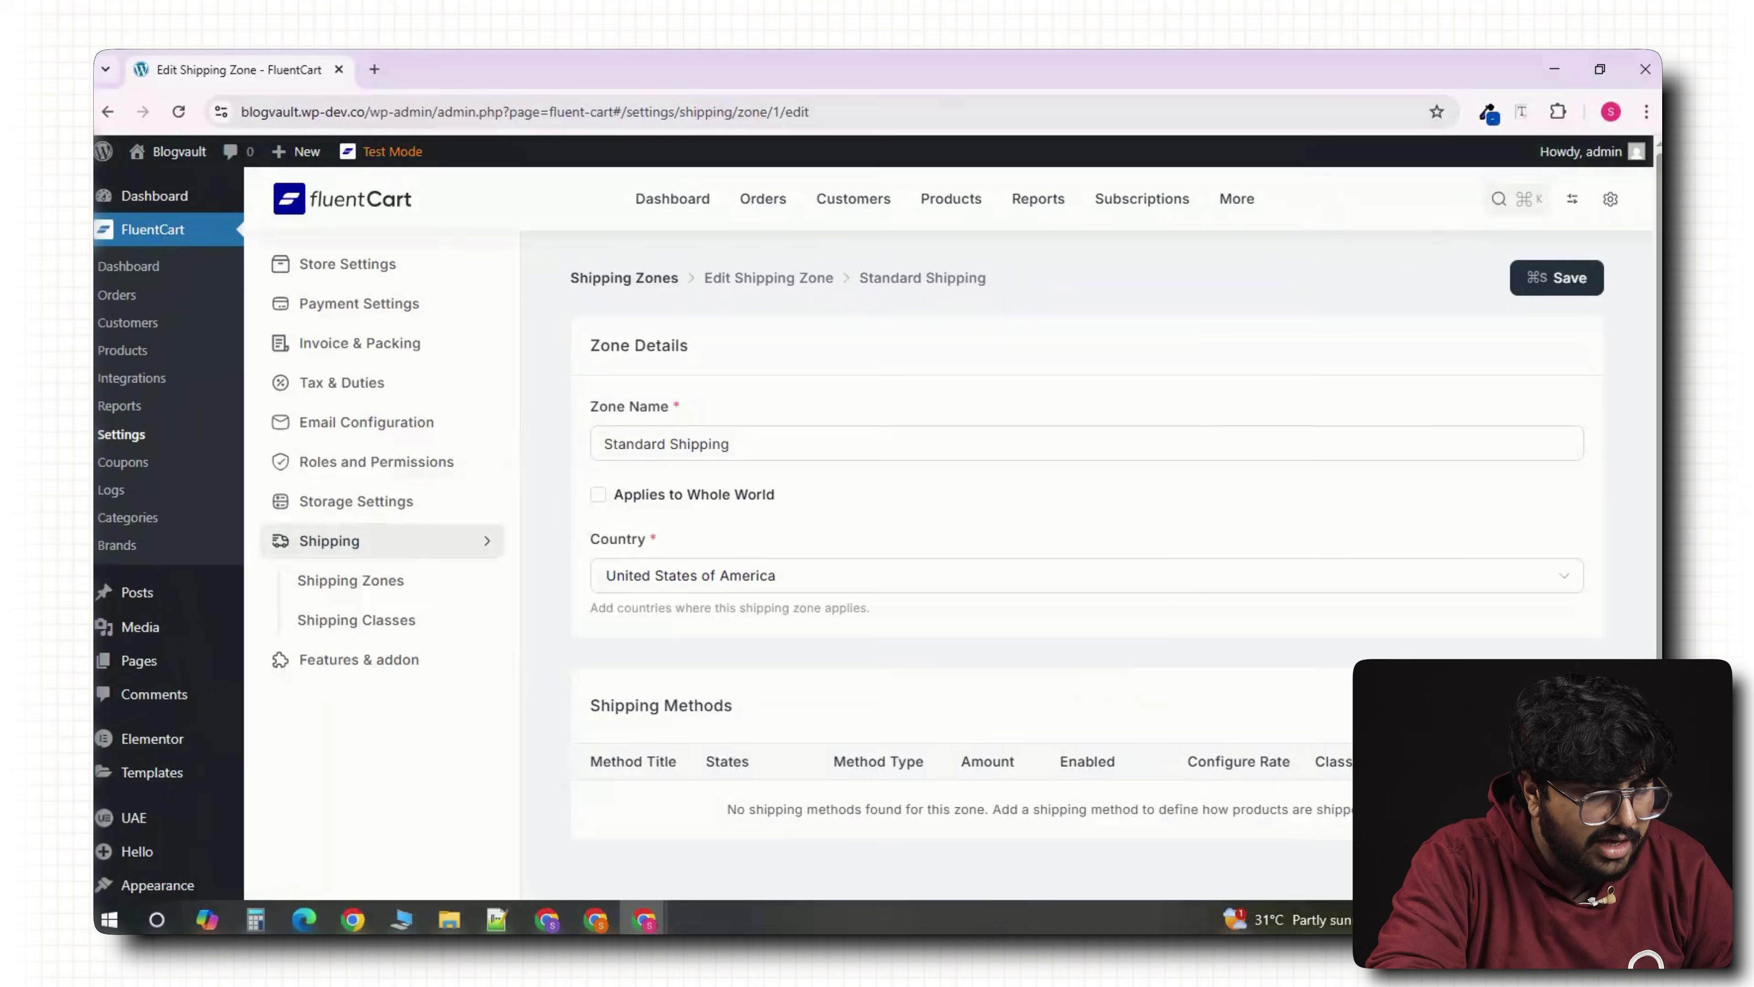
Add a shipping method to the Standard Shipping zone and open the Shipping Classes settings.
double_click(1512, 530)
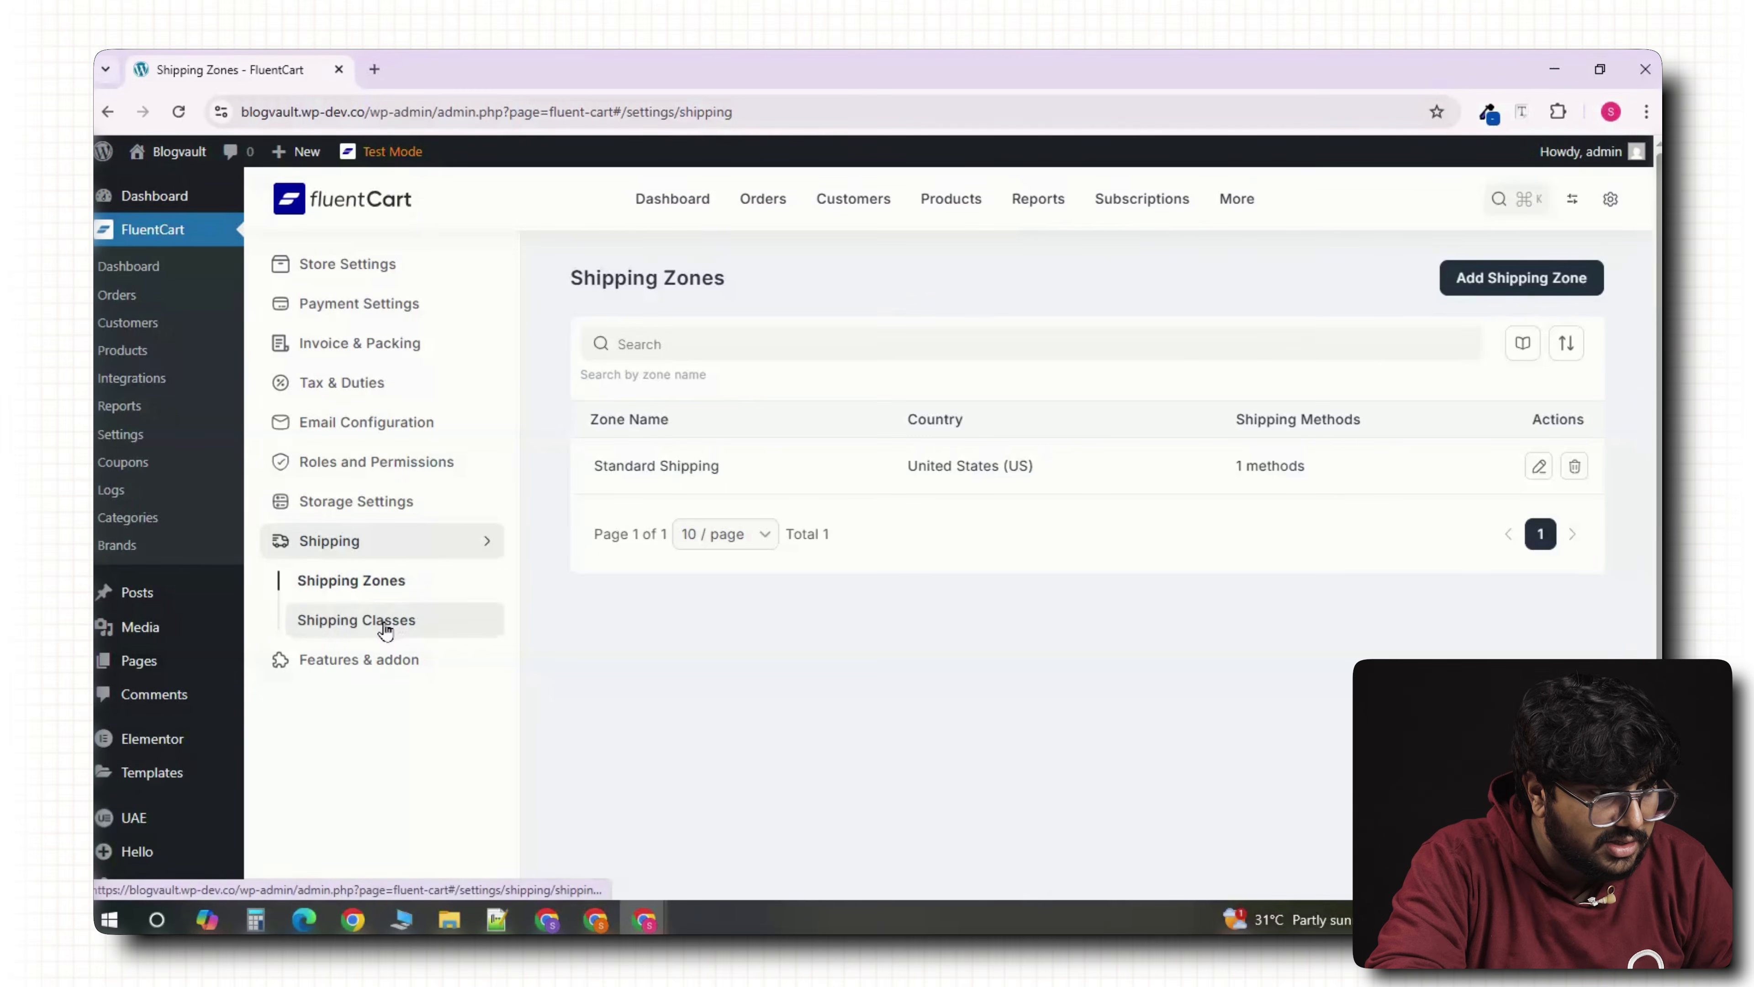
click(371, 626)
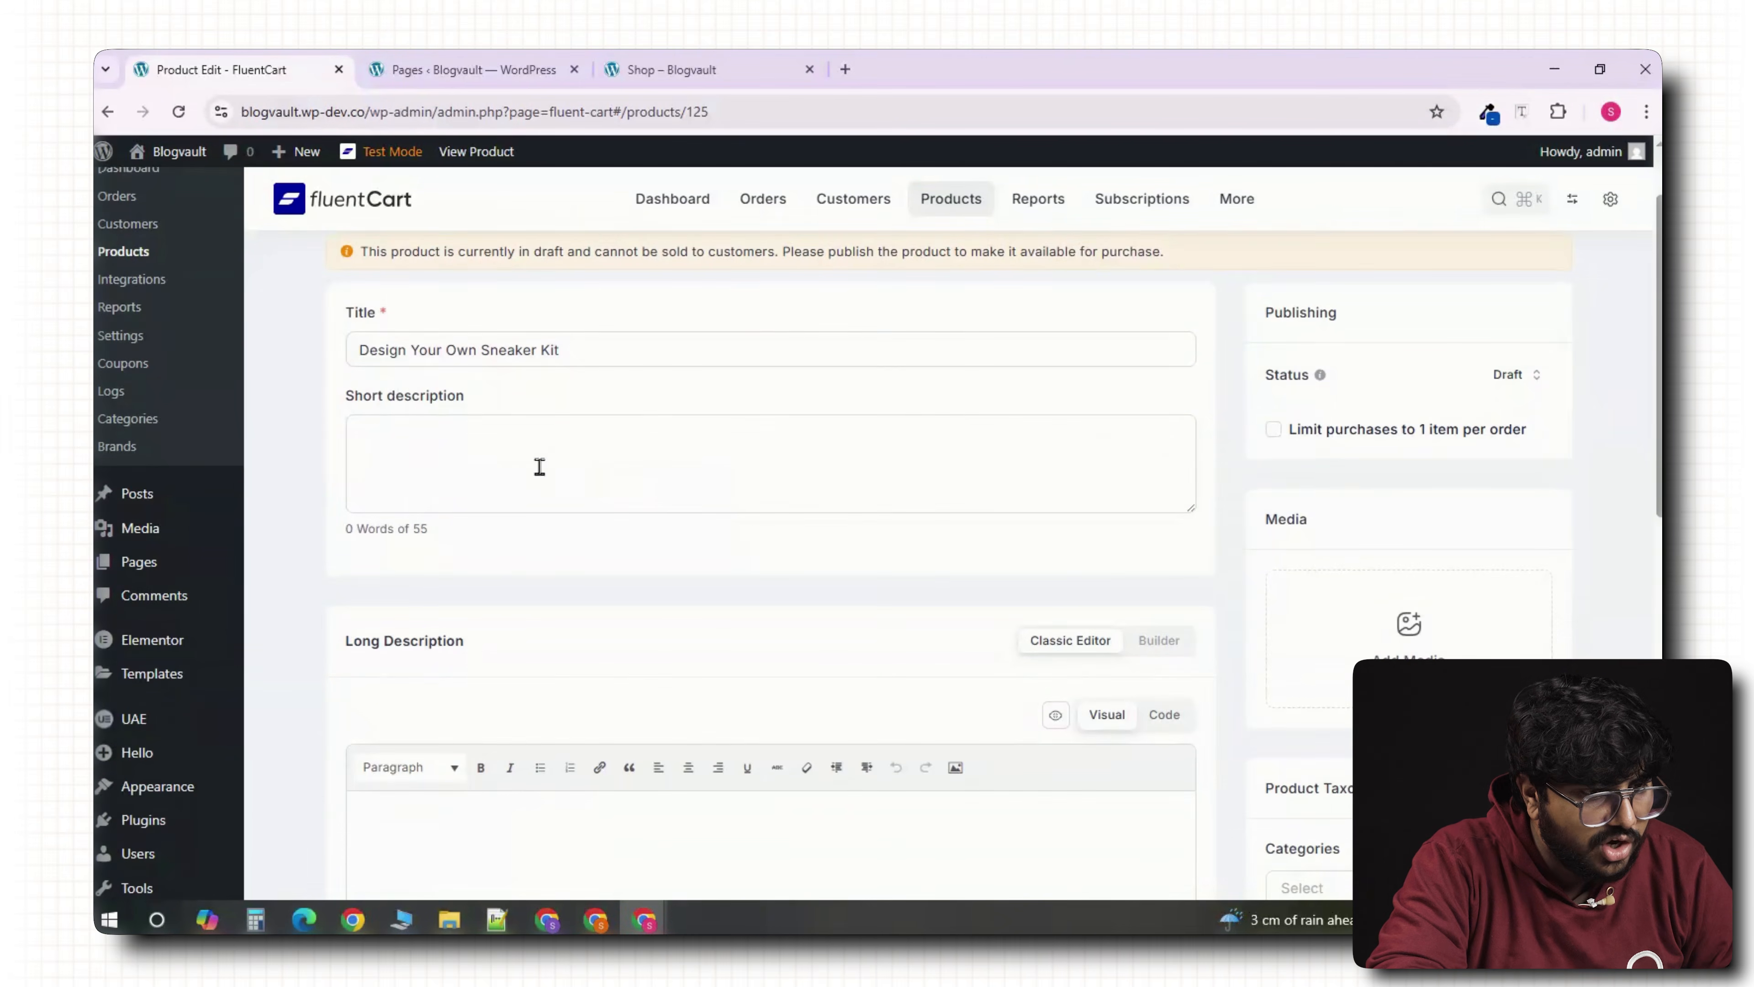
Give the Design Your Own Sneaker Kit product a short description starting "Unleash your creativity!" and set its price to $29.
click(540, 467)
text(Unleash your creativity! The FleetX Design Your Own Sneaker Kit lets you design, color, and visualize your dream sneakers — no special software needed. Perfect for sneaker lovers, designers, and creative minds who want to bring their style to life.)
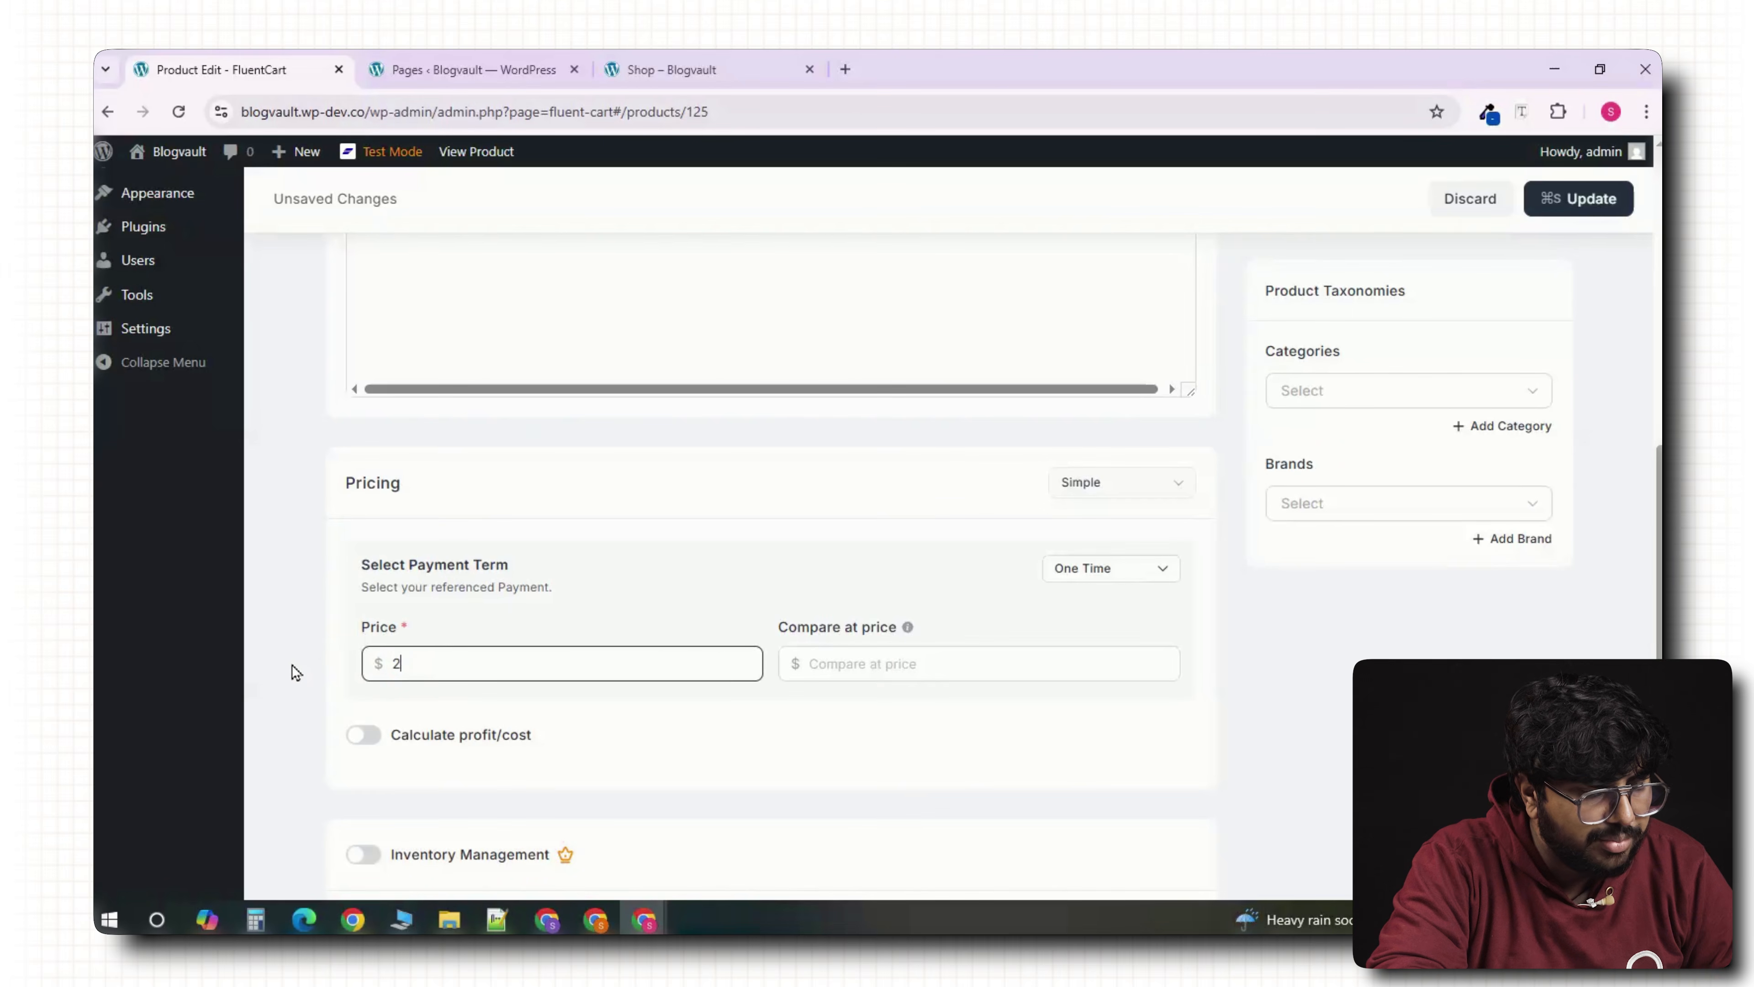
text(9)
click(294, 646)
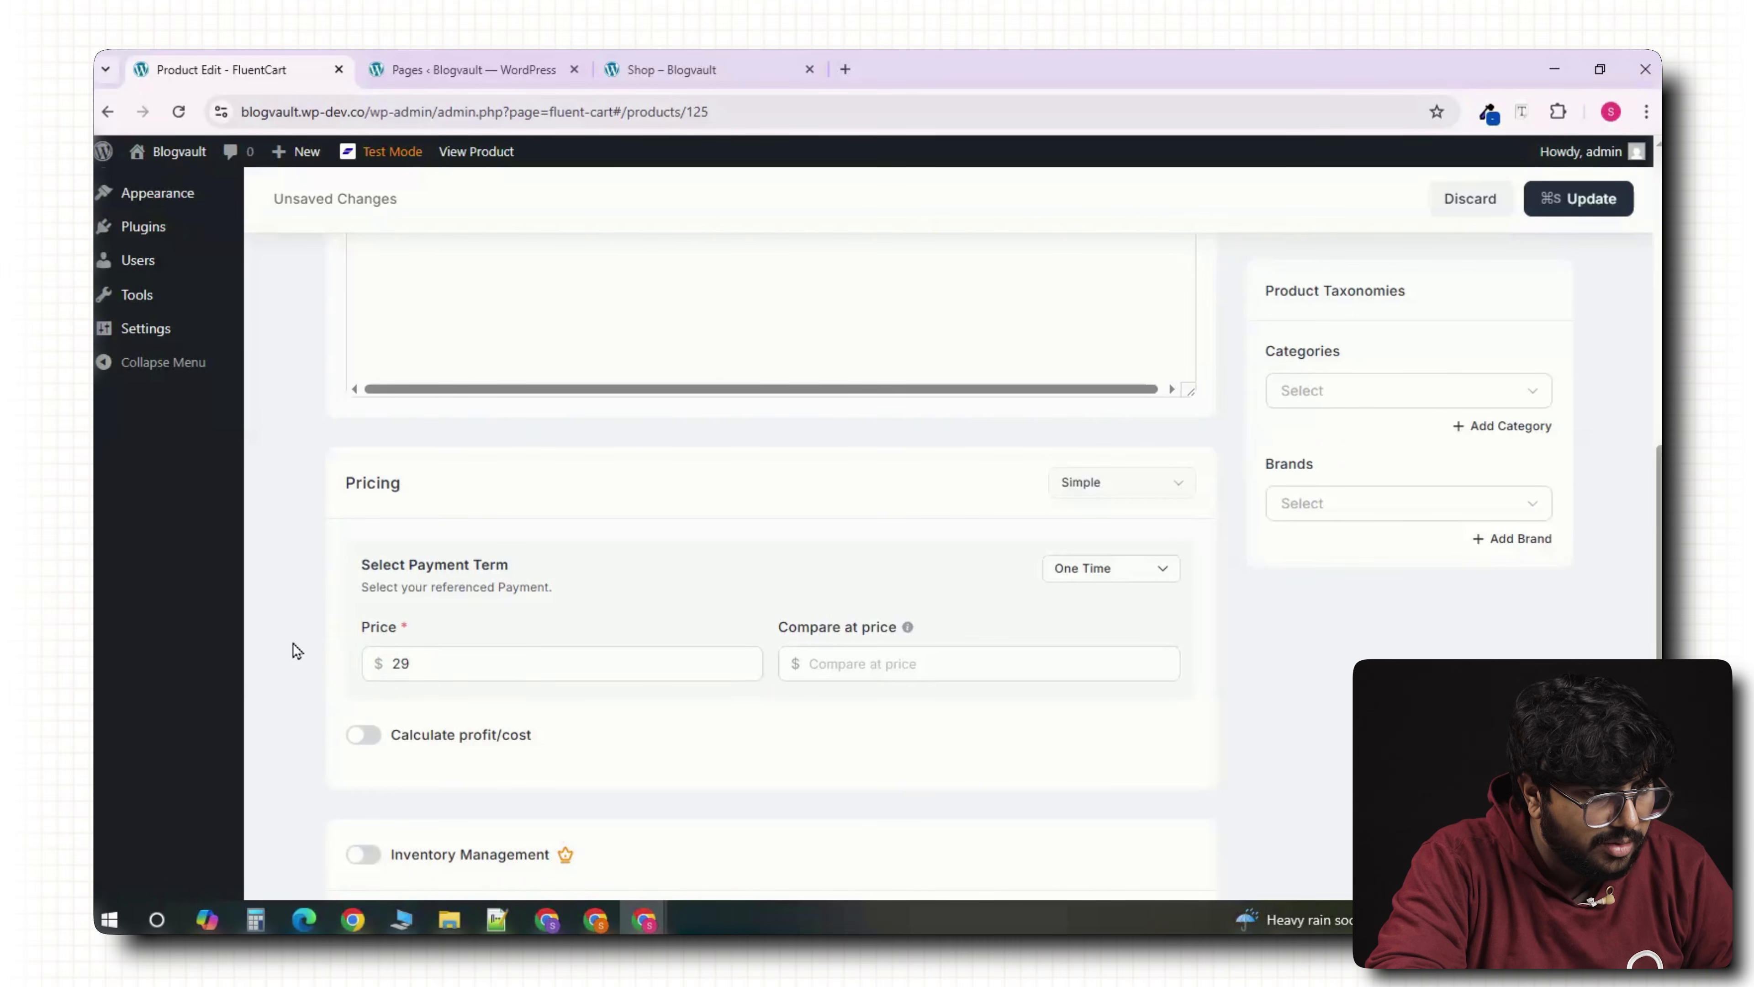
Try a Subscription payment term with a Monthly interval for the sneaker kit's pricing.
click(1112, 570)
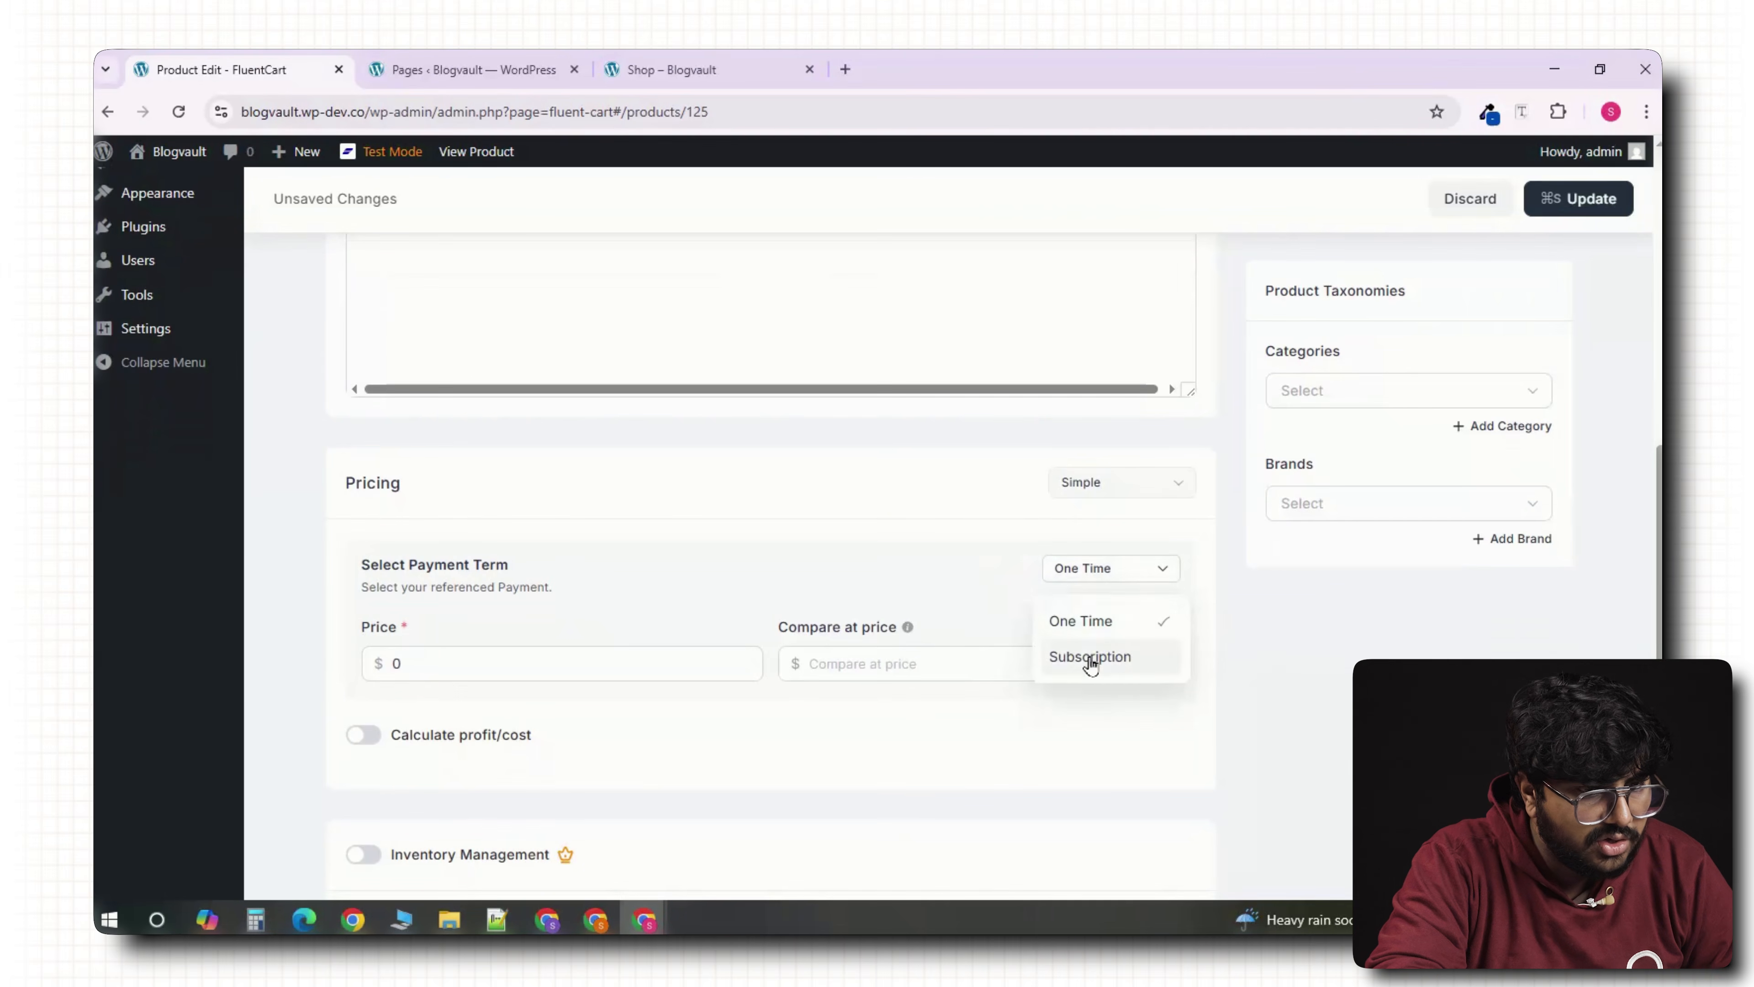
click(1115, 658)
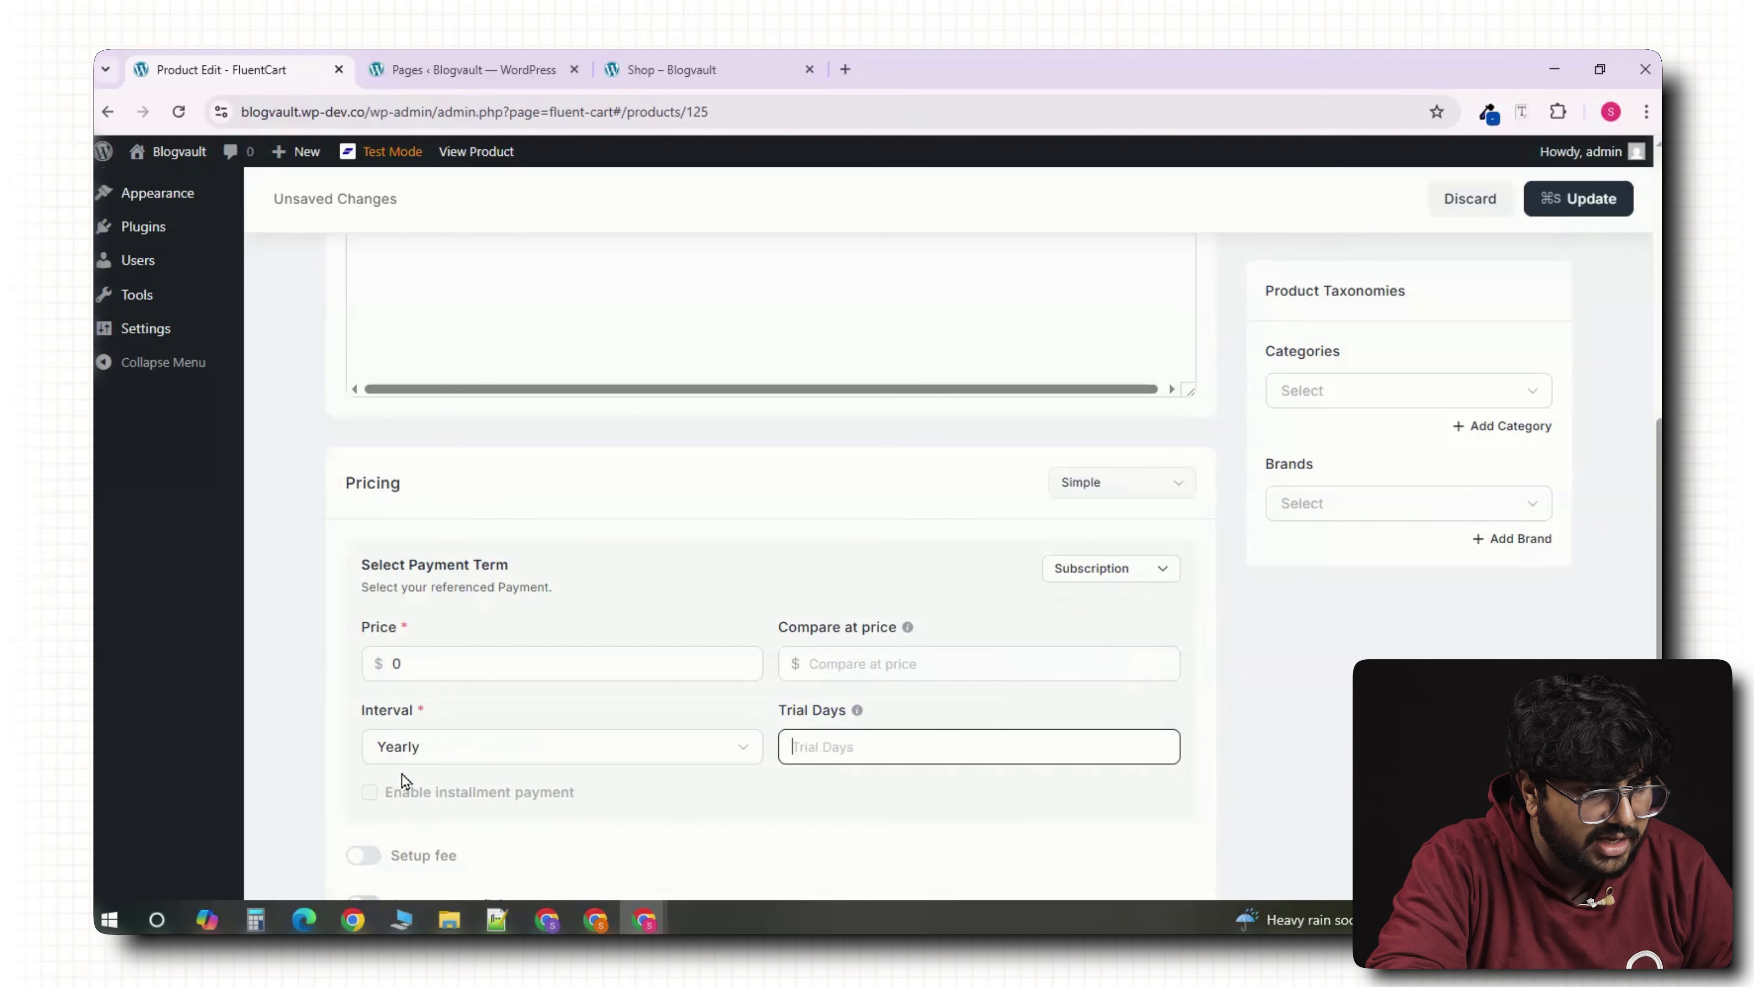
click(742, 746)
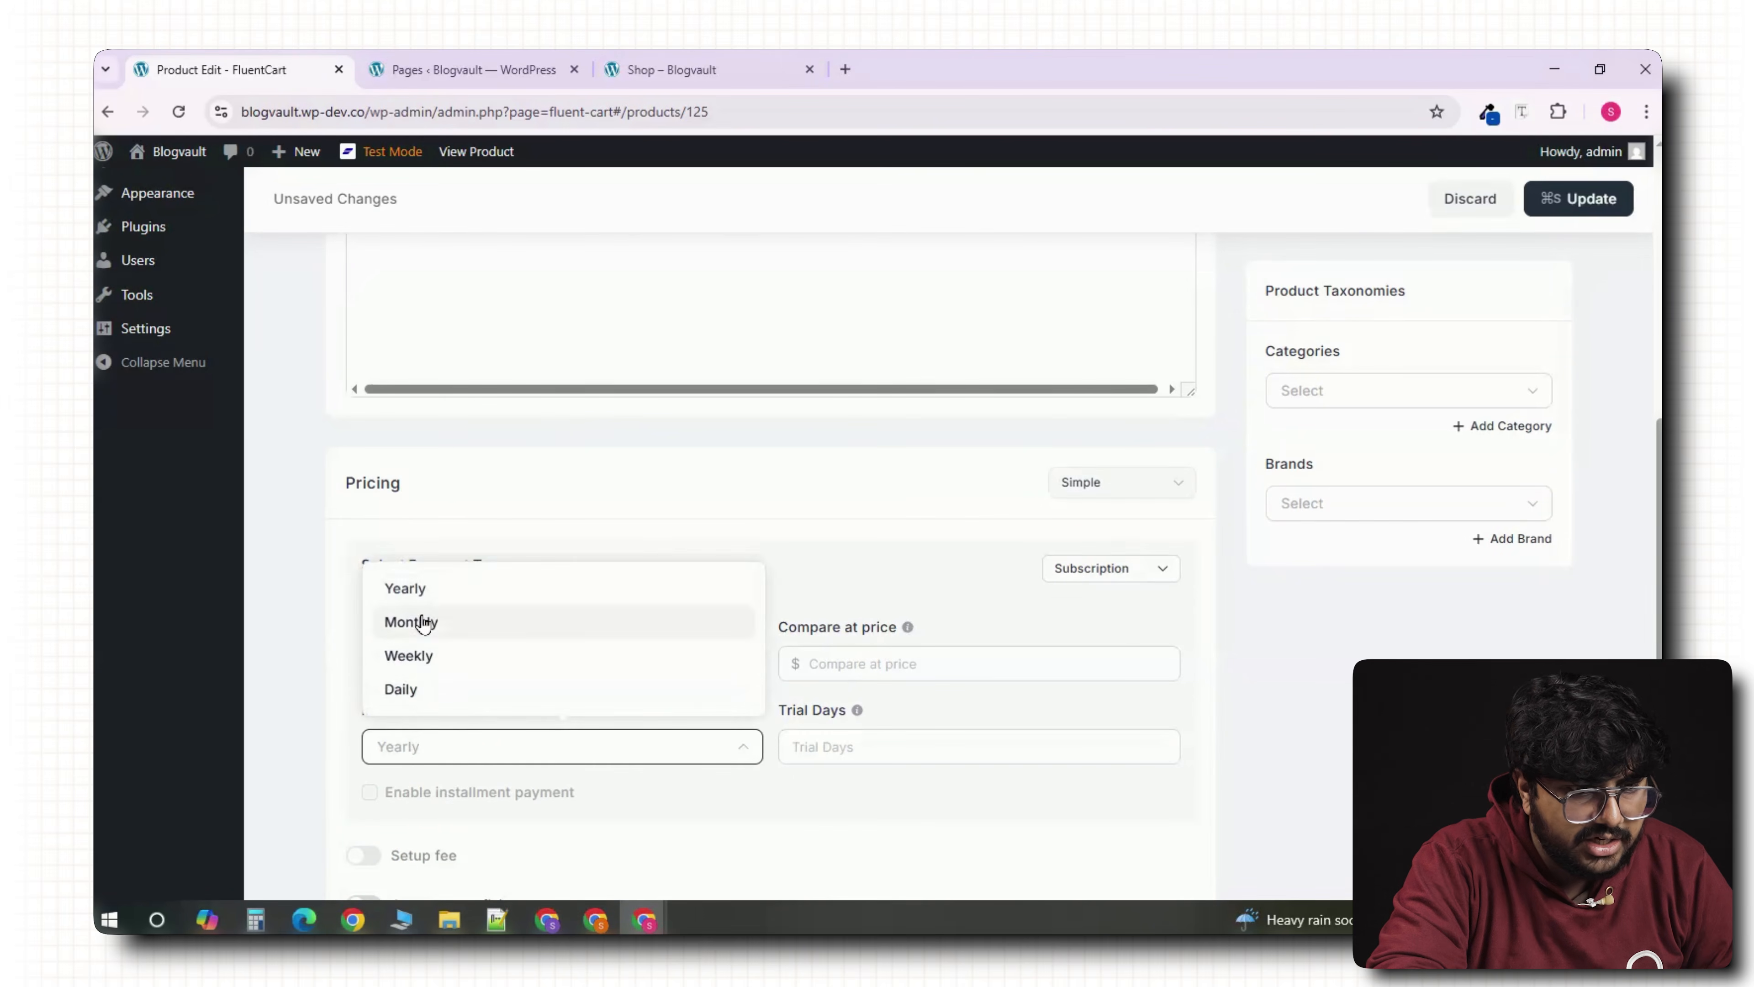
click(424, 623)
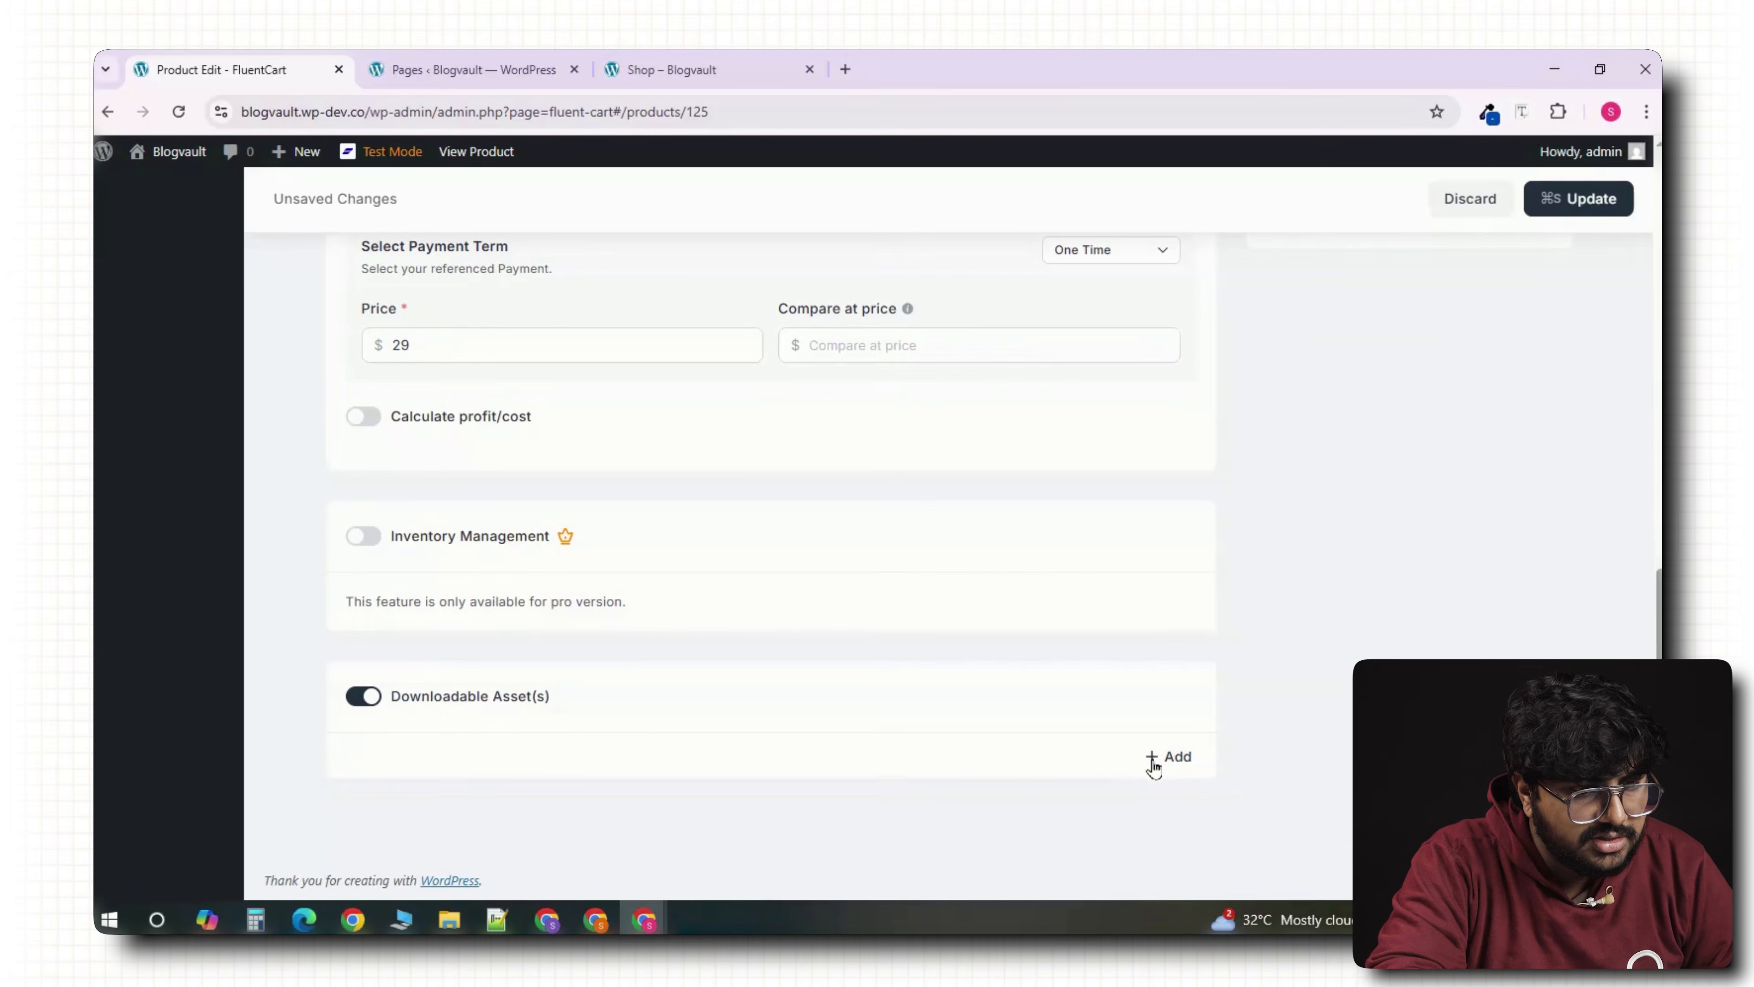
Add a file to the sneaker kit's downloadable assets.
click(1154, 763)
click(1233, 353)
drag(984, 543, 1022, 626)
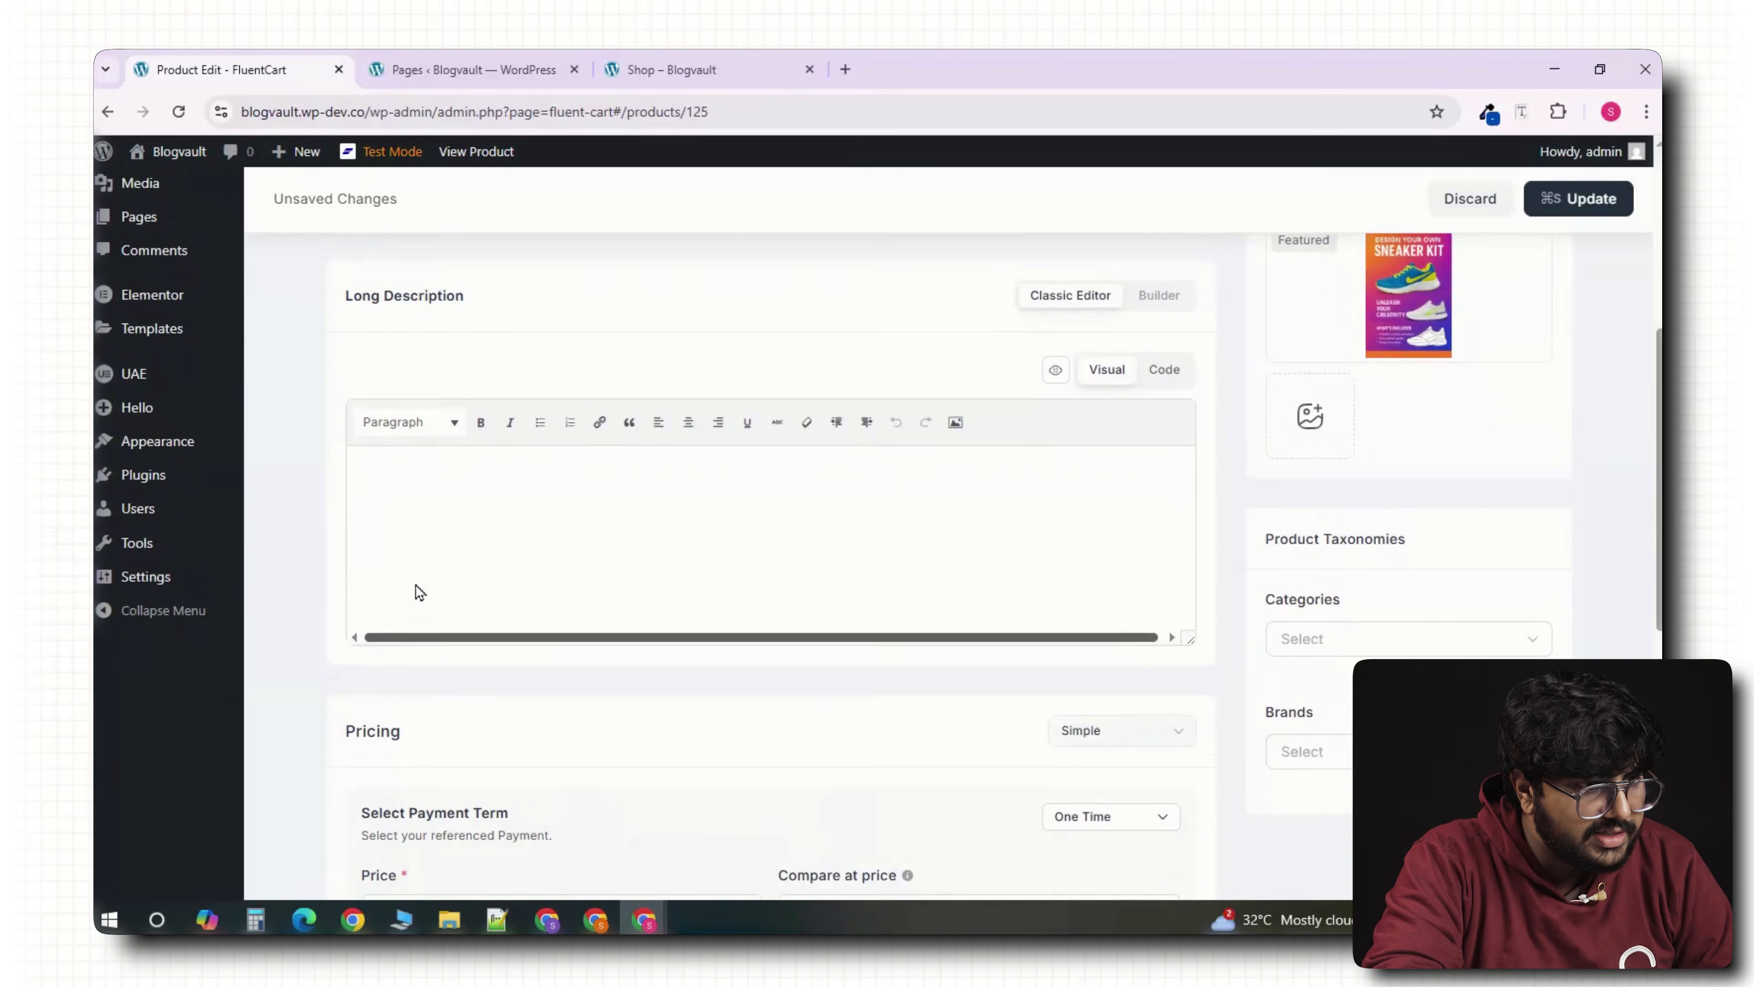
Switch the sneaker kit's long description to the Builder, insert the pattern with the white wavy-line image, and publish the product.
scroll(372, 580, up, 1)
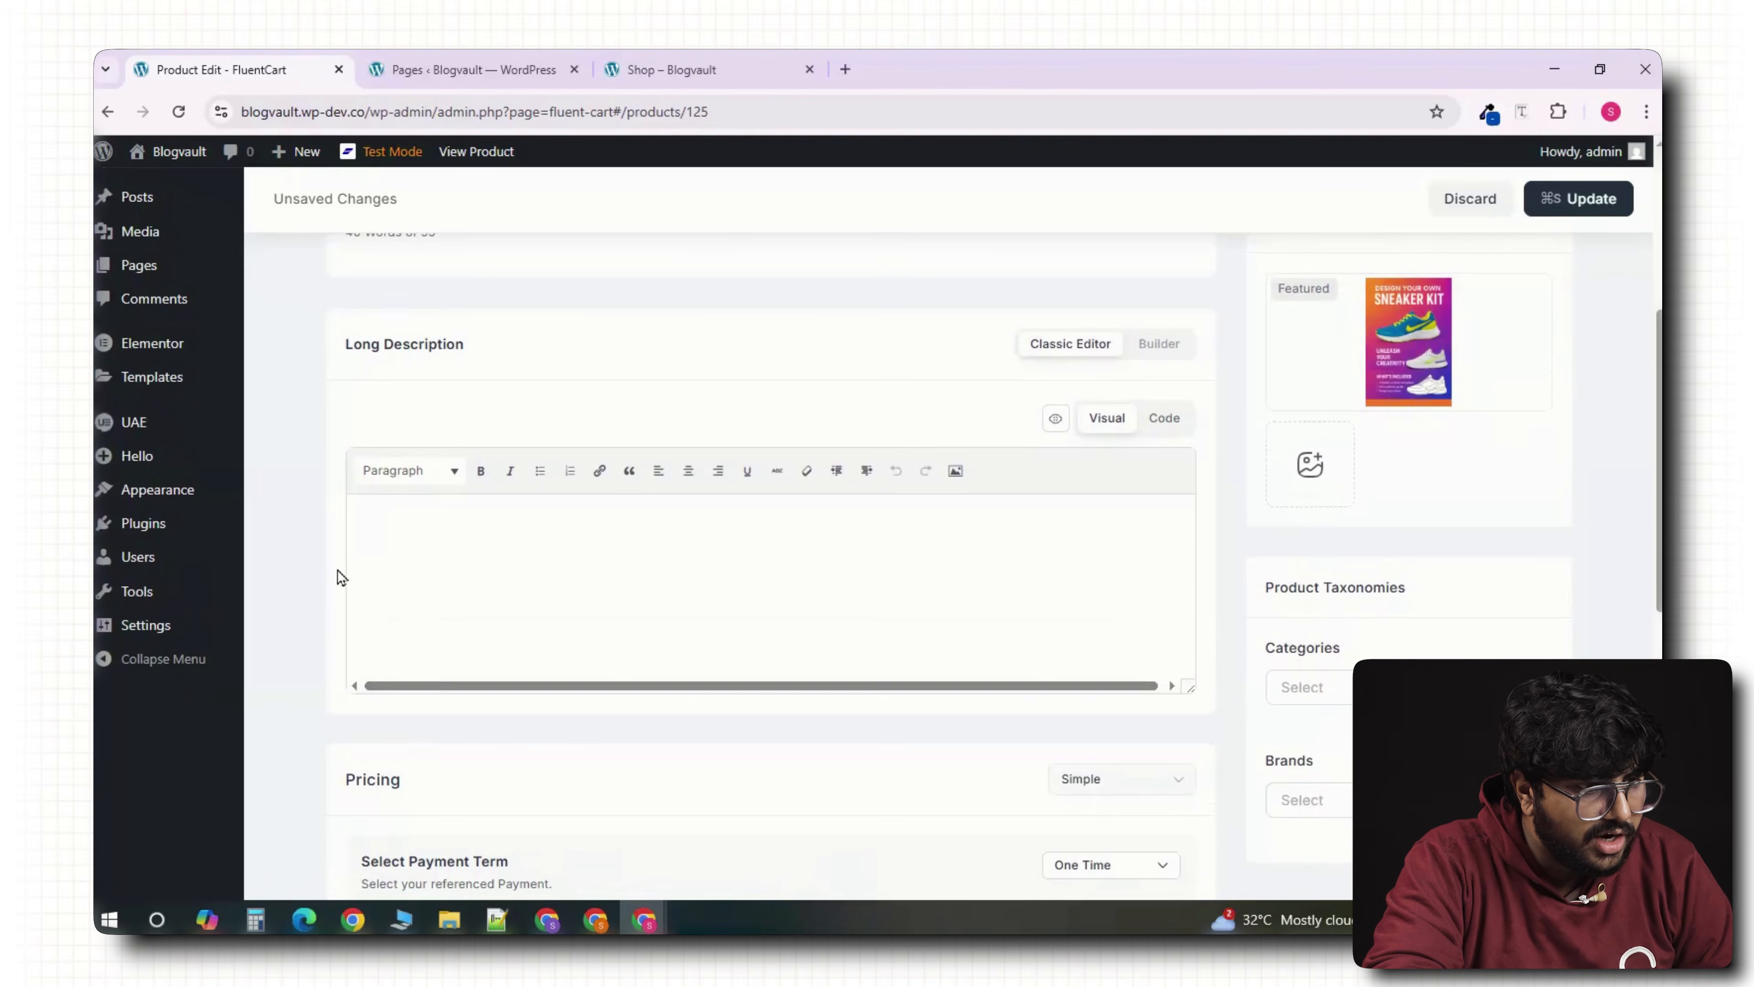
click(1158, 345)
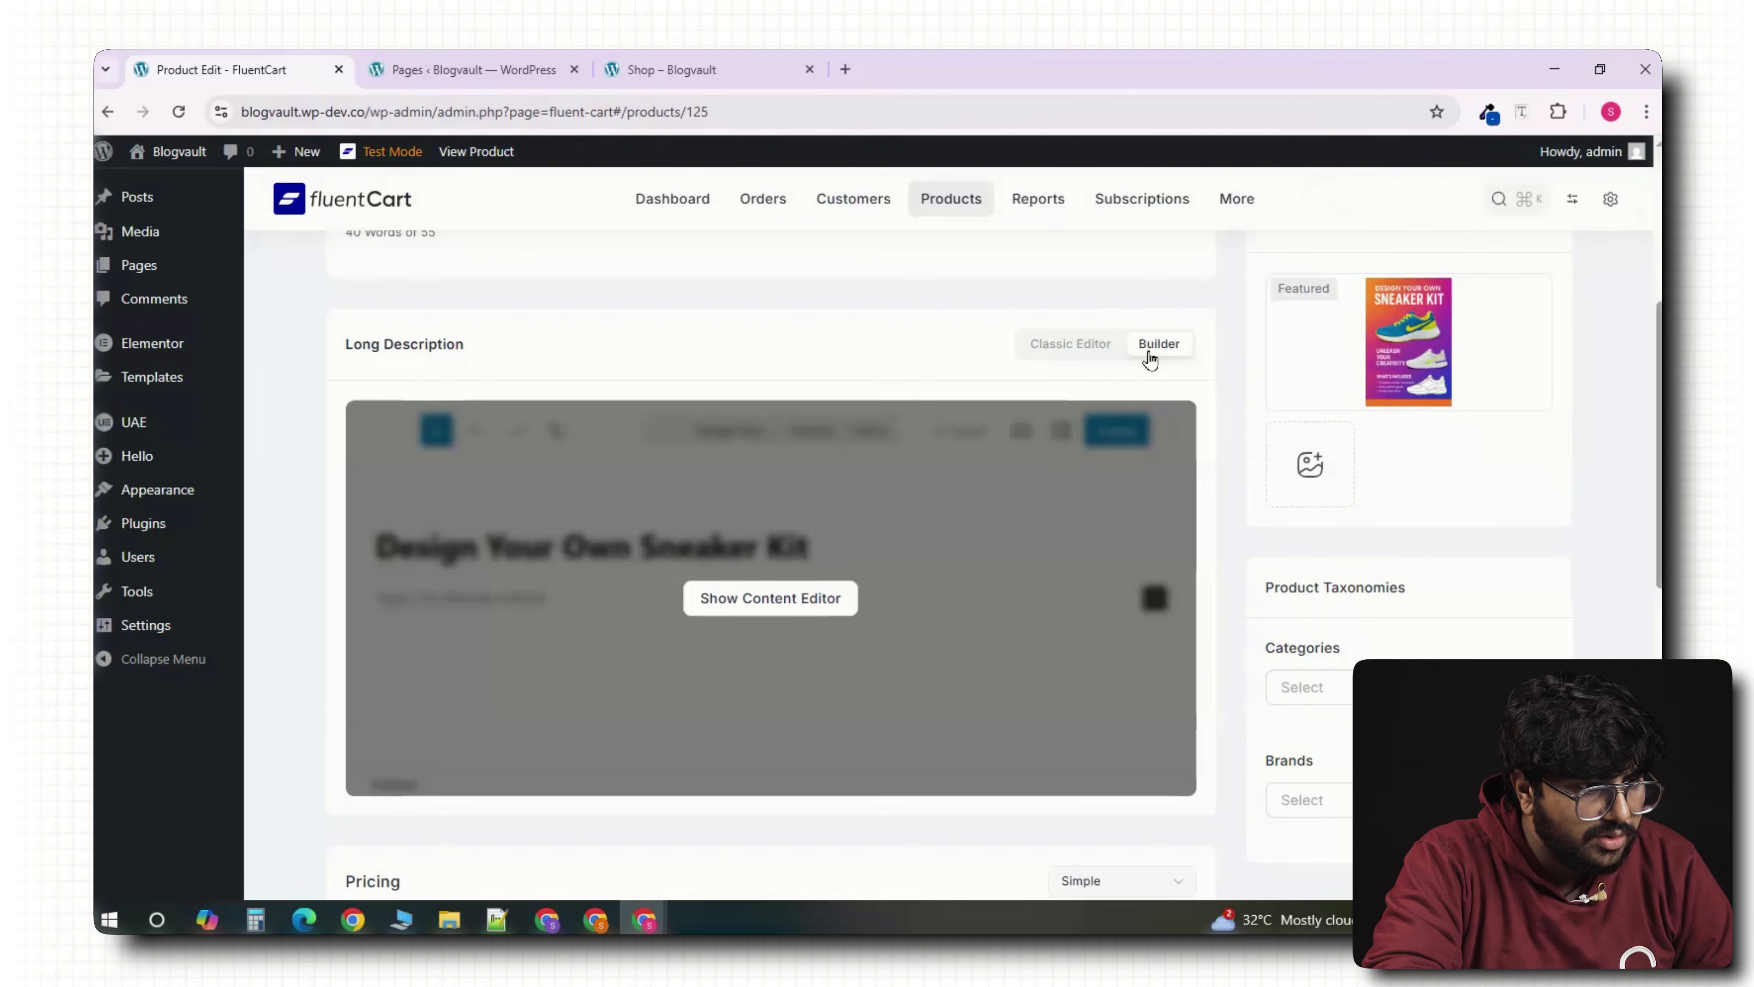
click(737, 603)
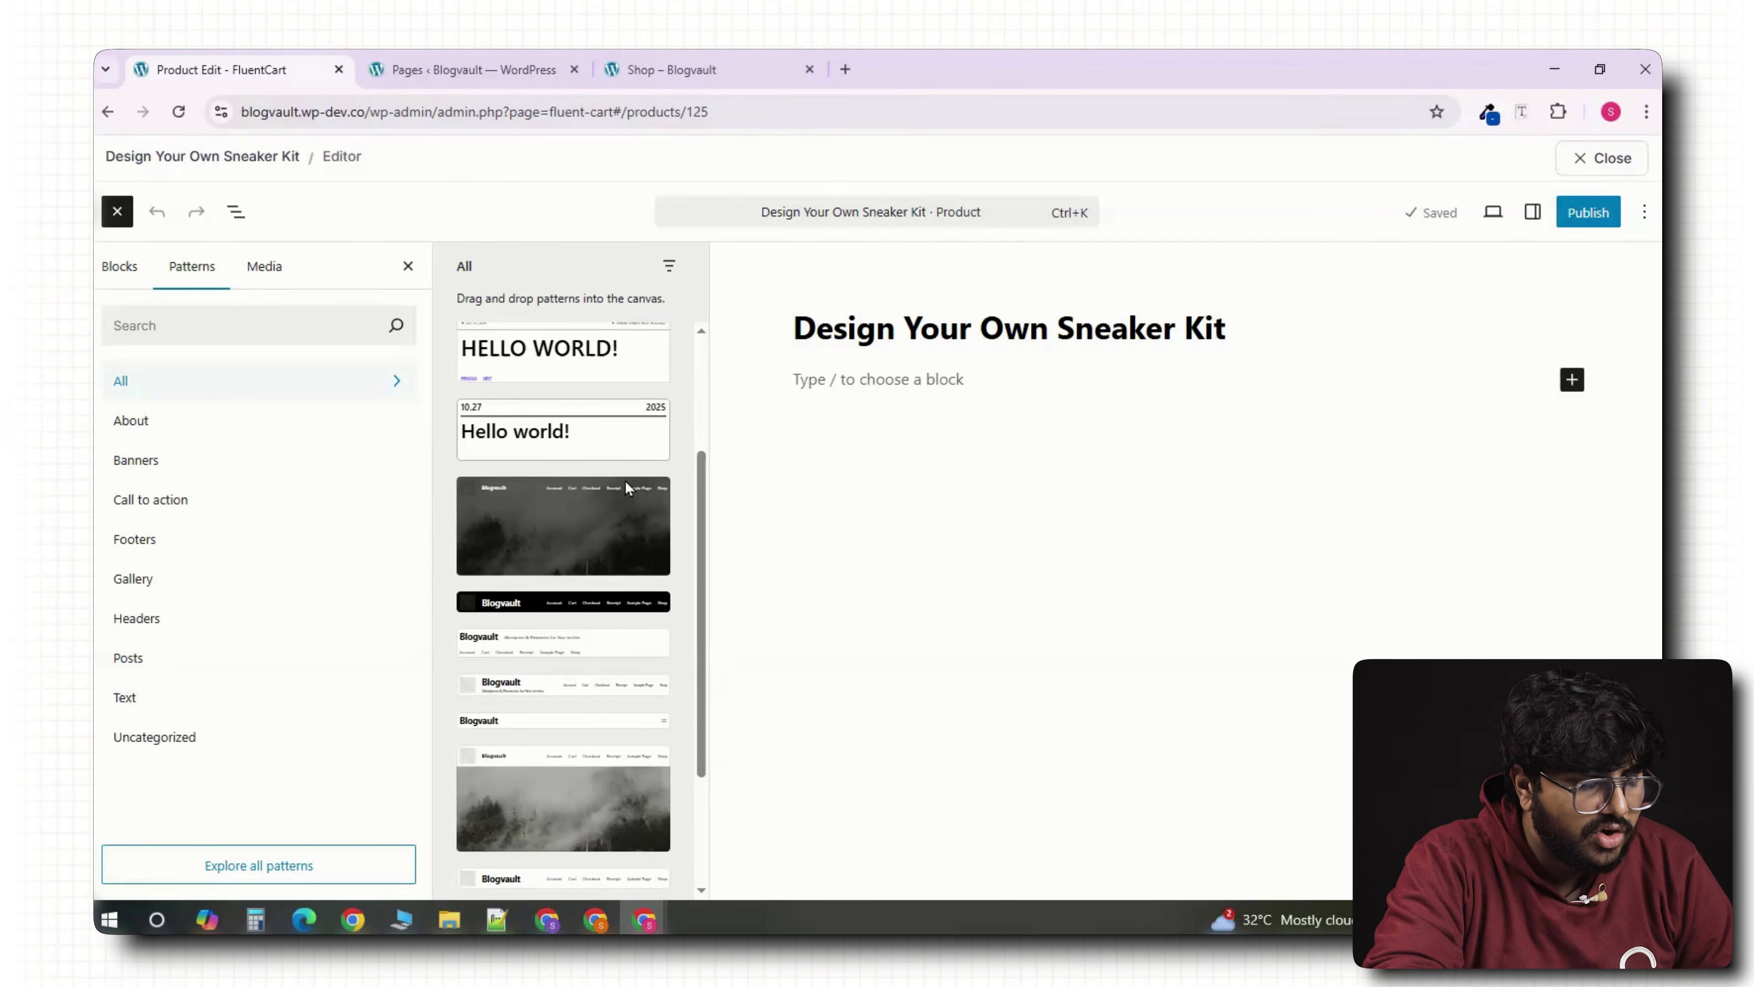
scroll(625, 477, down, 5)
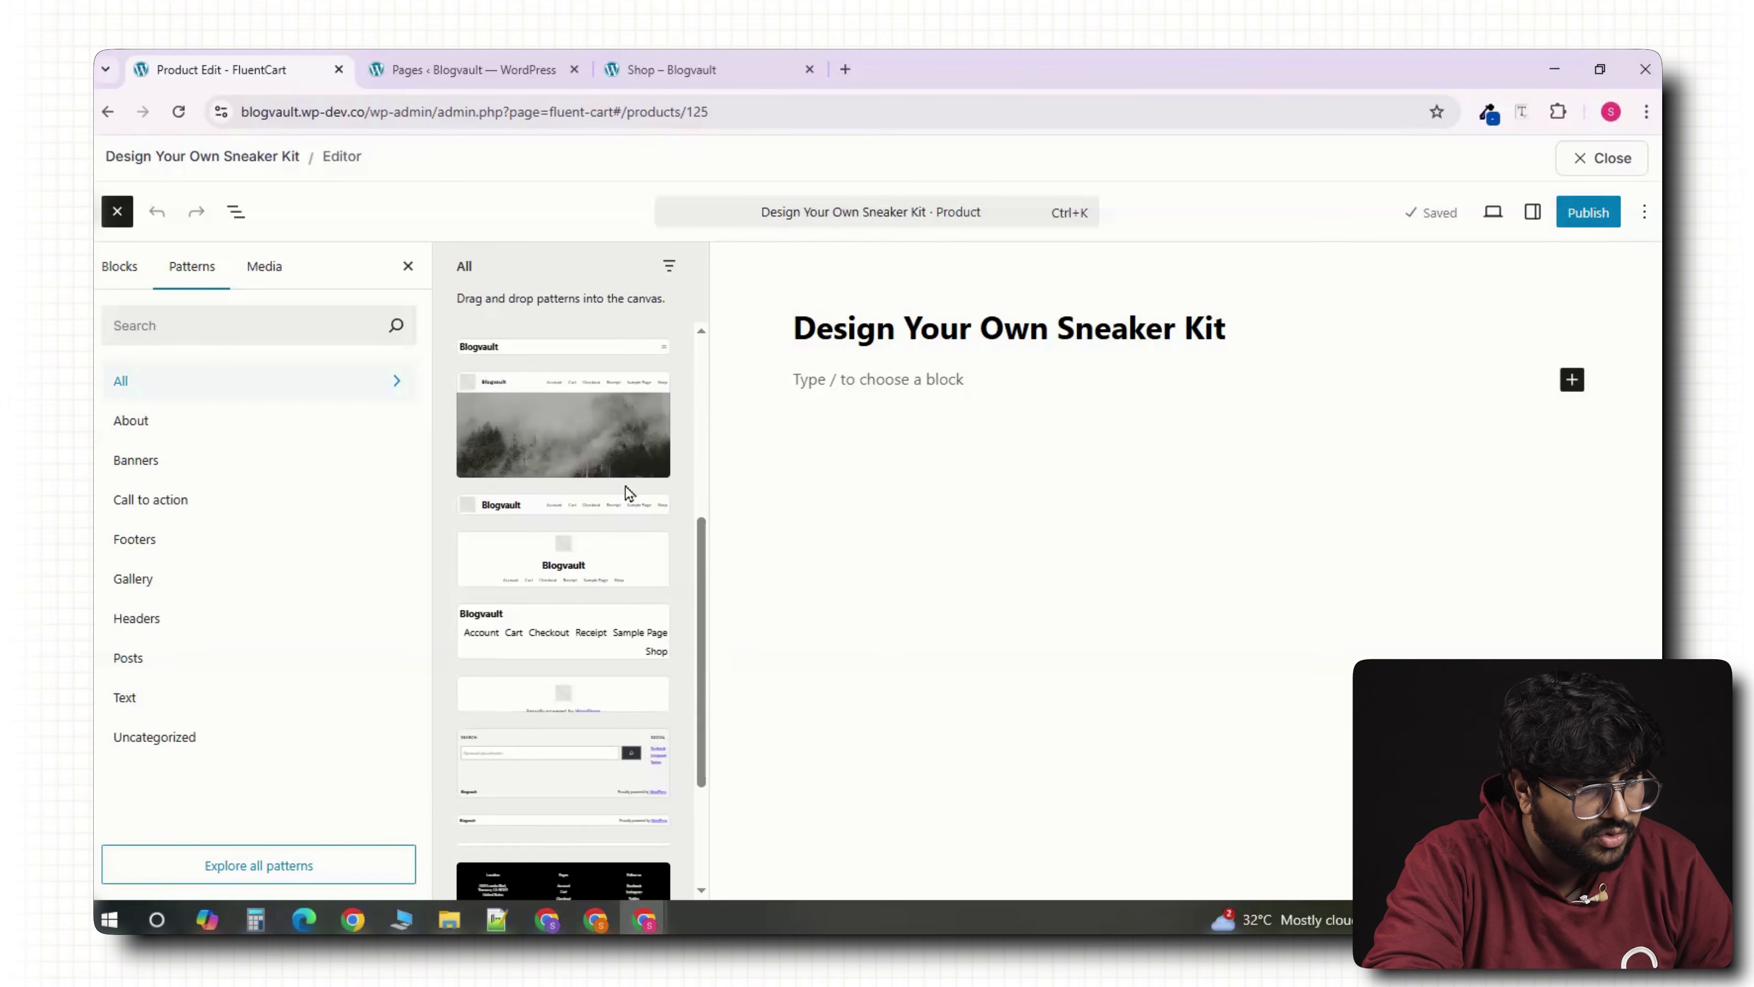
scroll(625, 498, down, 6)
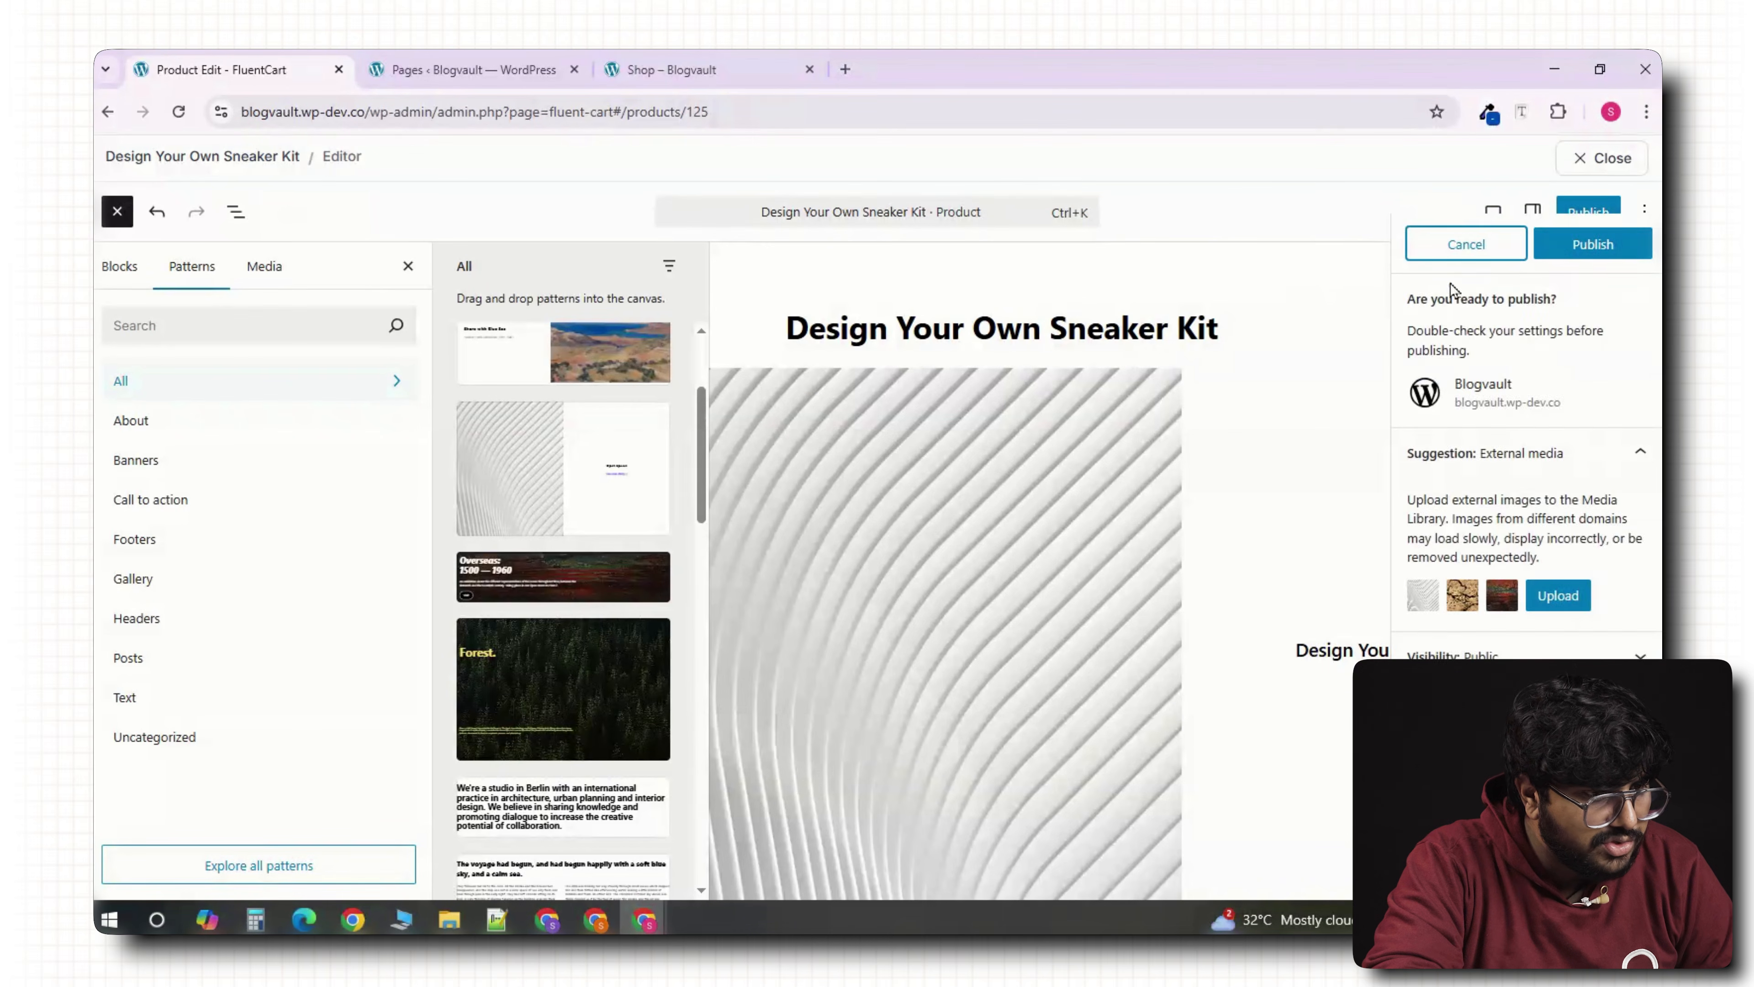
click(1603, 253)
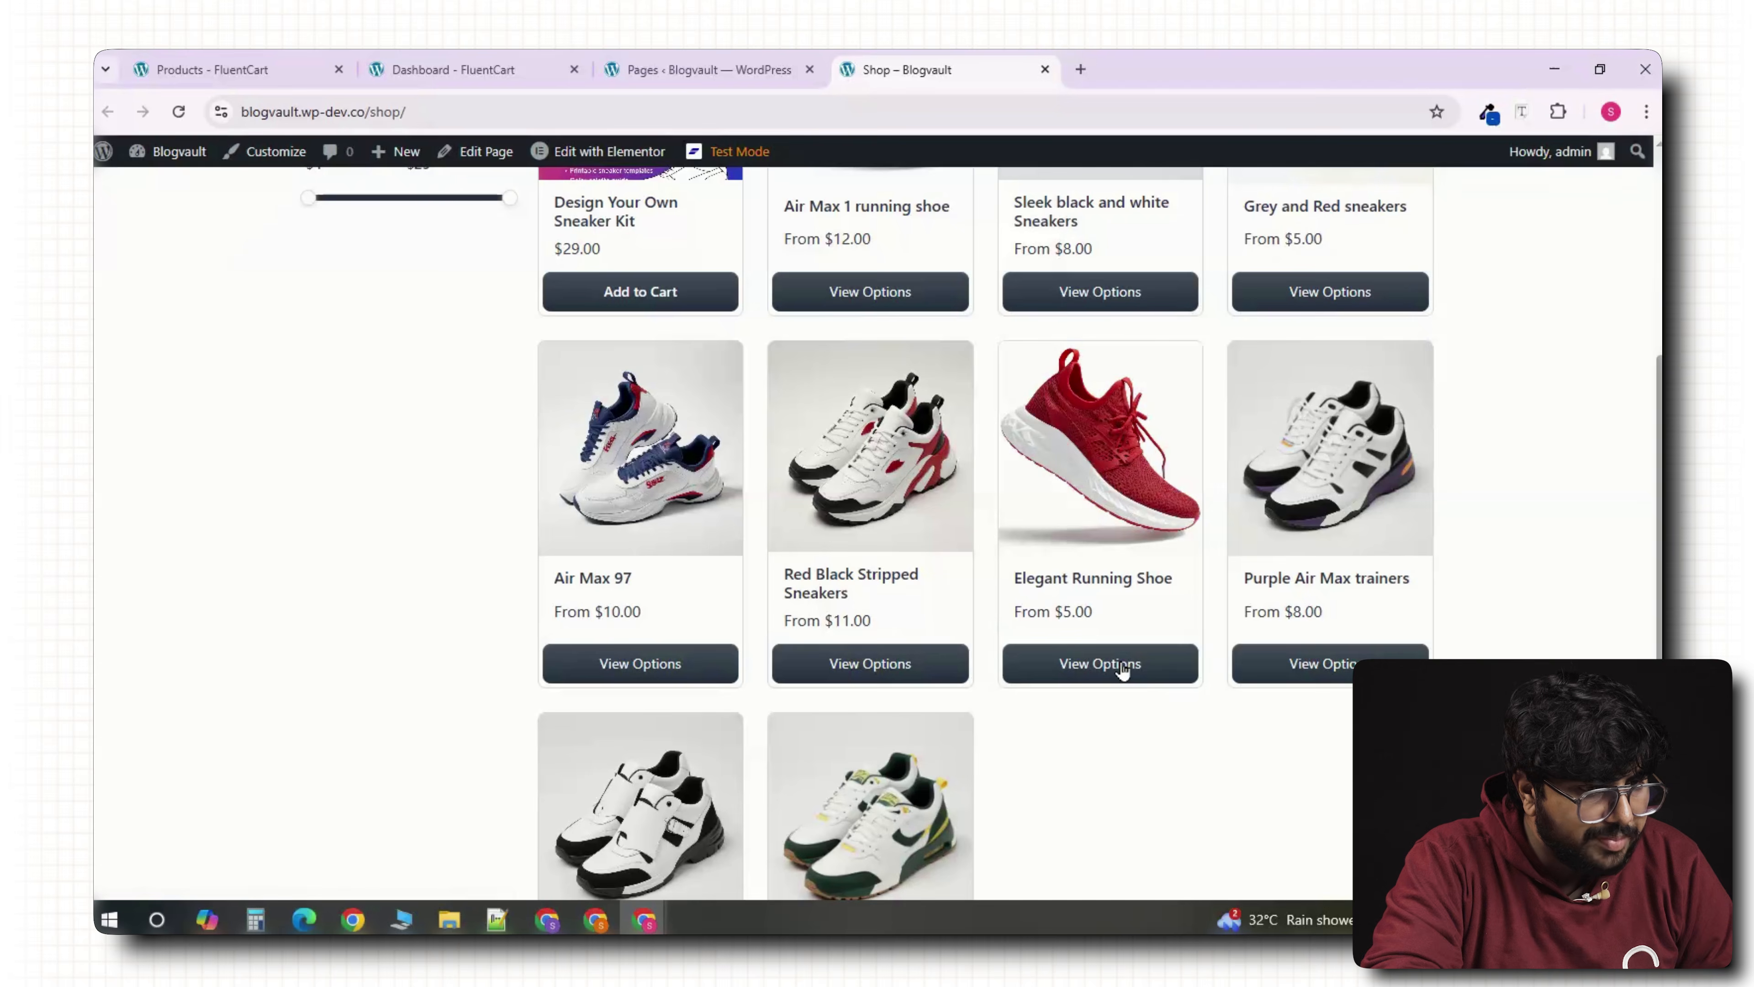
Order the Version 4 Elegant Running Shoe from the shop, with Flat Rate shipping and Cash payment.
click(1122, 667)
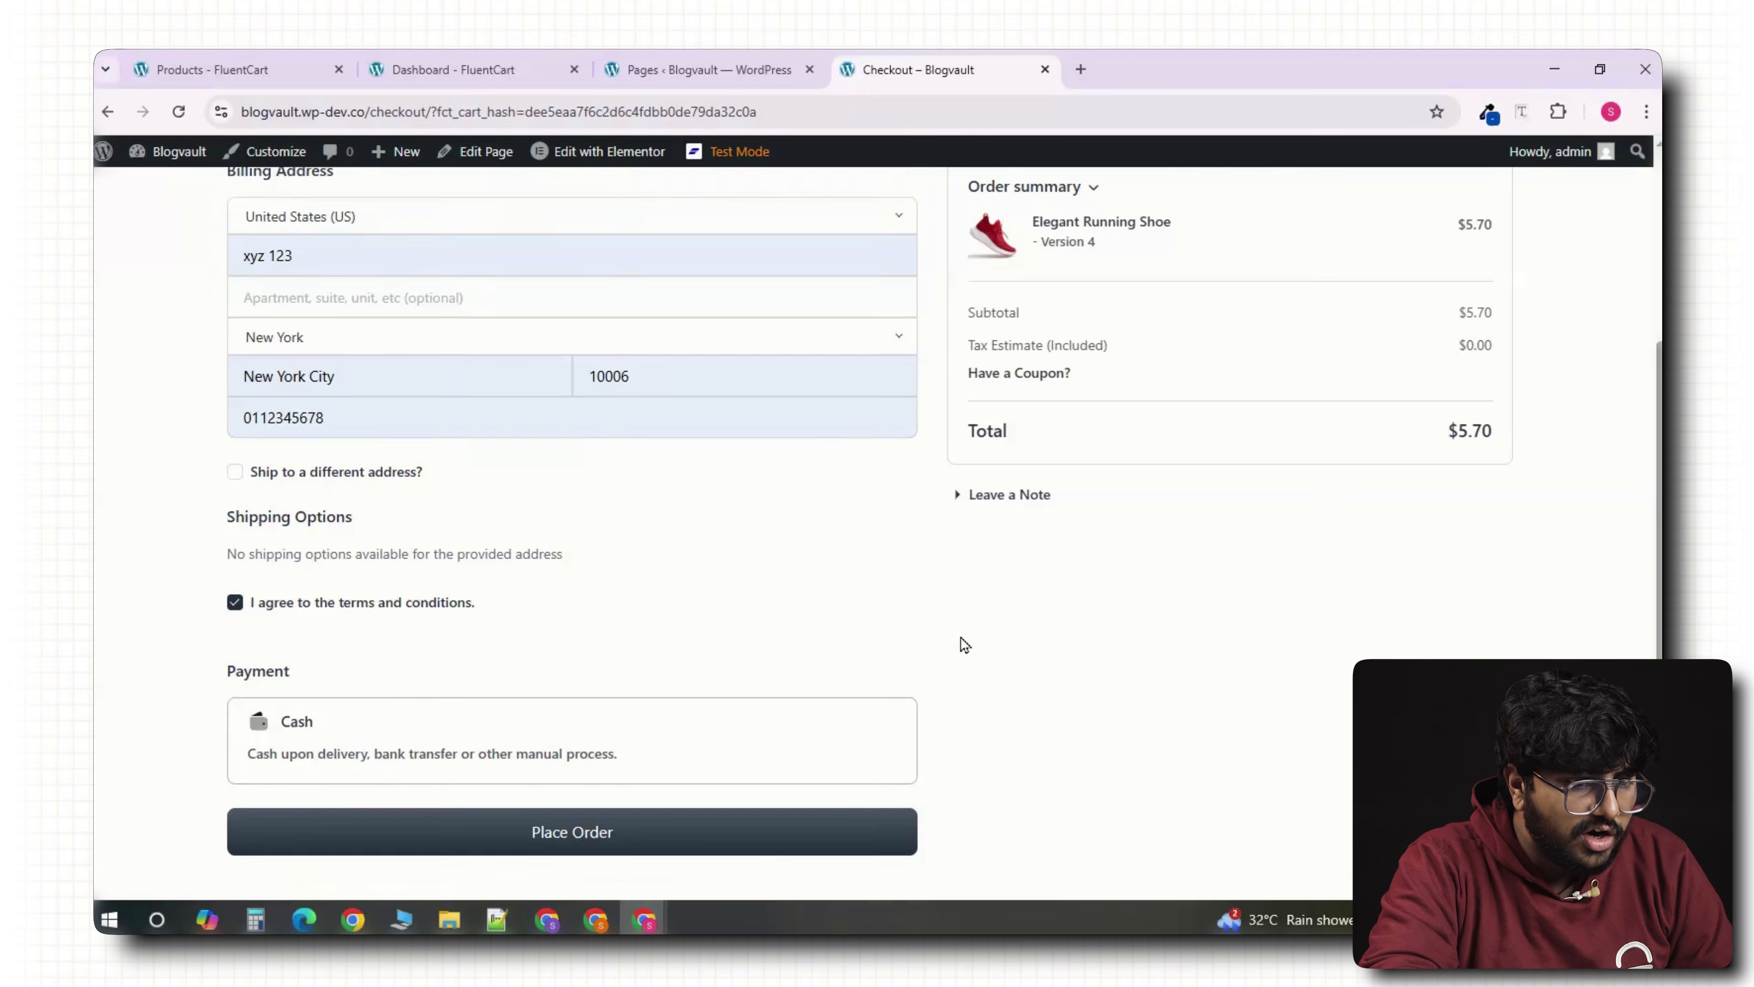
scroll(1071, 593, up, 4)
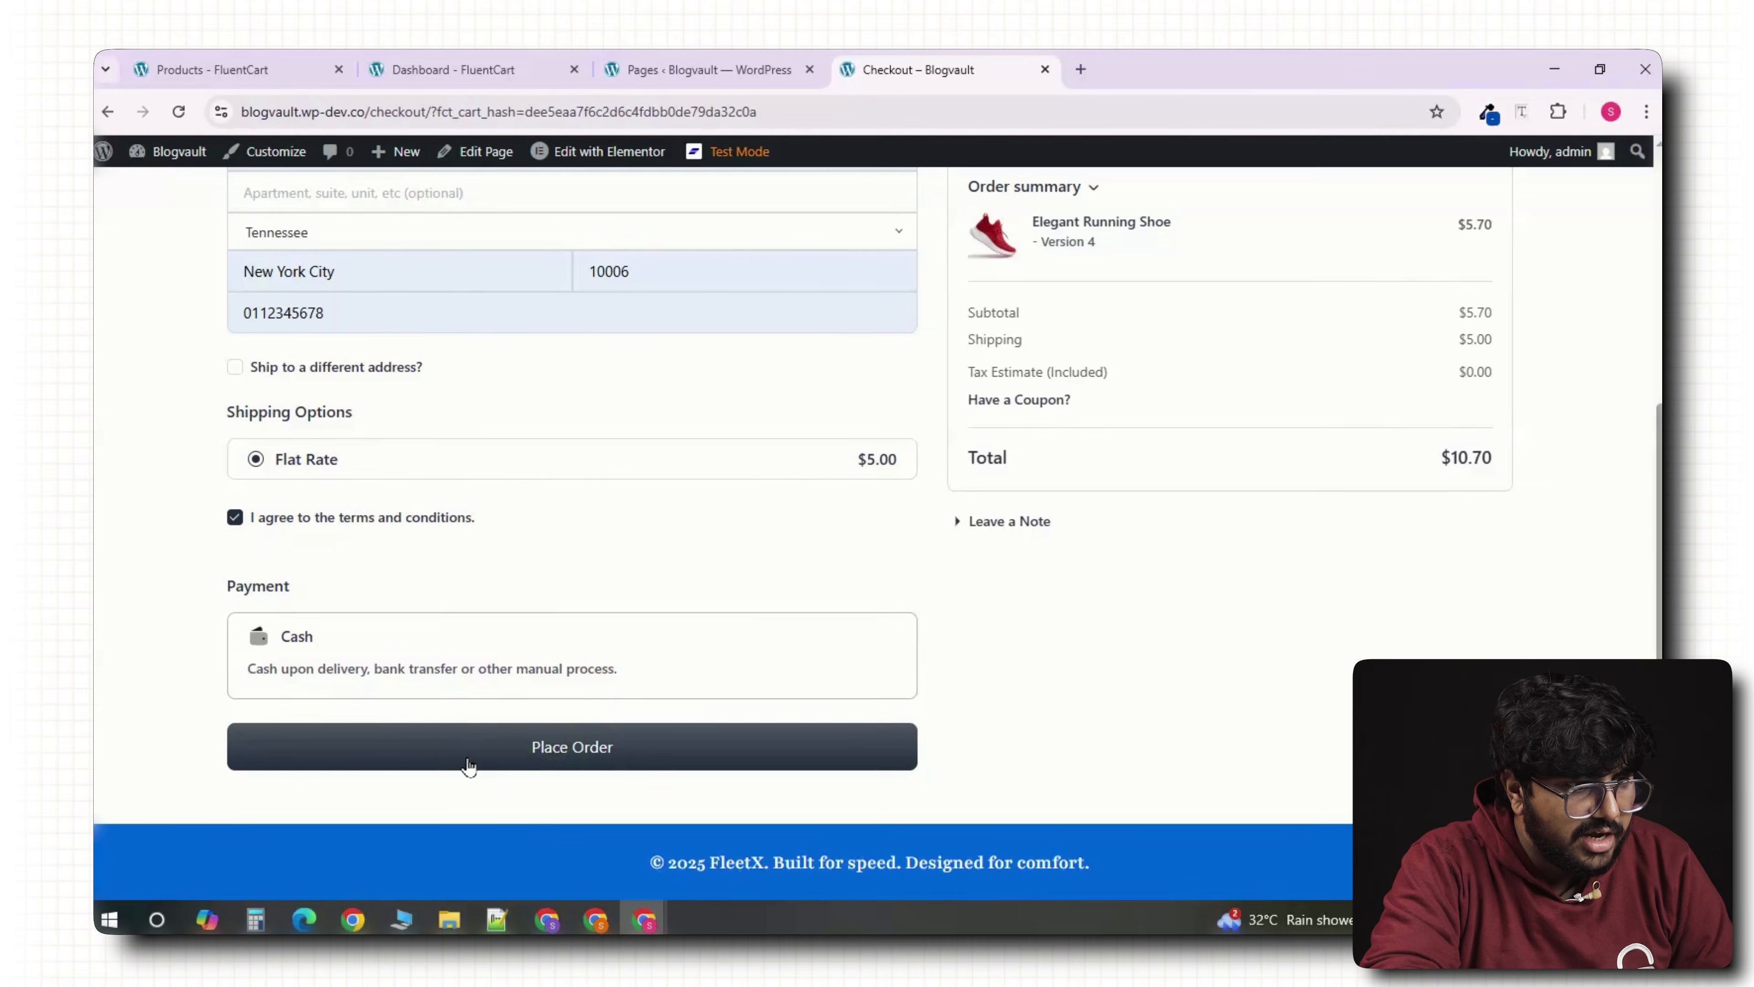
click(489, 753)
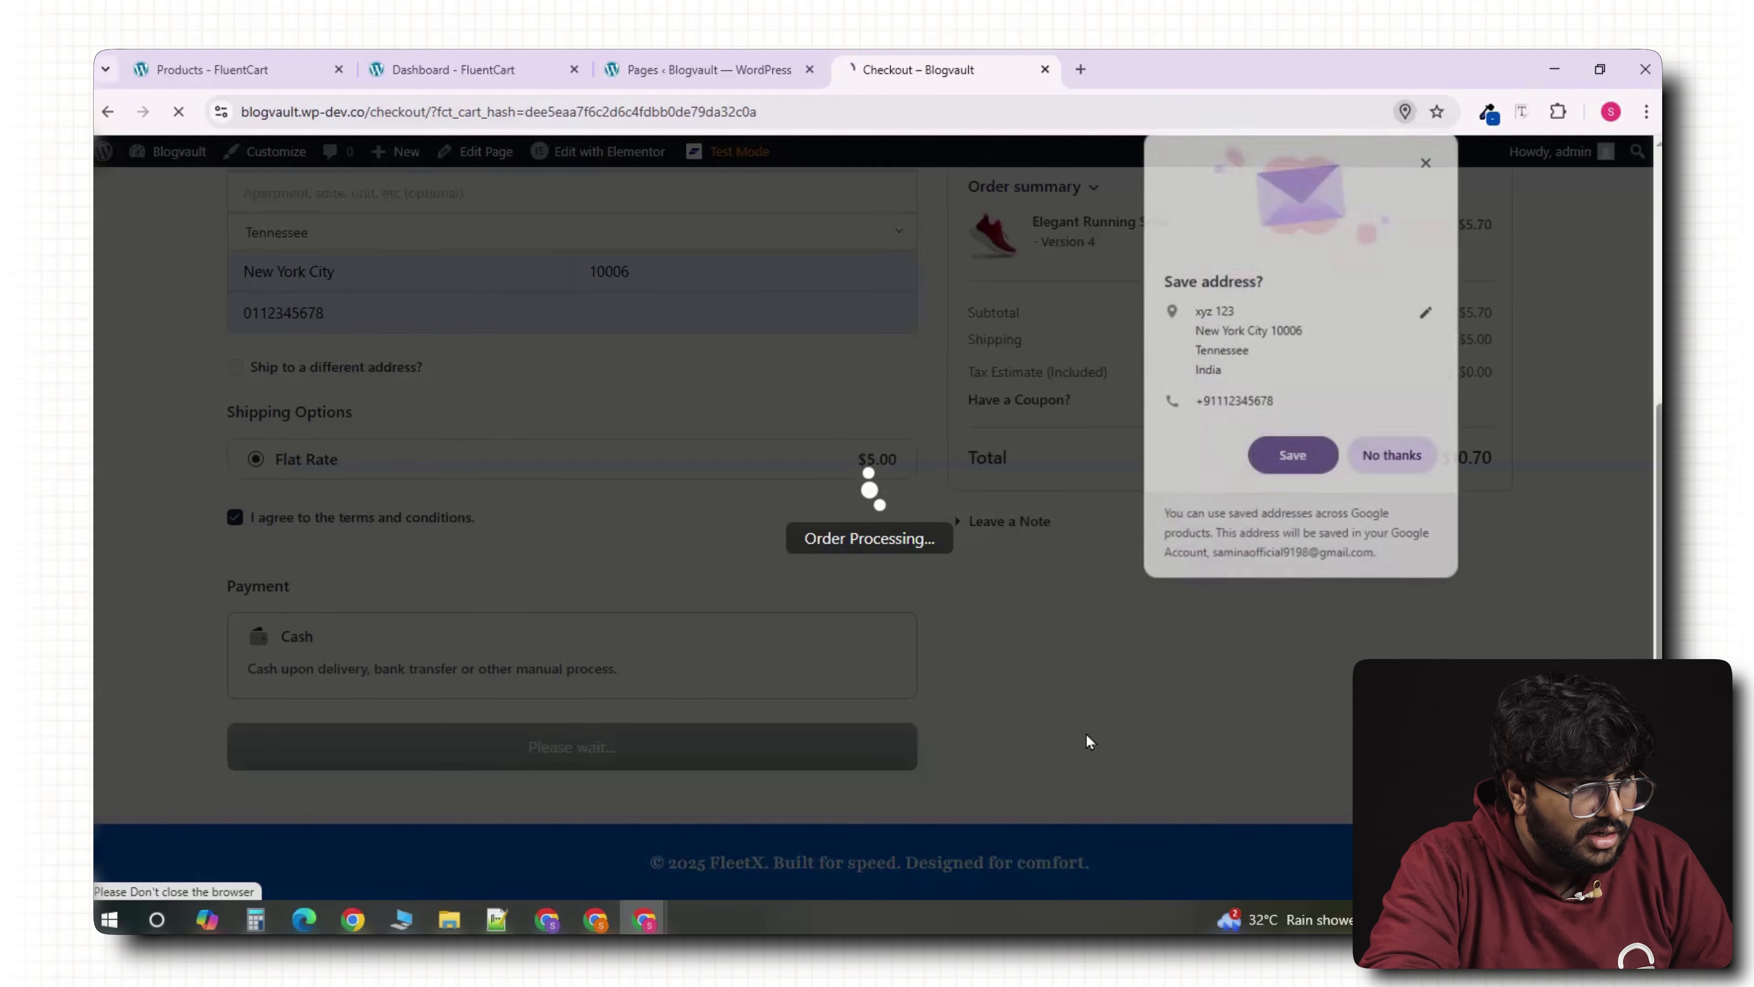
Open the new Elegant Running Shoe order in the store admin and mark it as paid with the Cash method.
click(454, 69)
click(117, 295)
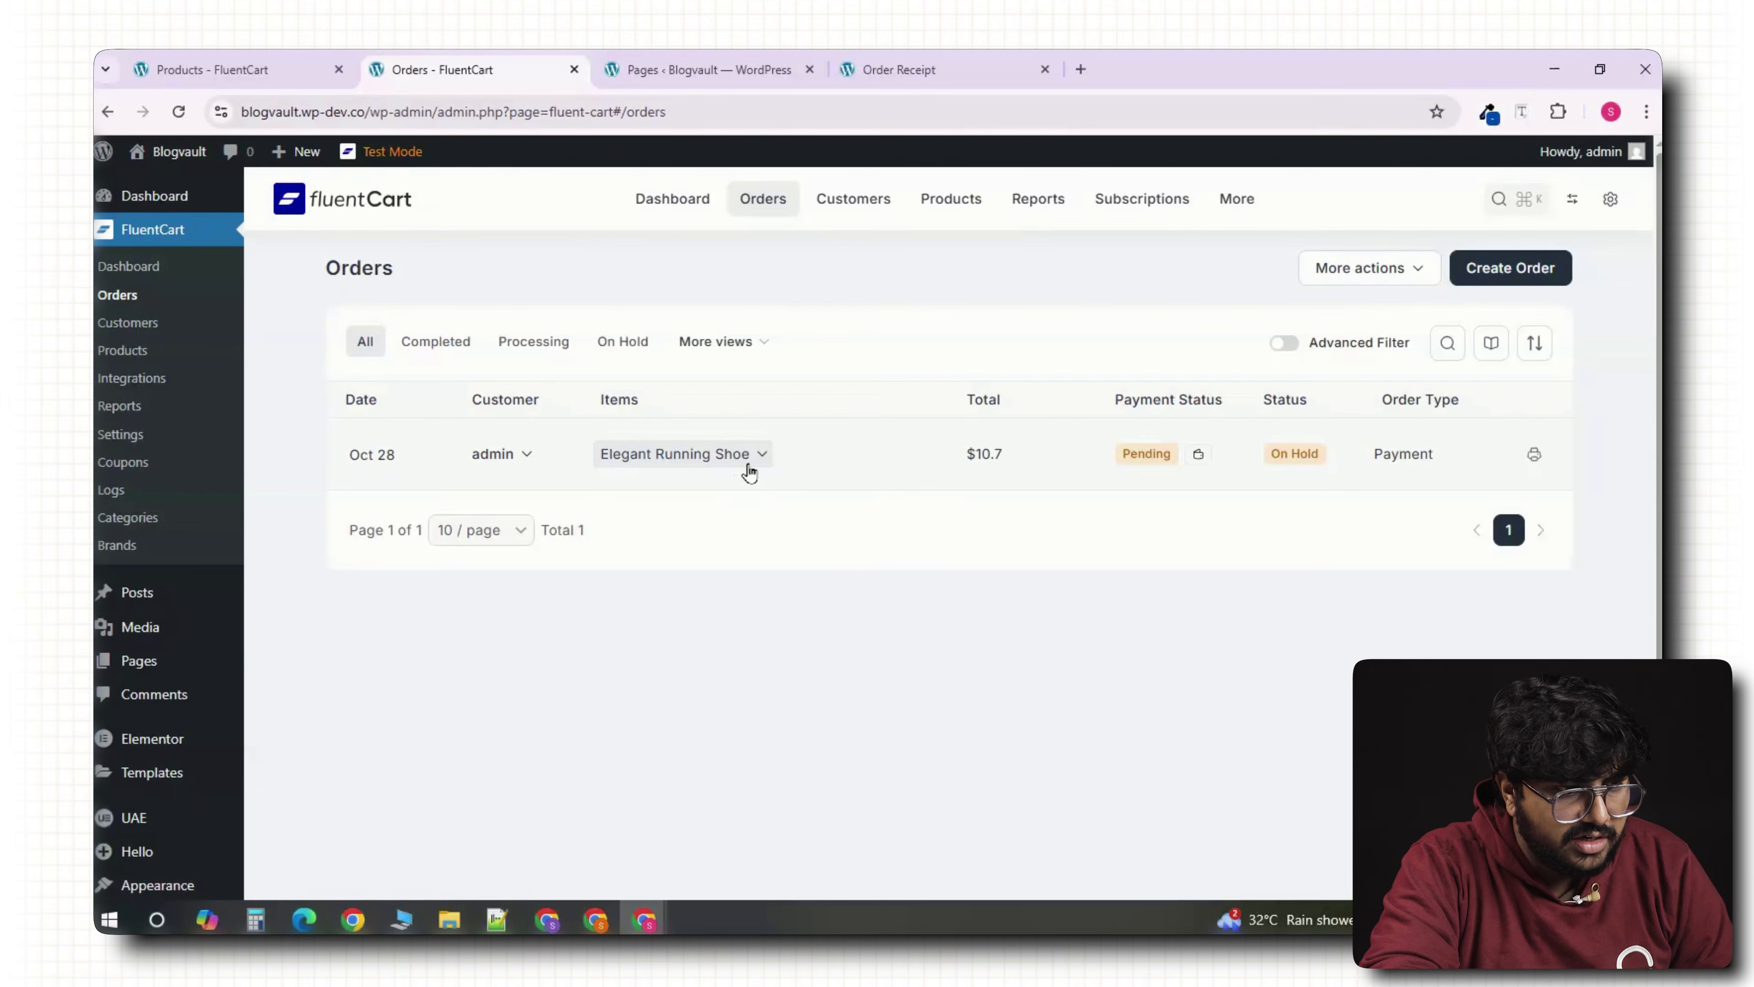
click(928, 467)
scroll(928, 466, down, 5)
click(1123, 663)
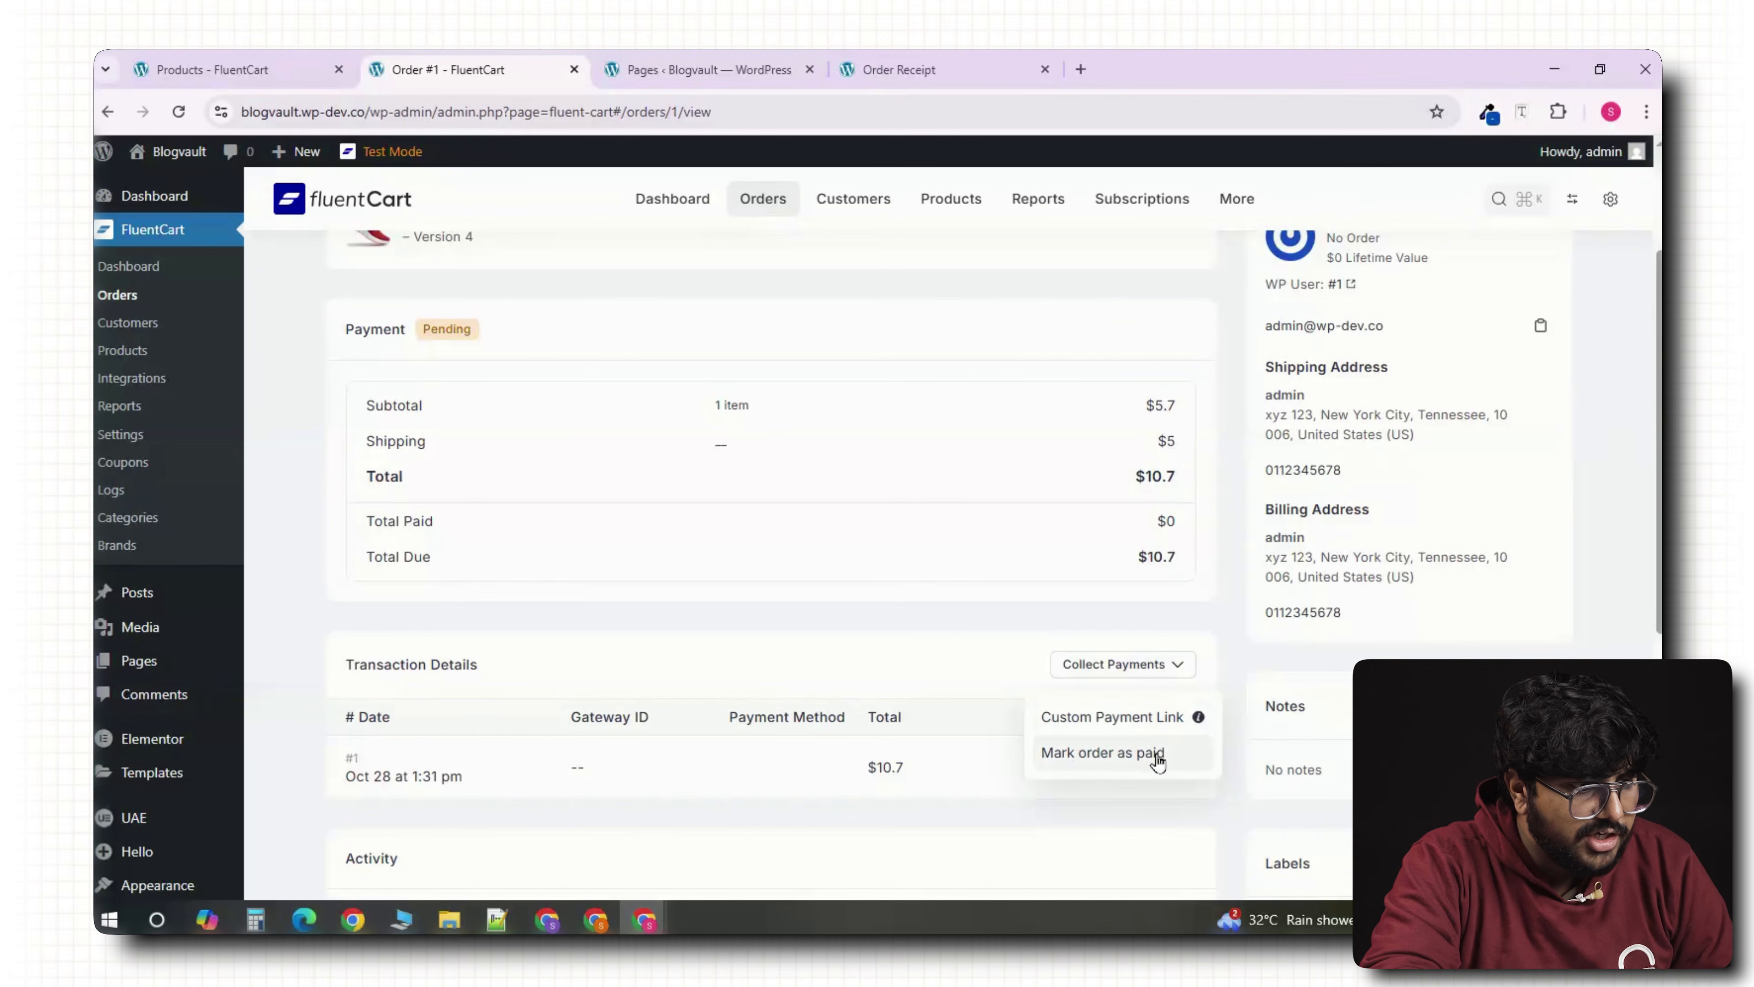
click(1157, 759)
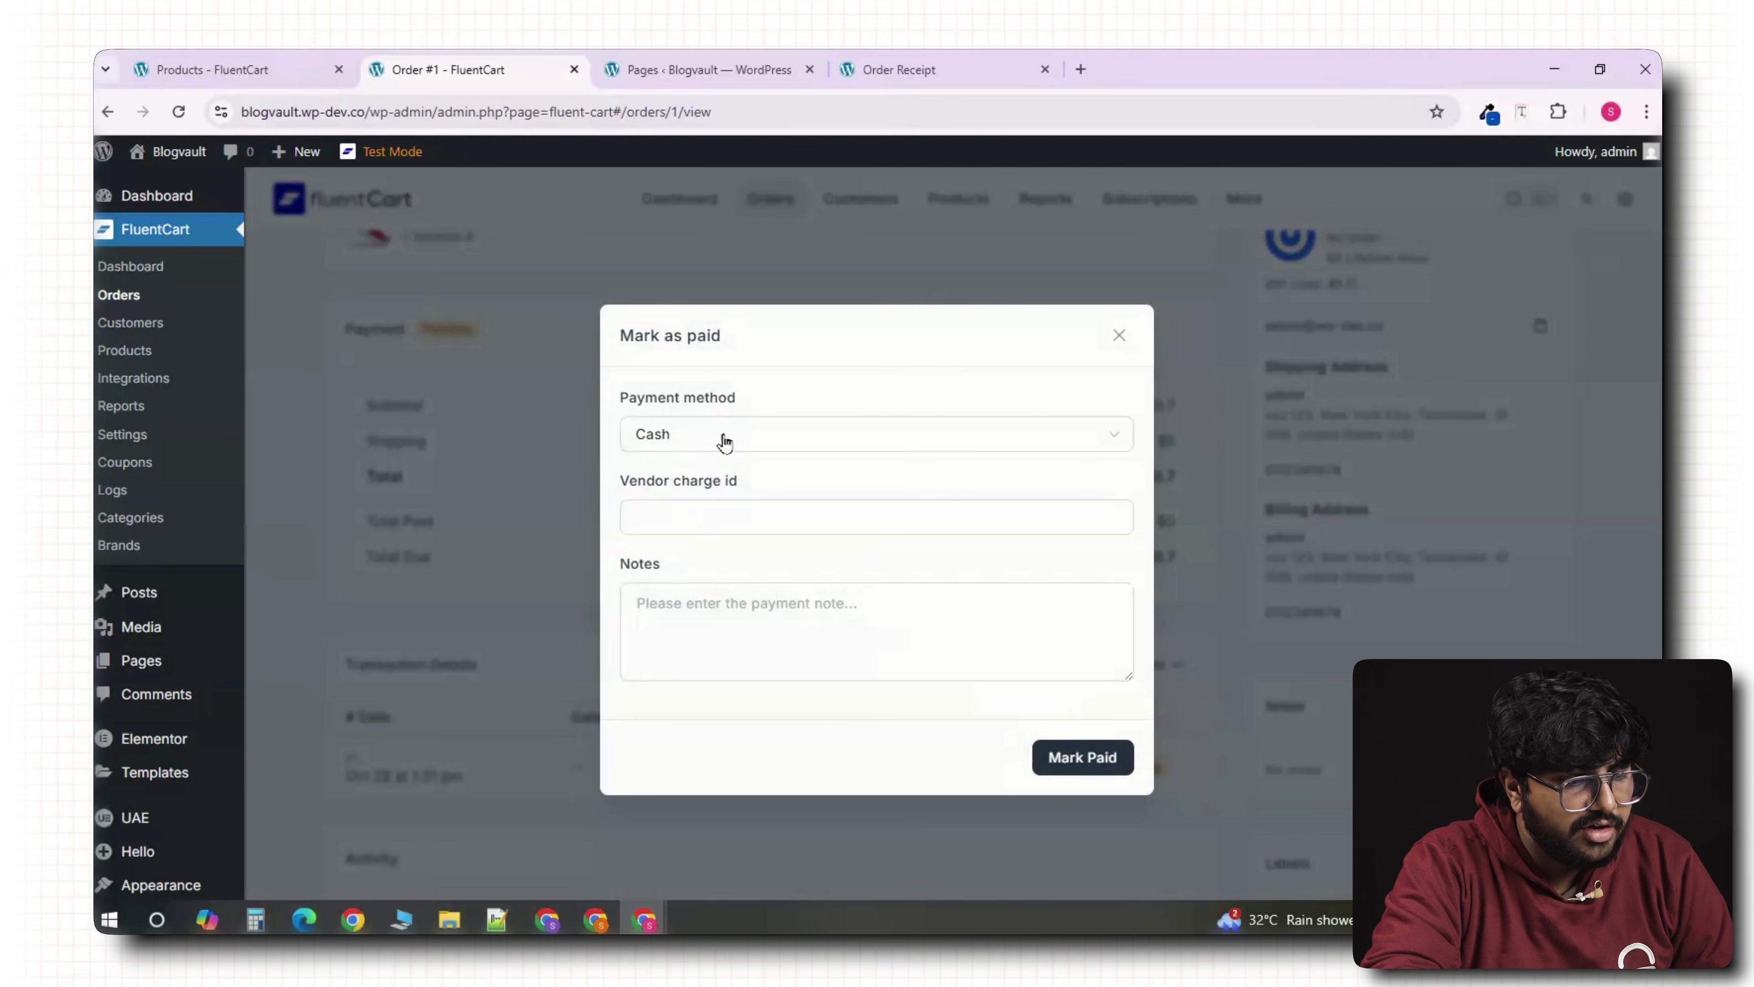
click(1107, 766)
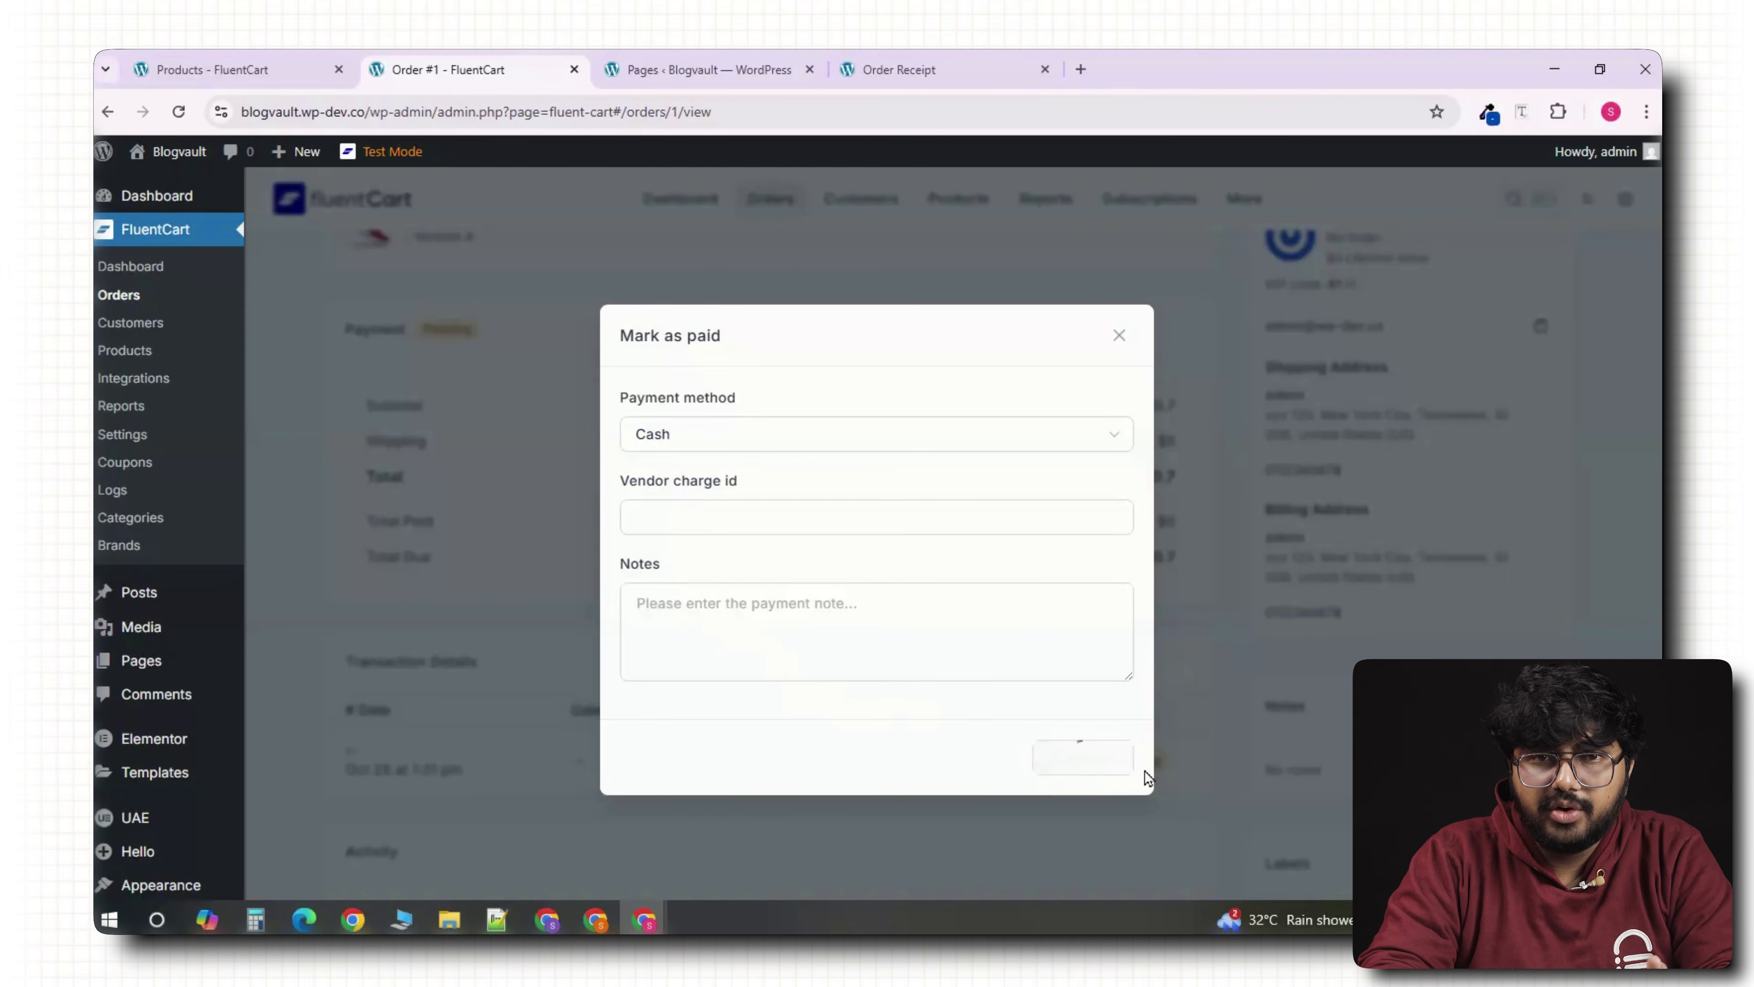